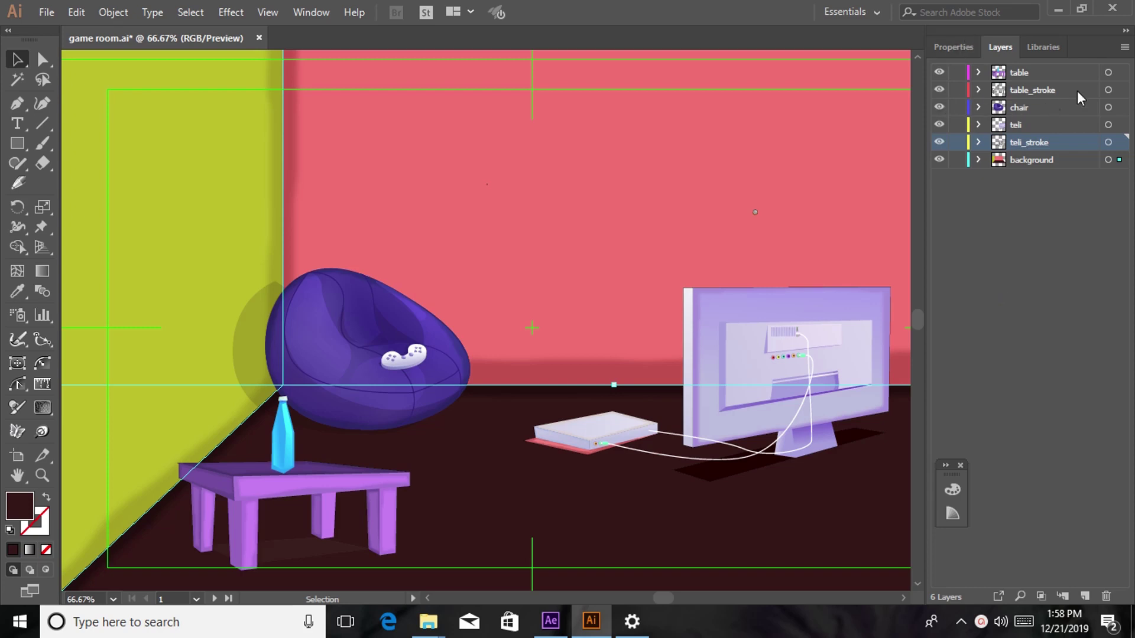
- Examine the separate artwork layers by toggling the visibility of the table, table_stroke and chair layers
{"action": "left_click", "coordinate": [1046, 72]}
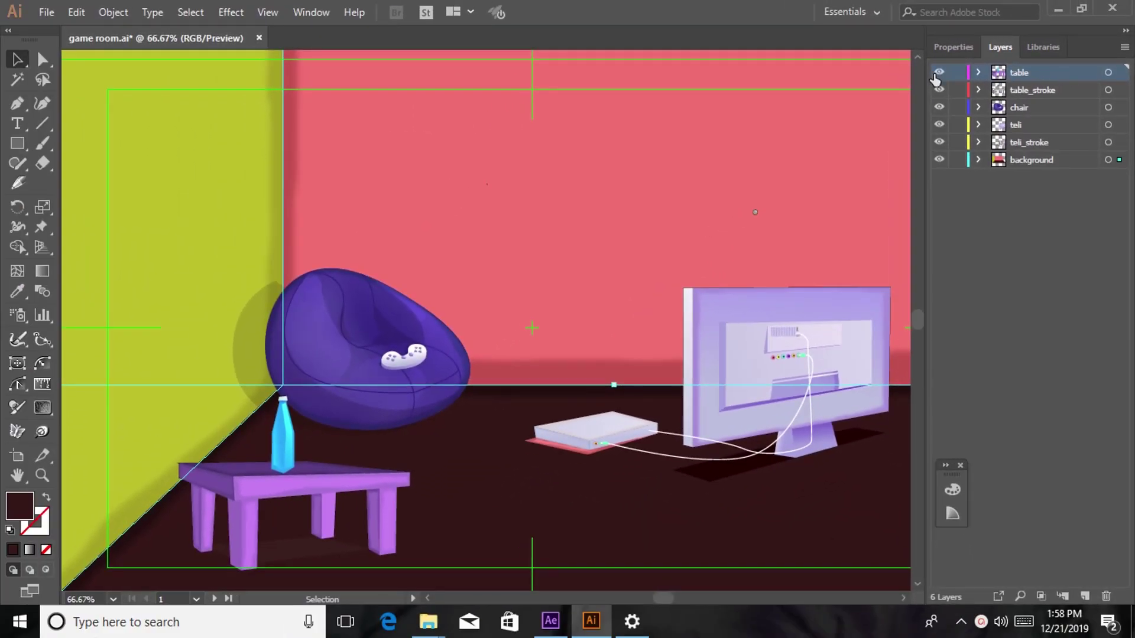
{"action": "left_click", "coordinate": [938, 73]}
{"action": "left_click", "coordinate": [937, 73]}
{"action": "left_click", "coordinate": [938, 73]}
{"action": "left_click", "coordinate": [938, 91]}
{"action": "left_click", "coordinate": [939, 91]}
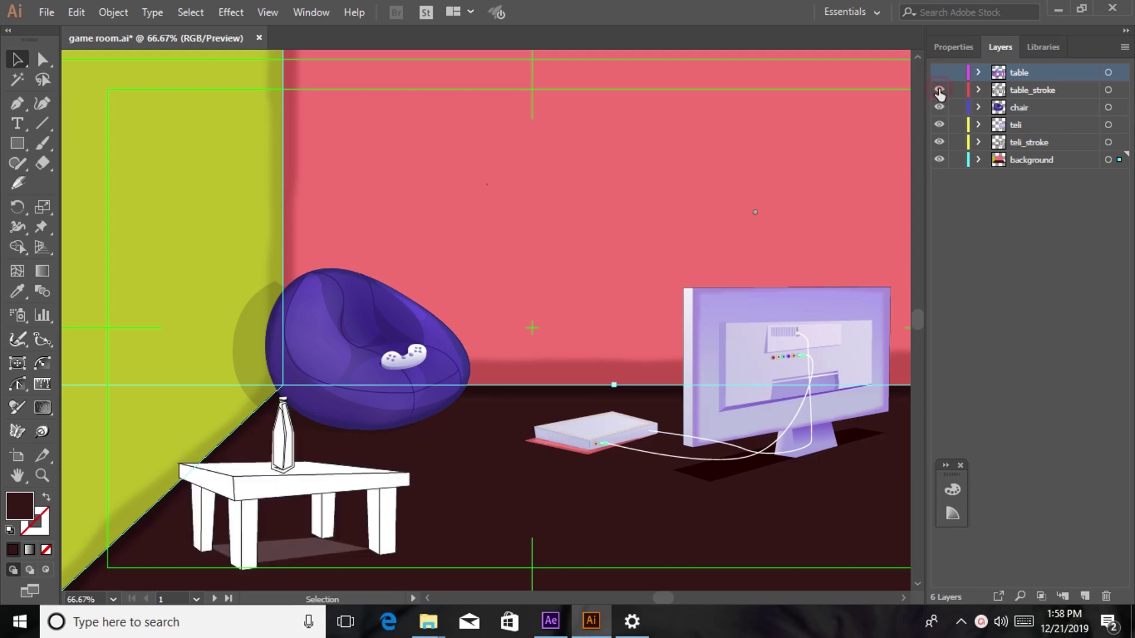
{"action": "left_click", "coordinate": [938, 91]}
{"action": "left_click", "coordinate": [939, 107]}
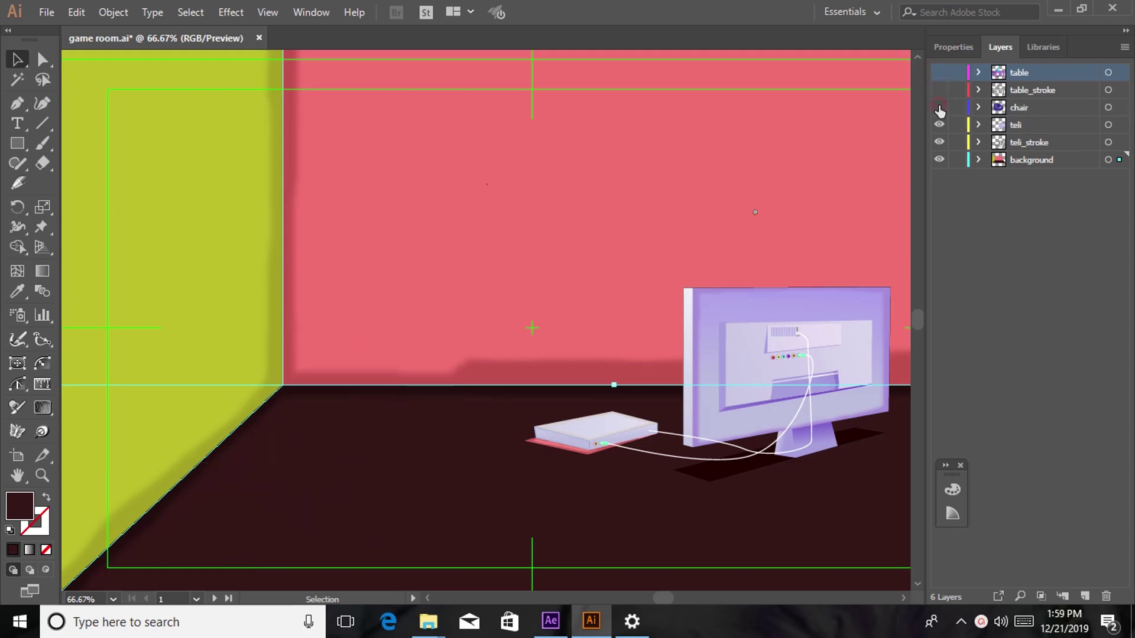
{"action": "left_click", "coordinate": [941, 108]}
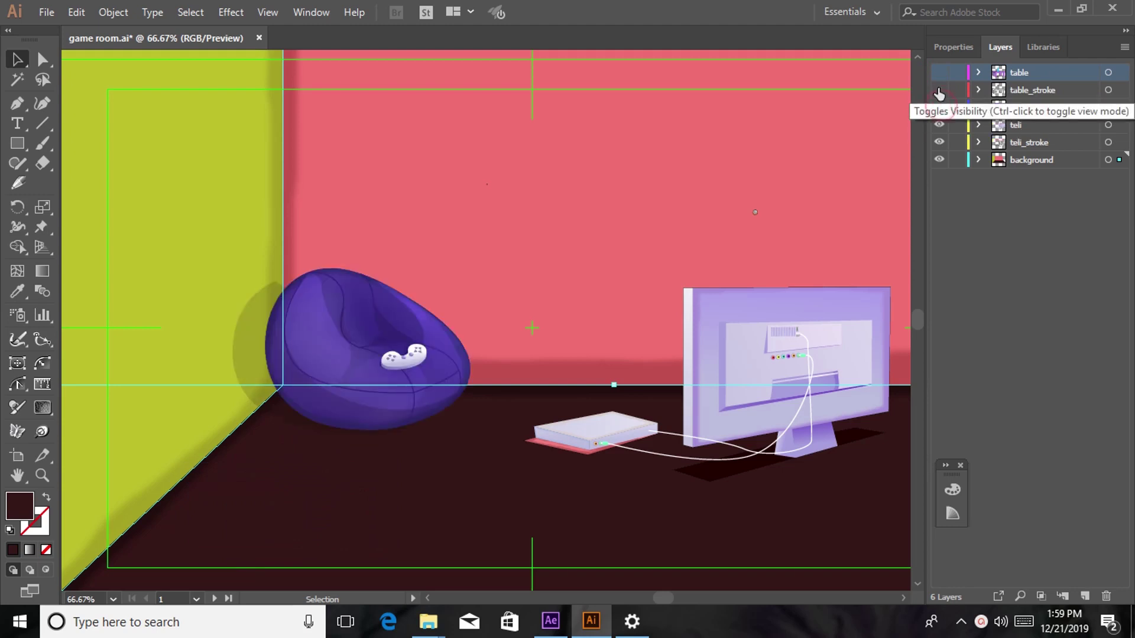
{"action": "left_click", "coordinate": [940, 90]}
{"action": "left_click", "coordinate": [939, 72]}
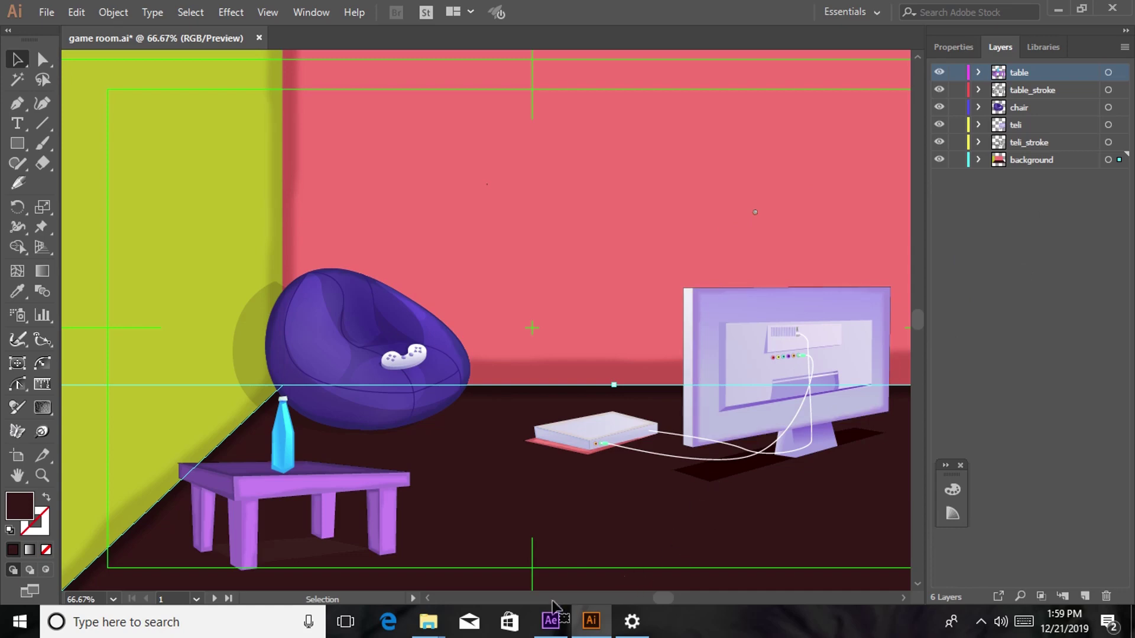
- Switch to After Effects and hide the table layer in the game room composition
{"action": "left_click", "coordinate": [550, 622]}
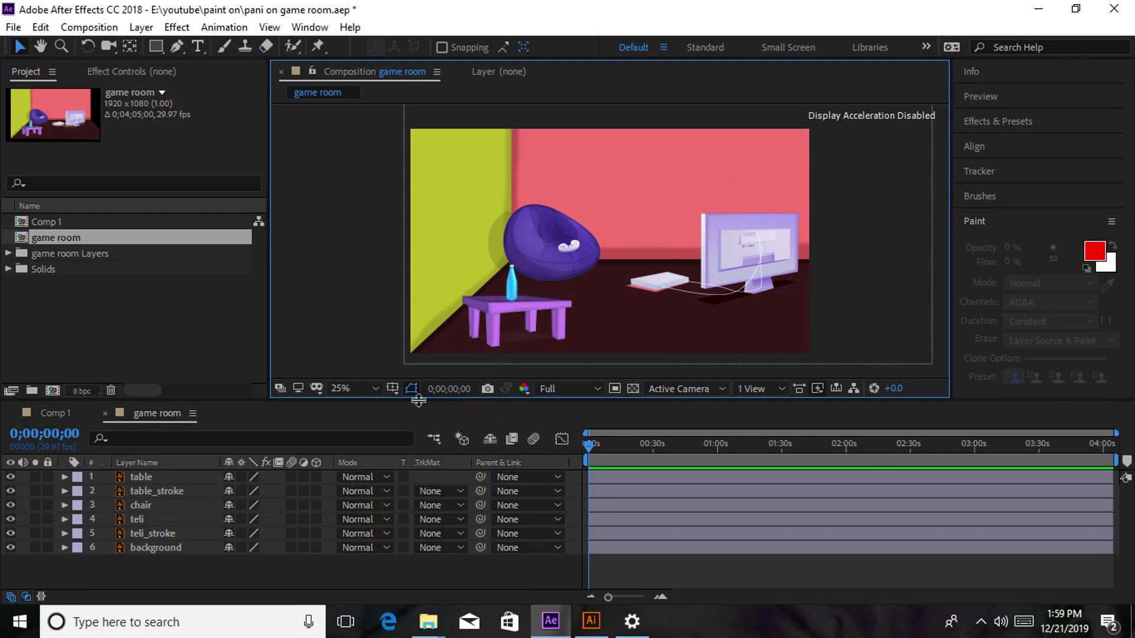
{"action": "left_click", "coordinate": [537, 257]}
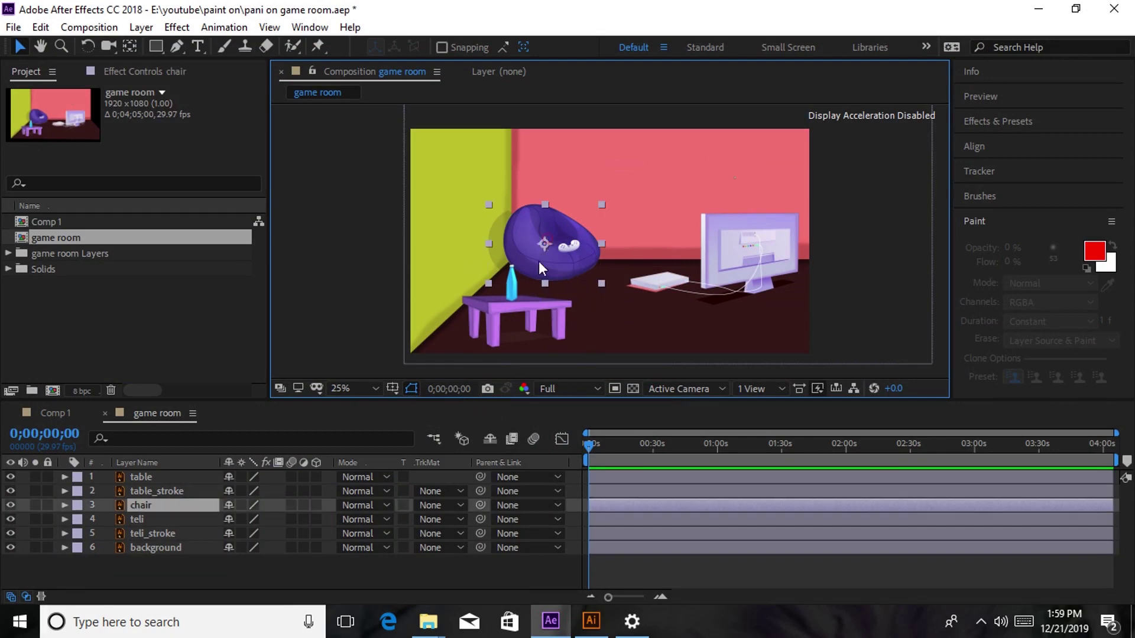
{"action": "left_click", "coordinate": [147, 475]}
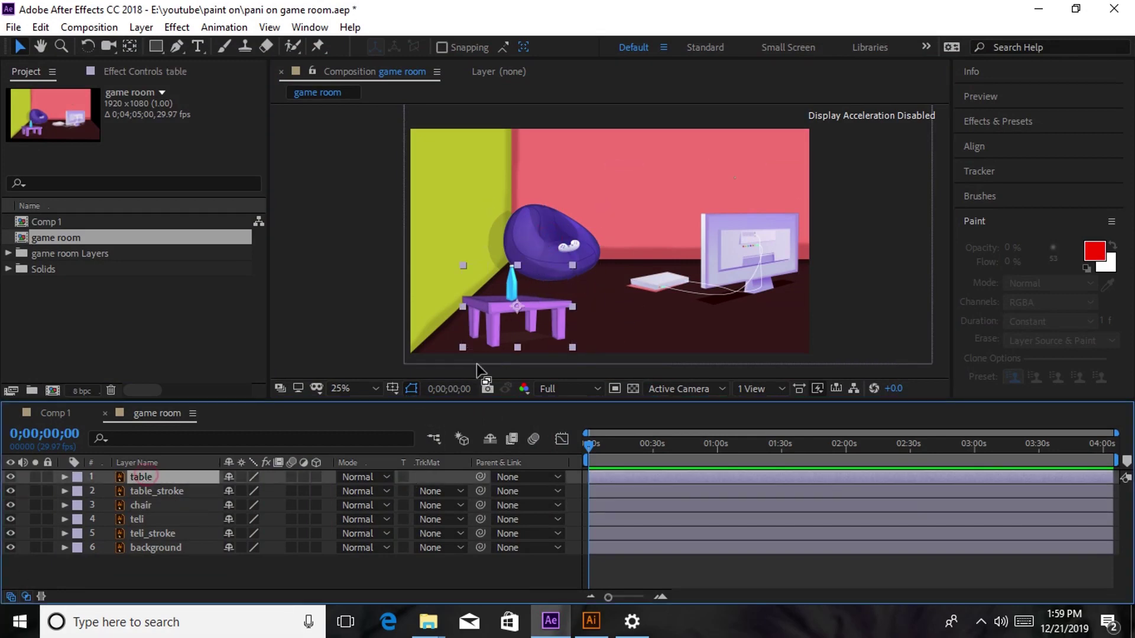
{"action": "left_click", "coordinate": [11, 476]}
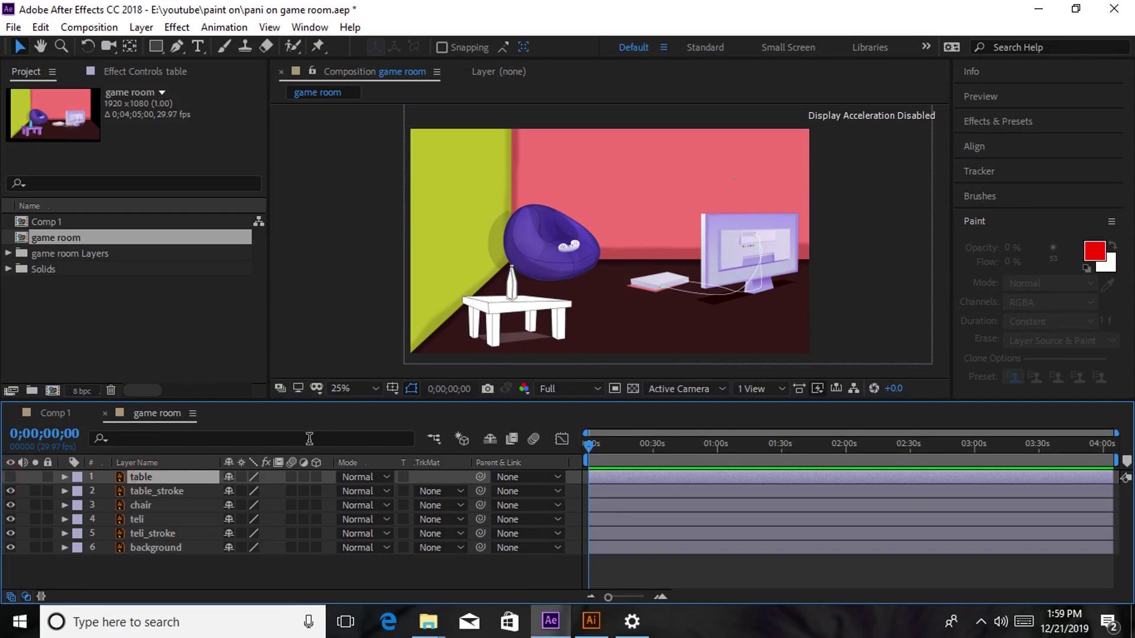
- Activate the Brush tool and open the table_stroke layer in its own layer view, enlarged to 100%
{"action": "left_click", "coordinate": [149, 491]}
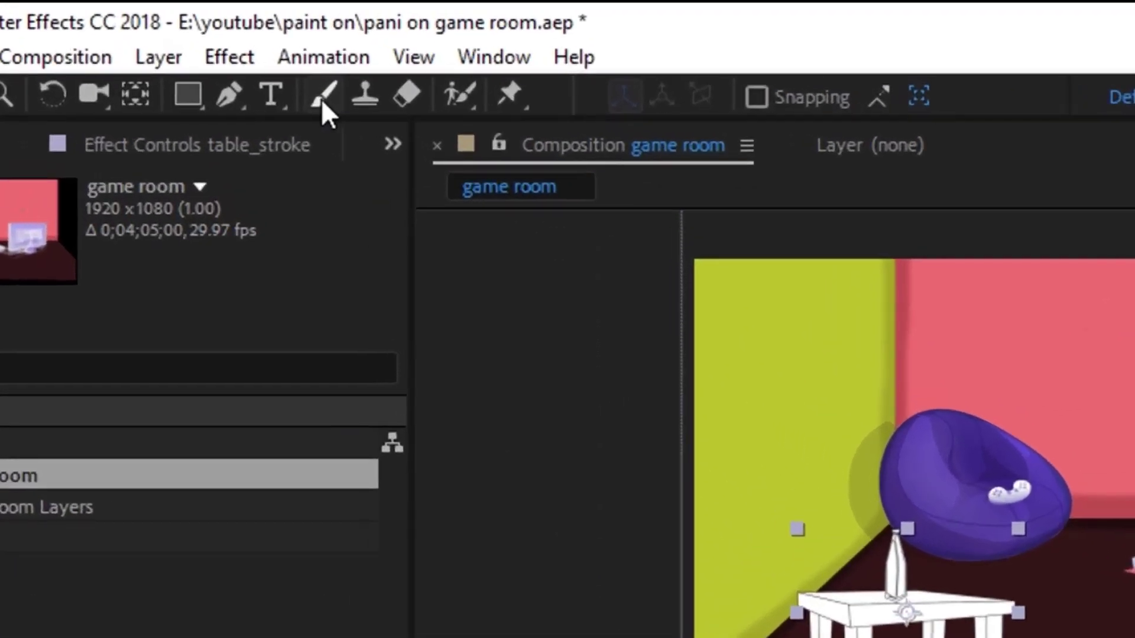
{"action": "left_click", "coordinate": [322, 98]}
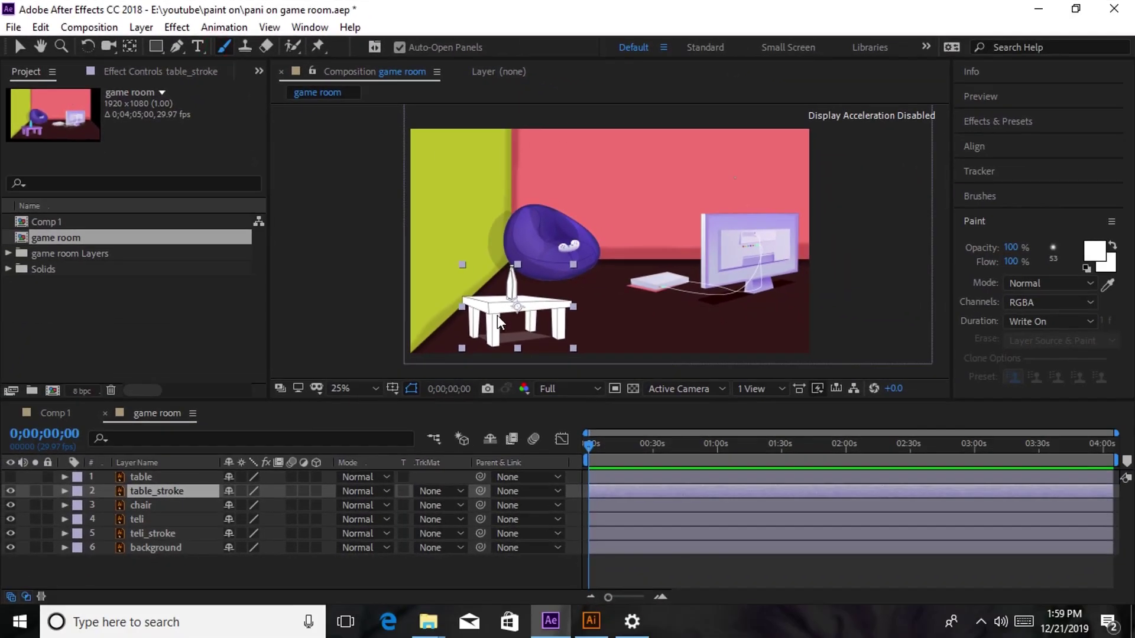
{"action": "double_click", "coordinate": [498, 316]}
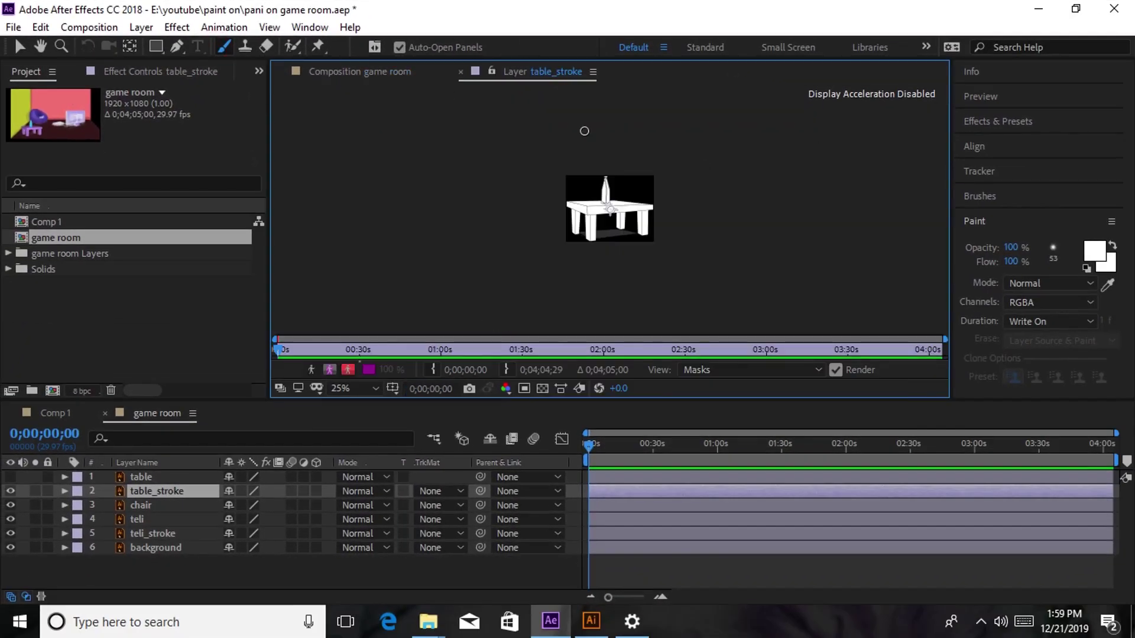
{"action": "key", "text": "slash"}
{"action": "key", "text": "h"}
{"action": "mouse_move", "coordinate": [583, 231]}
{"action": "left_mouse_down"}
{"action": "mouse_move", "coordinate": [564, 237]}
{"action": "mouse_move", "coordinate": [570, 167]}
{"action": "left_mouse_up"}
{"action": "key", "text": "ctrl+b"}
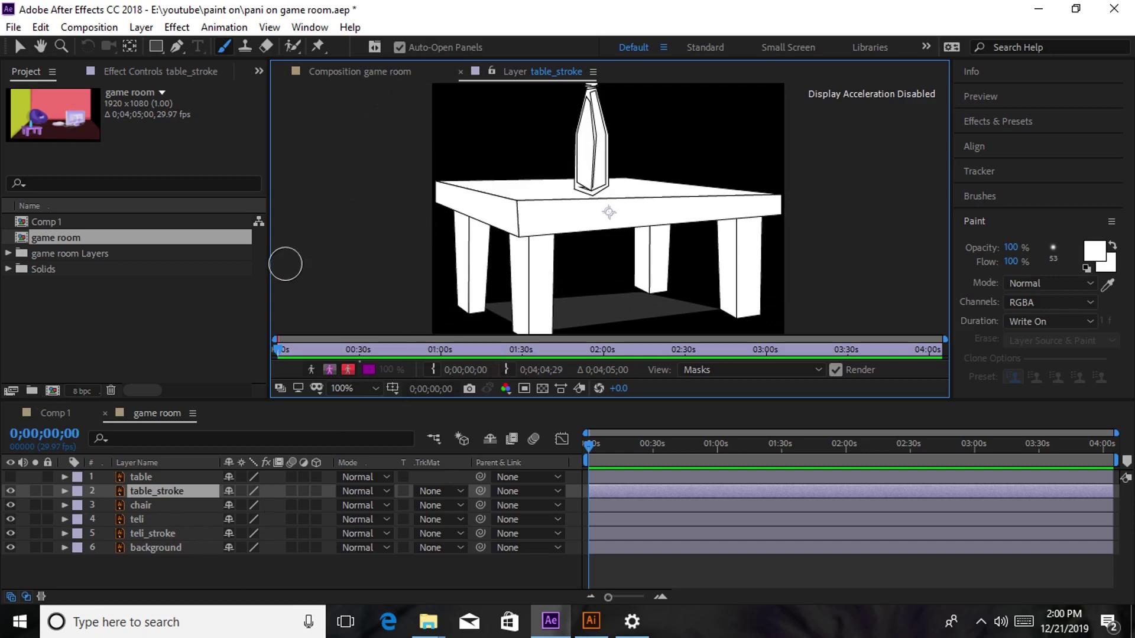
- Return to the game room composition view and hide the background layer
{"action": "left_click", "coordinate": [369, 72]}
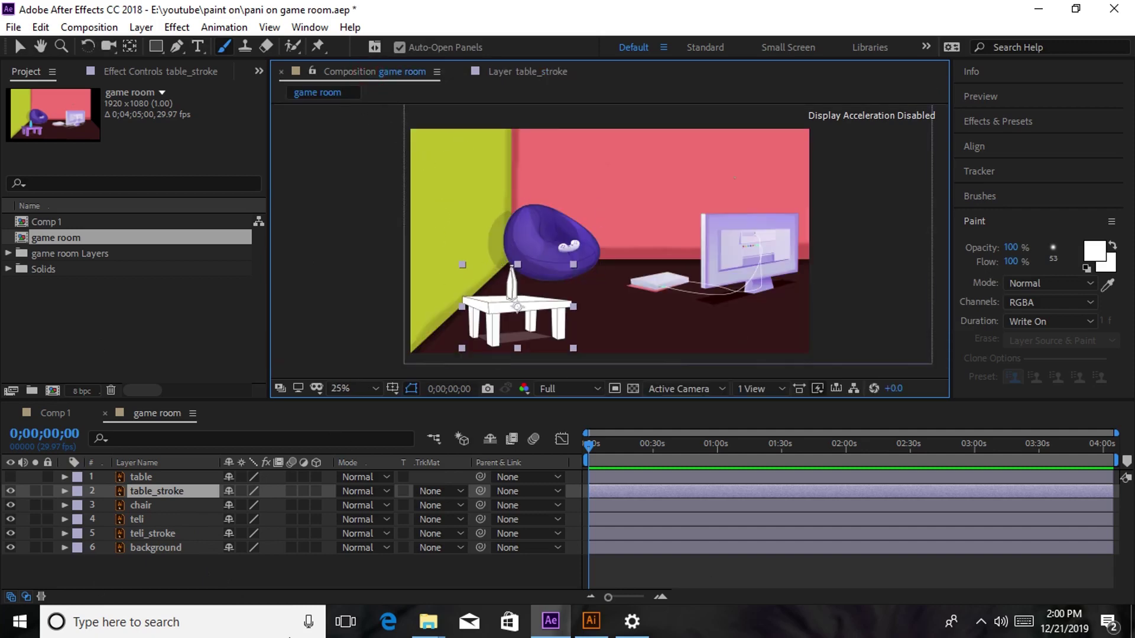
{"action": "left_click", "coordinate": [456, 208]}
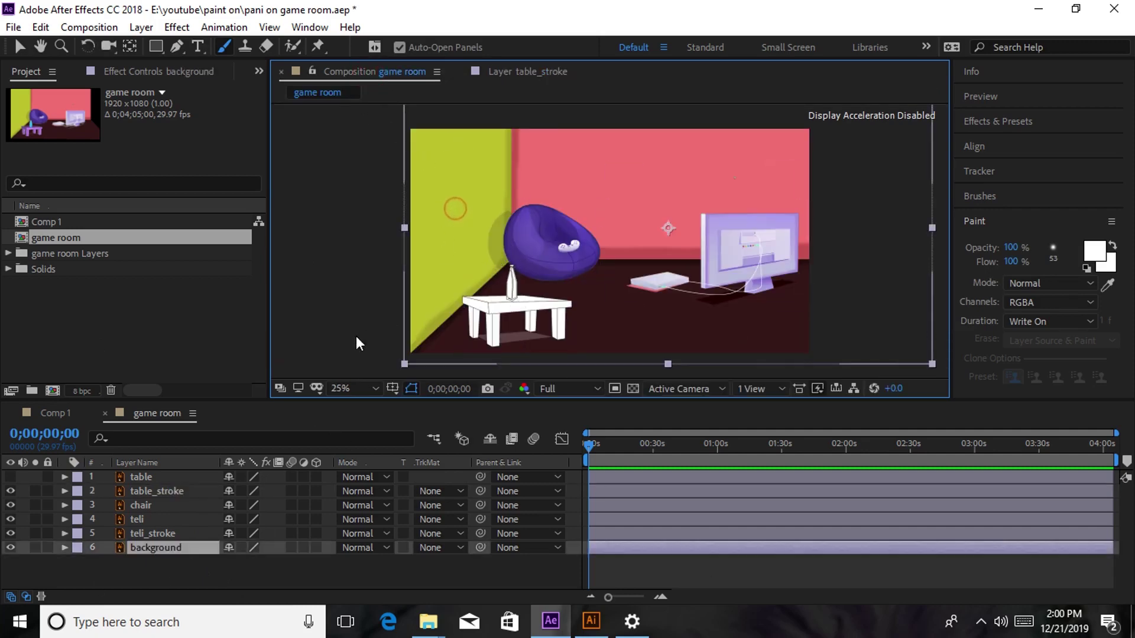
{"action": "left_click", "coordinate": [11, 547]}
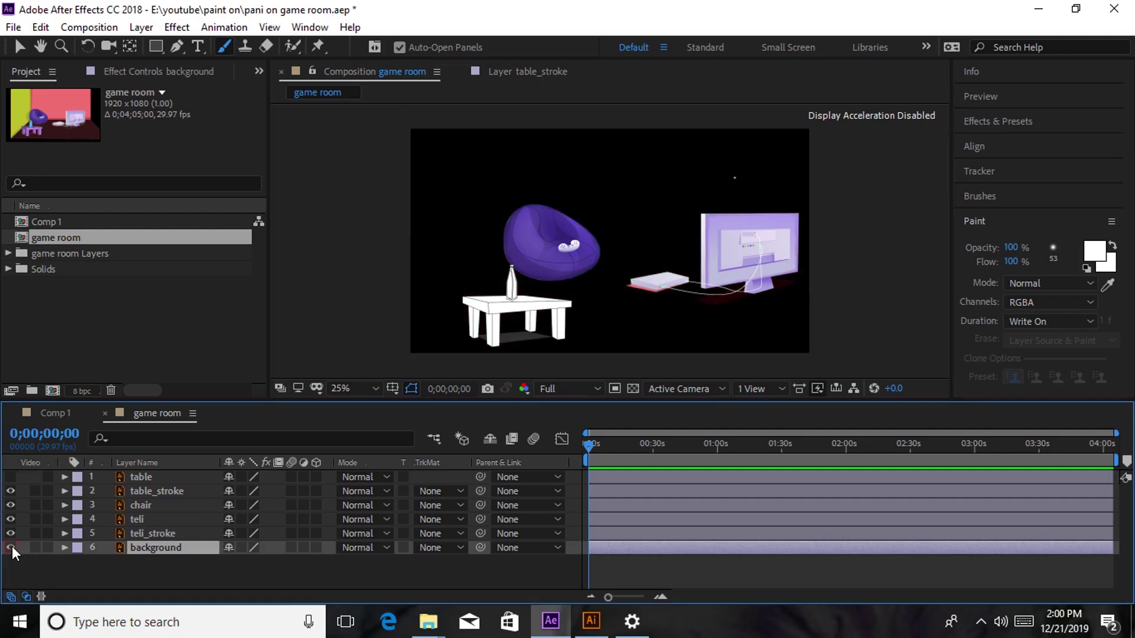
{"action": "left_click", "coordinate": [11, 547]}
{"action": "left_click", "coordinate": [11, 548]}
{"action": "left_click", "coordinate": [519, 172]}
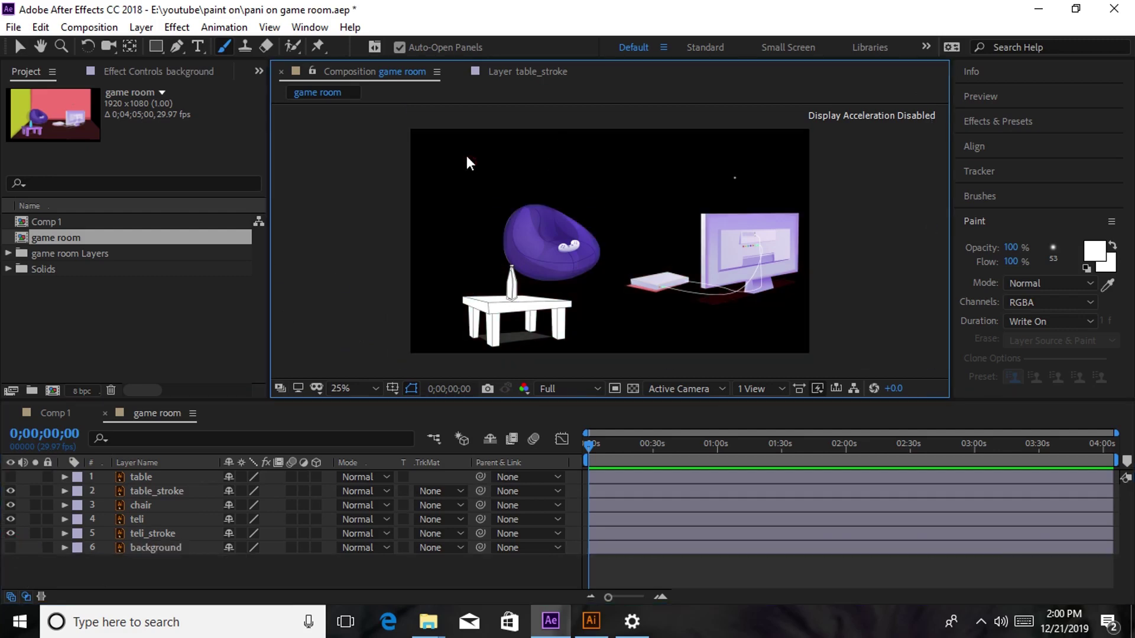
- Change the game room composition's background color to white
{"action": "left_click", "coordinate": [89, 28]}
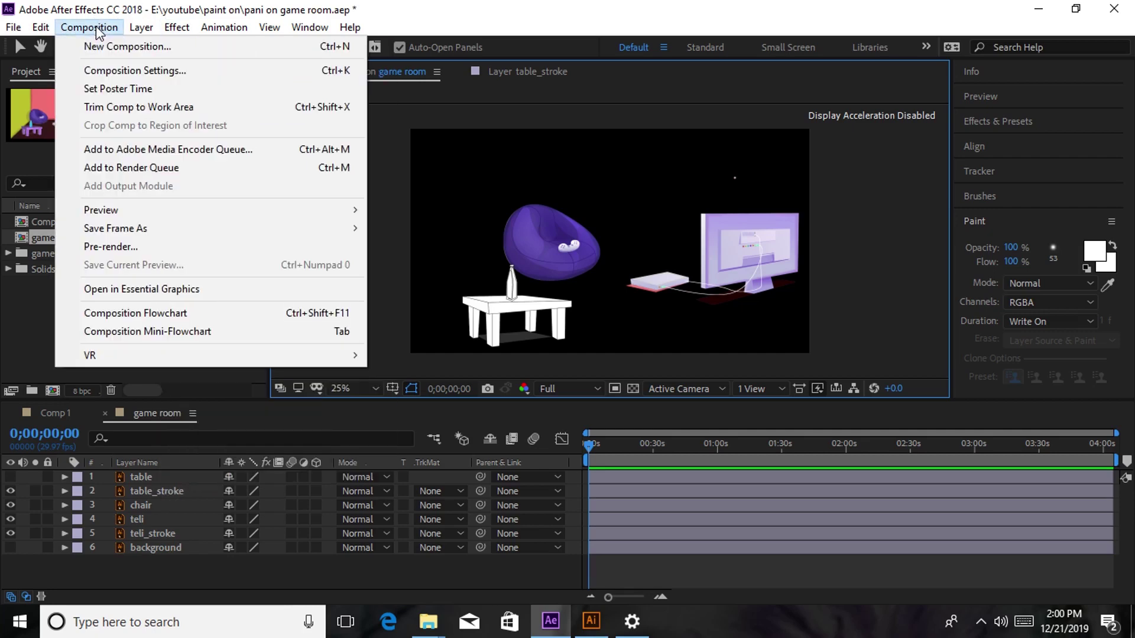
{"action": "left_click", "coordinate": [128, 72]}
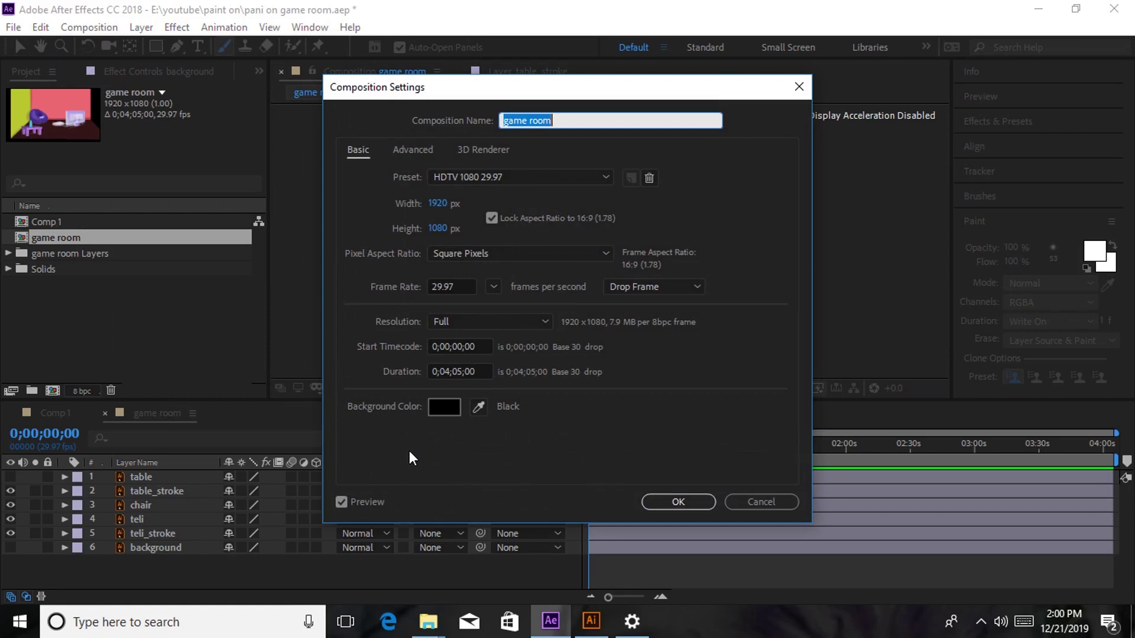
{"action": "left_click", "coordinate": [439, 413]}
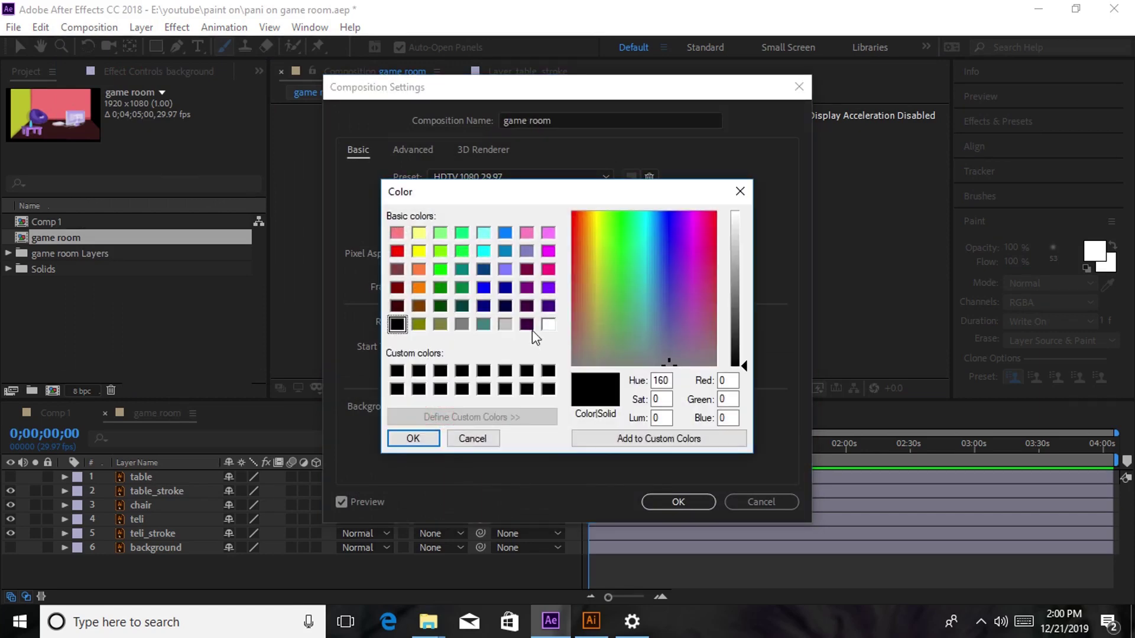
{"action": "left_click", "coordinate": [548, 325]}
{"action": "left_click", "coordinate": [432, 439]}
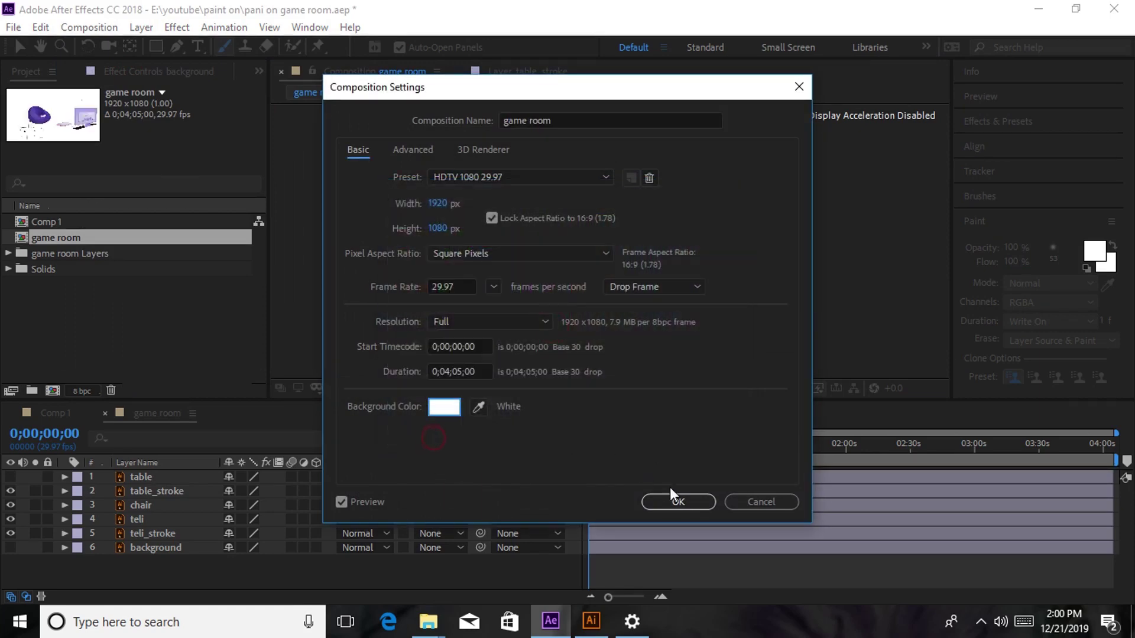
{"action": "left_click", "coordinate": [680, 500]}
- Reopen the table_stroke layer view and adjust the brush diameter to 57
{"action": "left_click", "coordinate": [493, 311]}
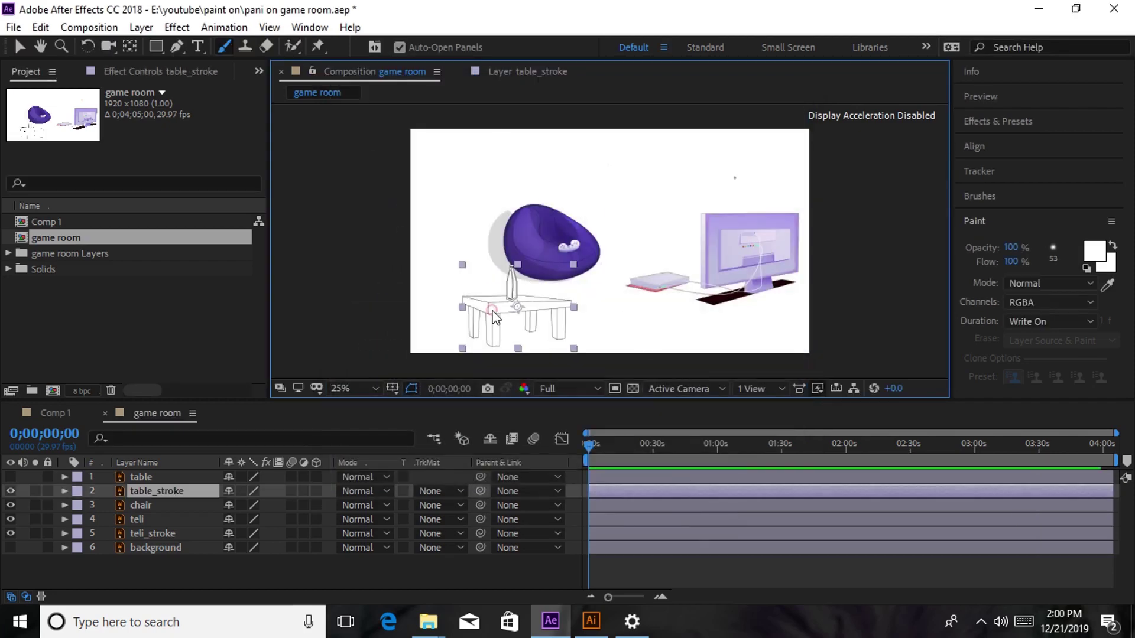
{"action": "left_click", "coordinate": [509, 71]}
{"action": "mouse_move", "coordinate": [619, 227]}
{"action": "left_mouse_down"}
{"action": "mouse_move", "coordinate": [620, 272]}
{"action": "mouse_move", "coordinate": [641, 172]}
{"action": "left_mouse_up"}
{"action": "key", "text": "ctrl+b"}
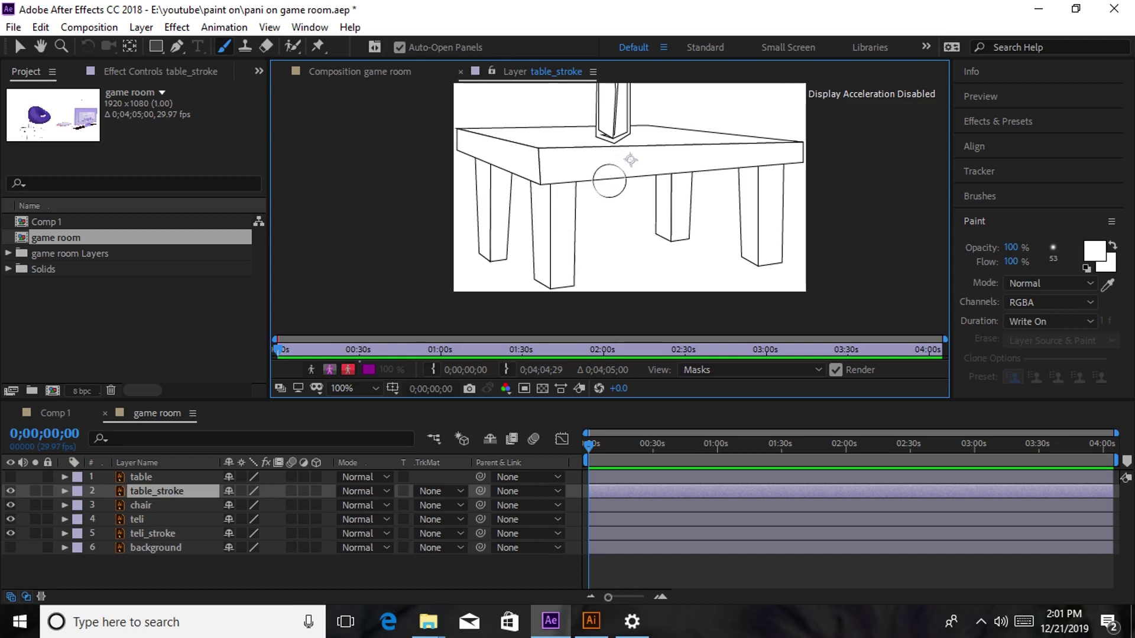
{"action": "mouse_move", "coordinate": [573, 200]}
{"action": "left_mouse_down"}
{"action": "mouse_move", "coordinate": [621, 109]}
{"action": "mouse_move", "coordinate": [628, 248]}
{"action": "mouse_move", "coordinate": [651, 116]}
{"action": "mouse_move", "coordinate": [653, 220]}
{"action": "mouse_move", "coordinate": [679, 242]}
{"action": "mouse_move", "coordinate": [644, 288]}
{"action": "mouse_move", "coordinate": [633, 246]}
{"action": "left_mouse_up"}
{"action": "key", "text": "space"}
{"action": "left_click_drag", "start_coordinate": [587, 134], "coordinate": [575, 180]}
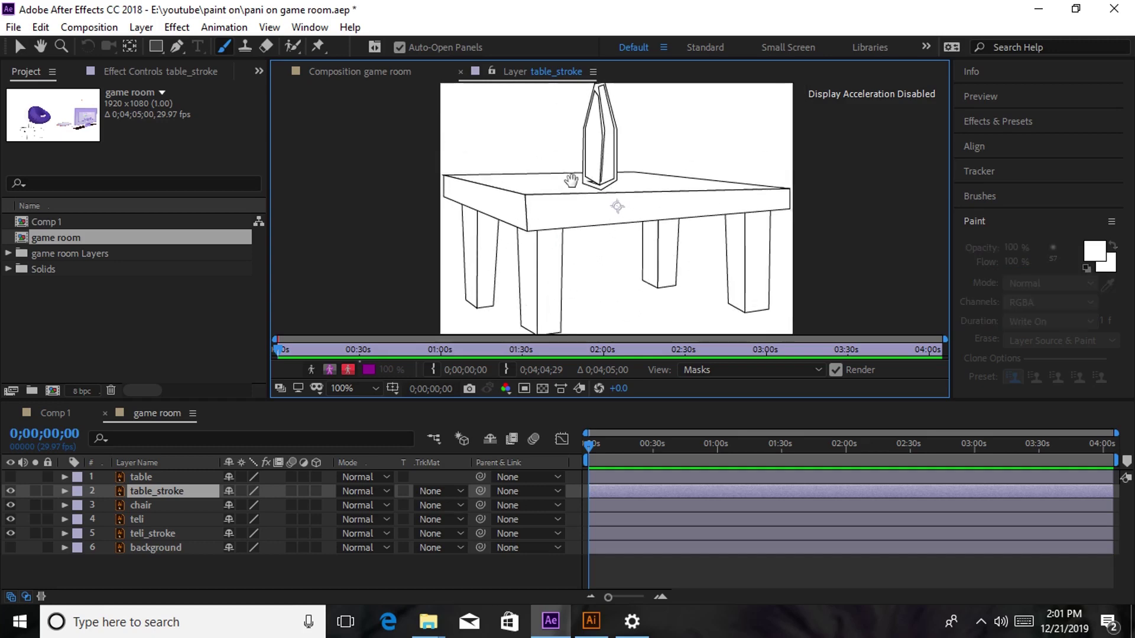
{"action": "left_click_drag", "start_coordinate": [692, 223], "coordinate": [707, 205]}
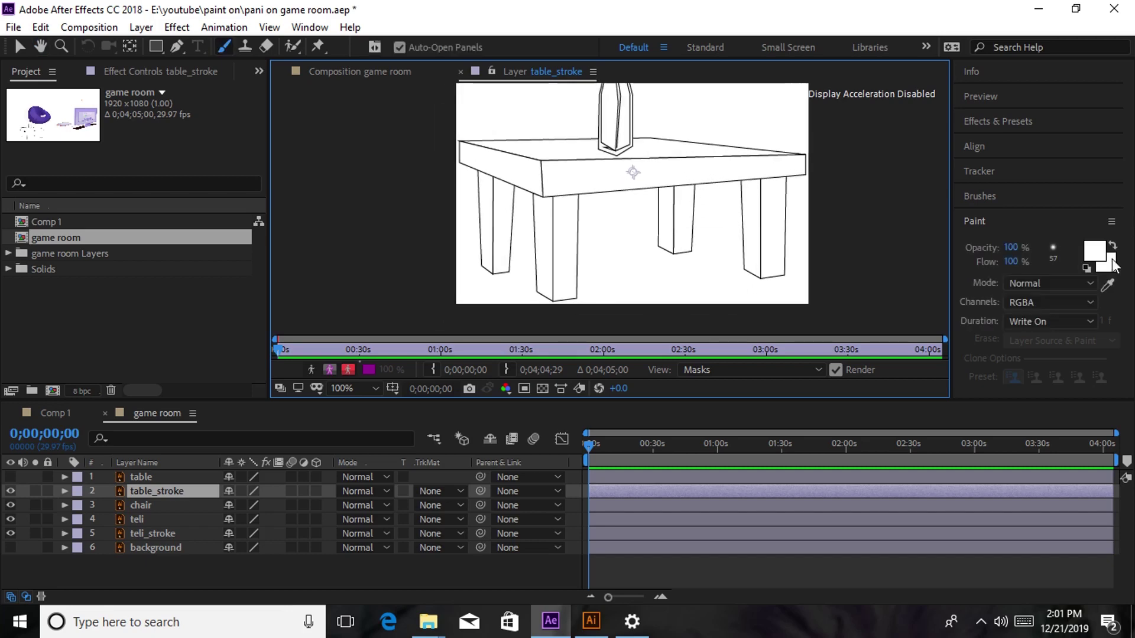
- Set the paint foreground color to red and brush a short stroke across the foot of the table's rear-left leg
{"action": "left_click", "coordinate": [1037, 215]}
{"action": "left_click", "coordinate": [999, 219]}
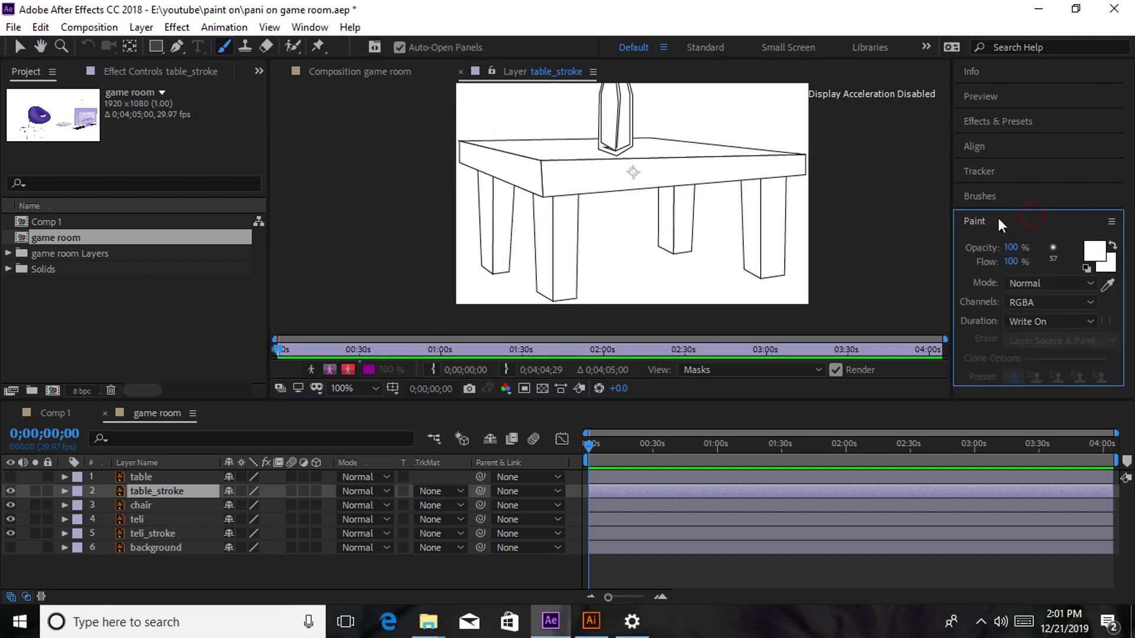
{"action": "left_click", "coordinate": [1108, 251]}
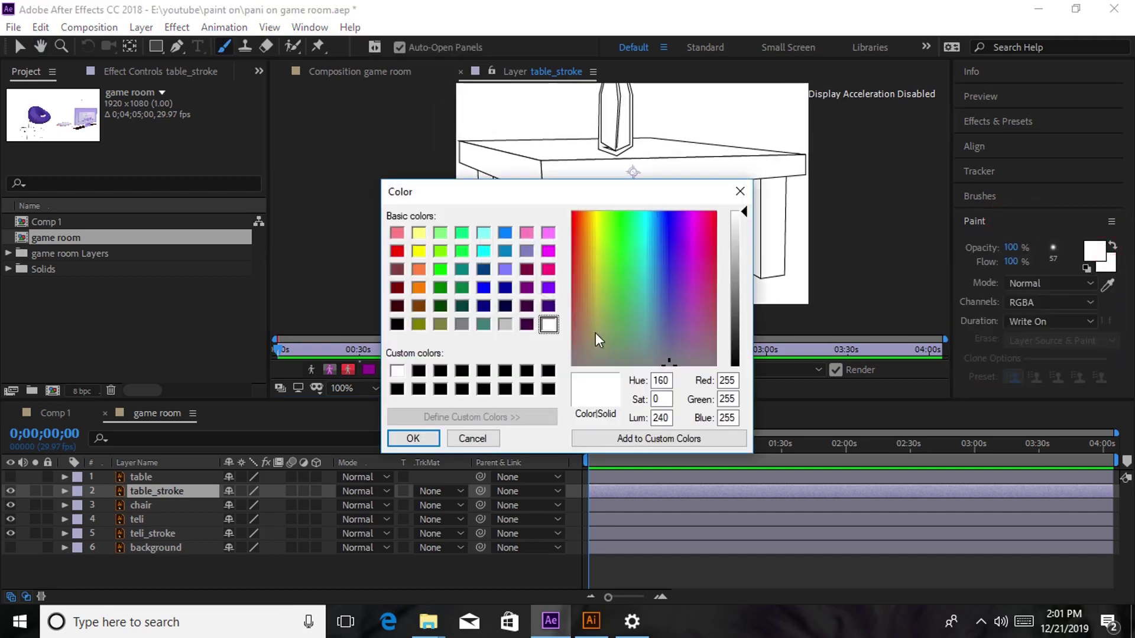
{"action": "left_click", "coordinate": [397, 251]}
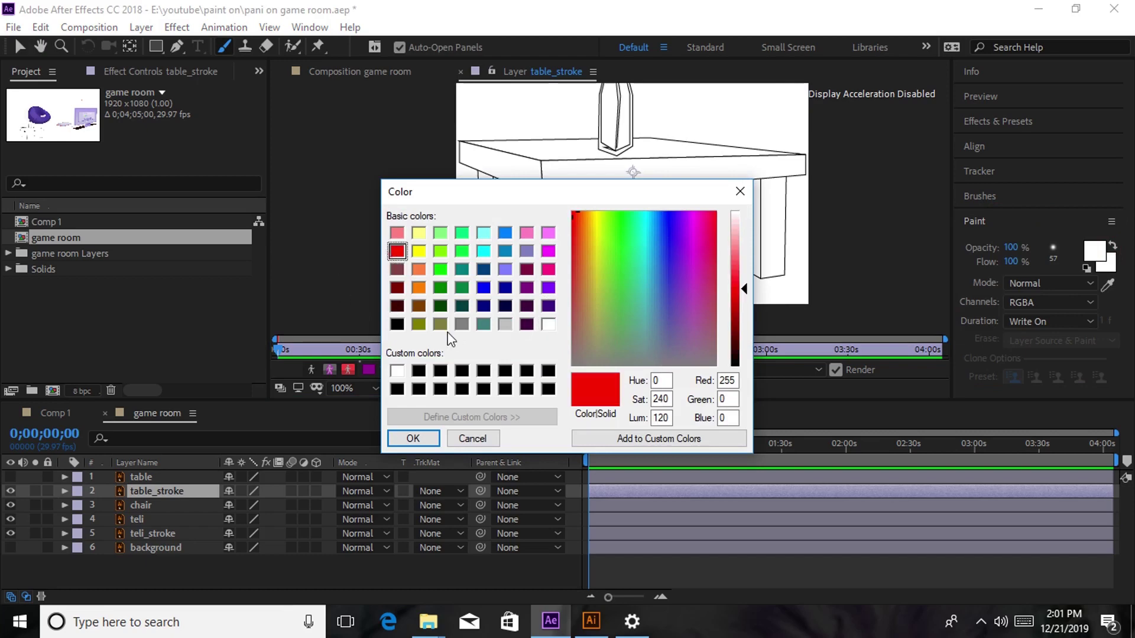
{"action": "left_click", "coordinate": [413, 438]}
{"action": "left_click_drag", "start_coordinate": [479, 267], "coordinate": [503, 267]}
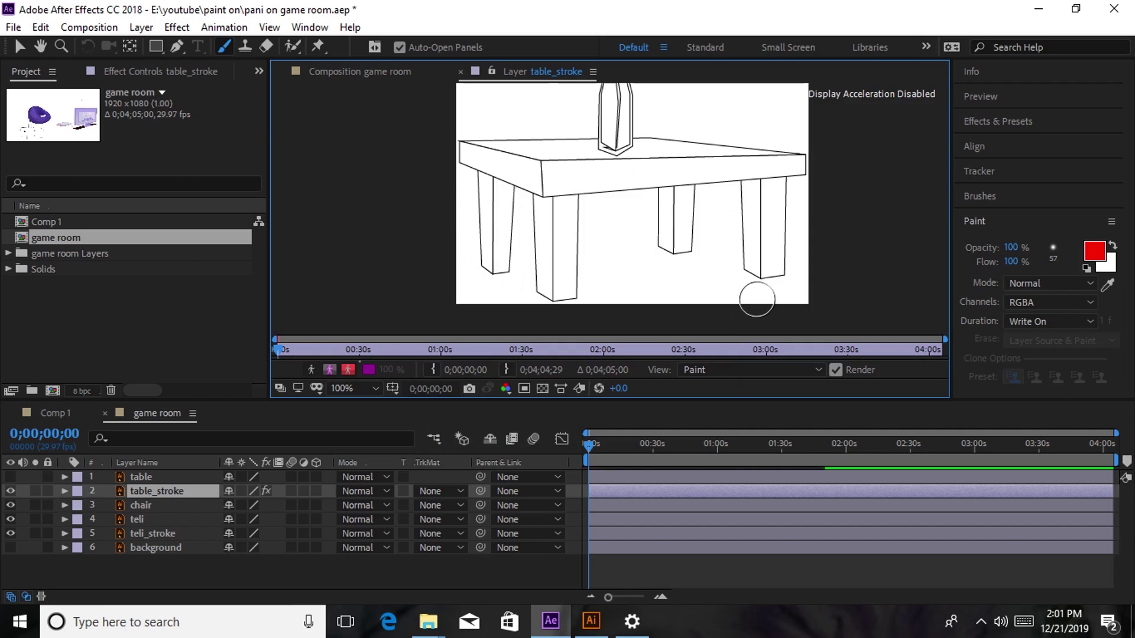
- Set the paint foreground color to white
{"action": "left_click", "coordinate": [1095, 261]}
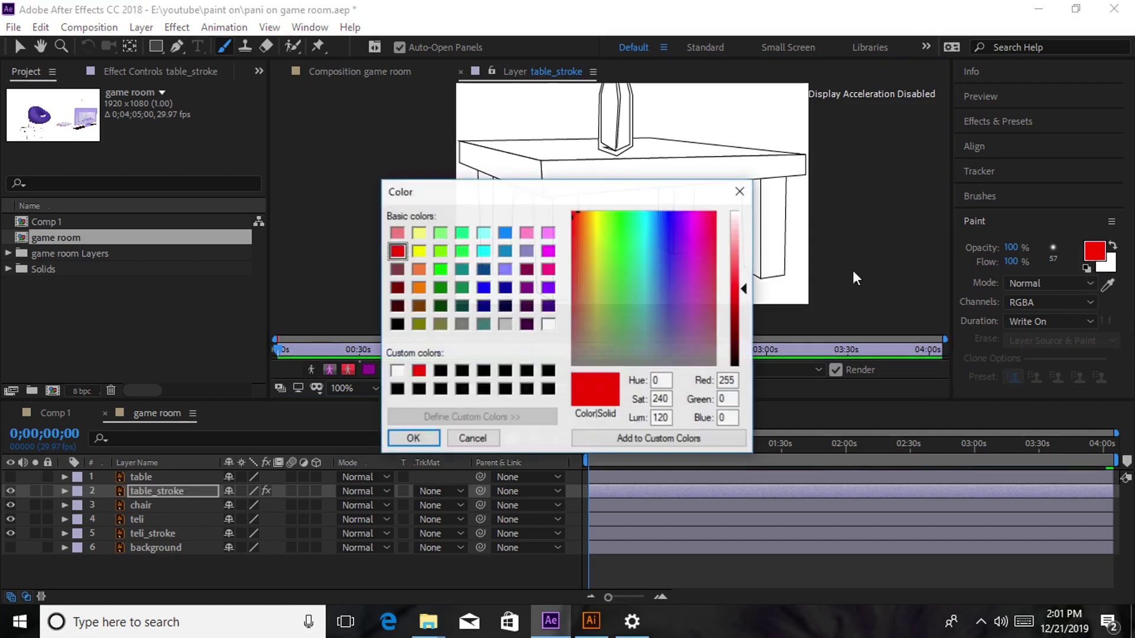
{"action": "left_click", "coordinate": [549, 325]}
{"action": "left_click", "coordinate": [434, 439]}
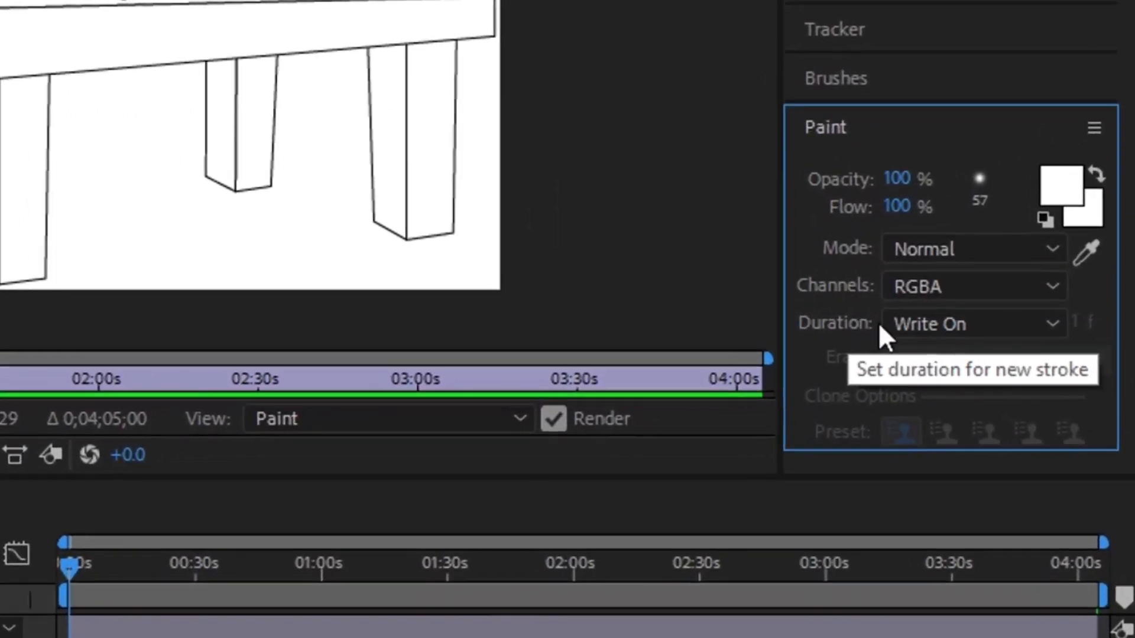
- Review the stroke duration options and choose Write On for new paint strokes
{"action": "left_click", "coordinate": [941, 323]}
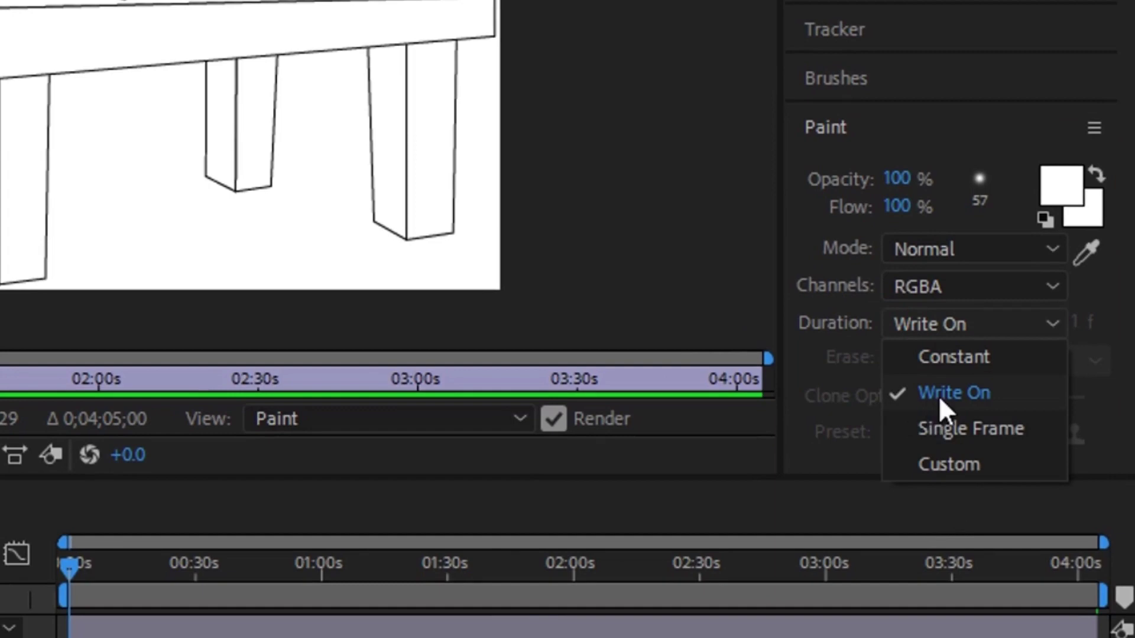
{"action": "left_click", "coordinate": [988, 395]}
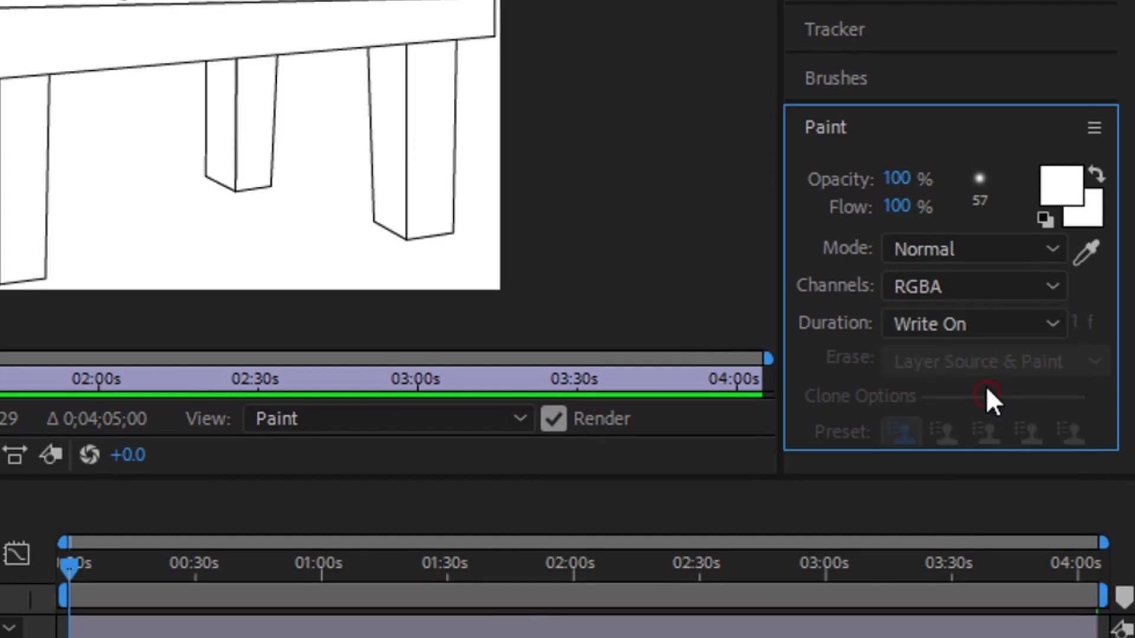
{"action": "left_click", "coordinate": [951, 330]}
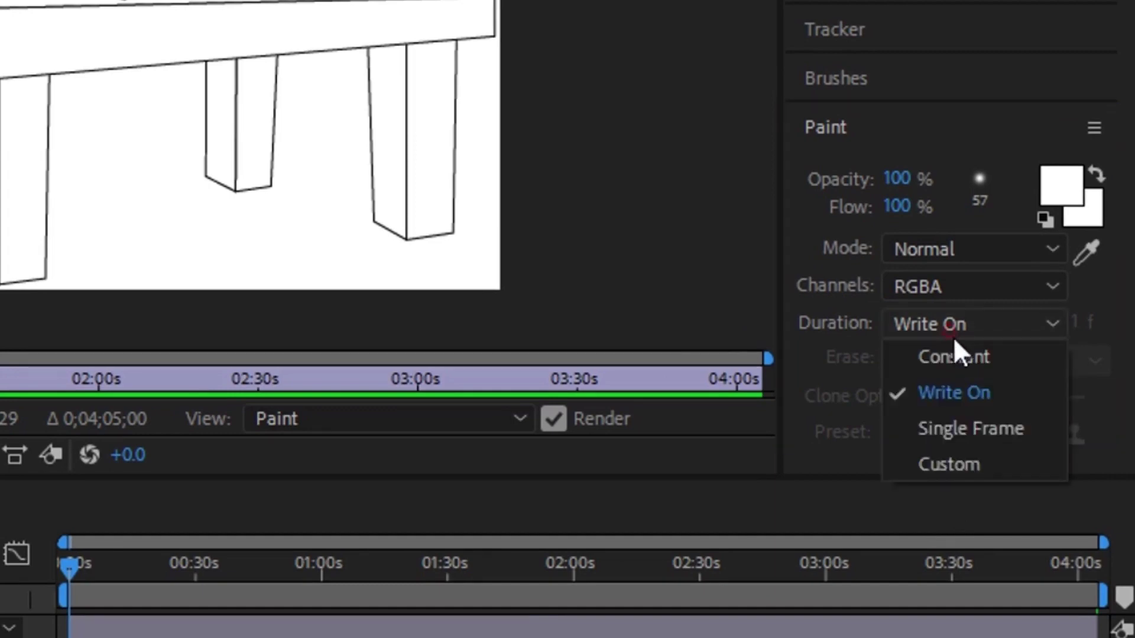
{"action": "left_click", "coordinate": [942, 391]}
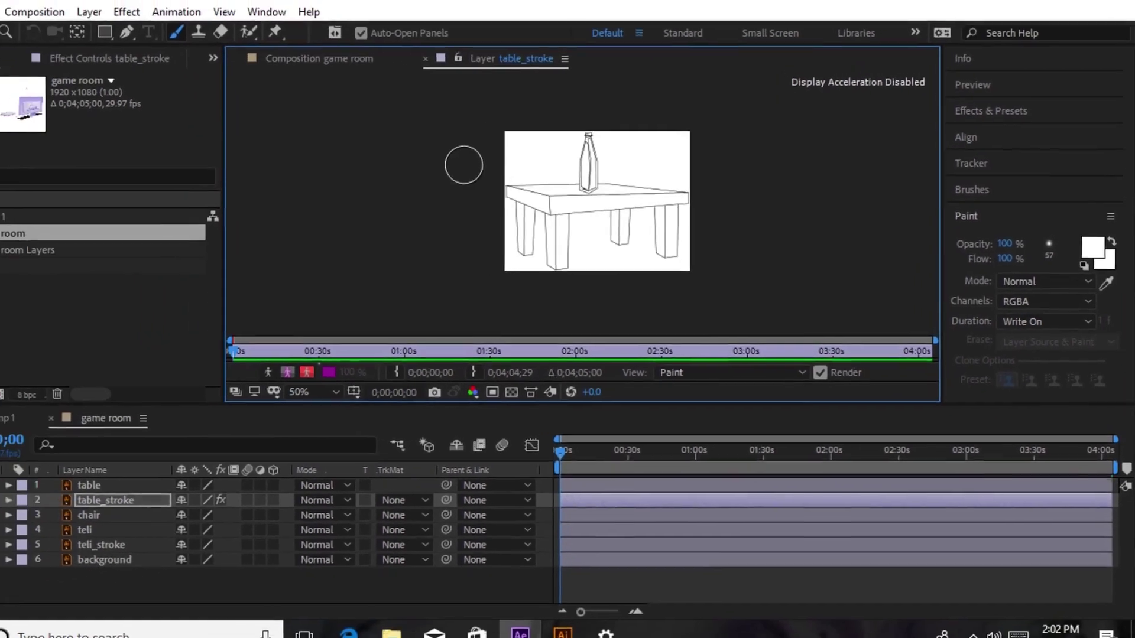
- Brush a continuous white Write On stroke over the entire table and bottle drawing on the table_stroke layer
{"action": "key", "text": "comma"}
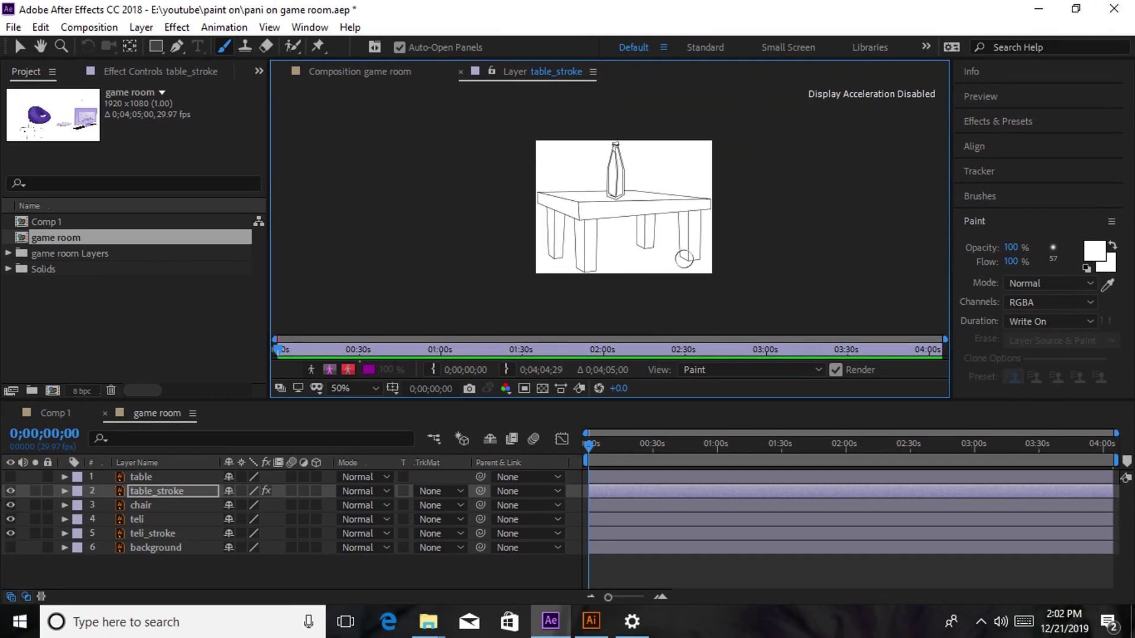
{"action": "mouse_move", "coordinate": [557, 239]}
{"action": "left_mouse_down"}
{"action": "mouse_move", "coordinate": [555, 166]}
{"action": "mouse_move", "coordinate": [545, 202]}
{"action": "mouse_move", "coordinate": [630, 279]}
{"action": "mouse_move", "coordinate": [601, 283]}
{"action": "left_mouse_up"}
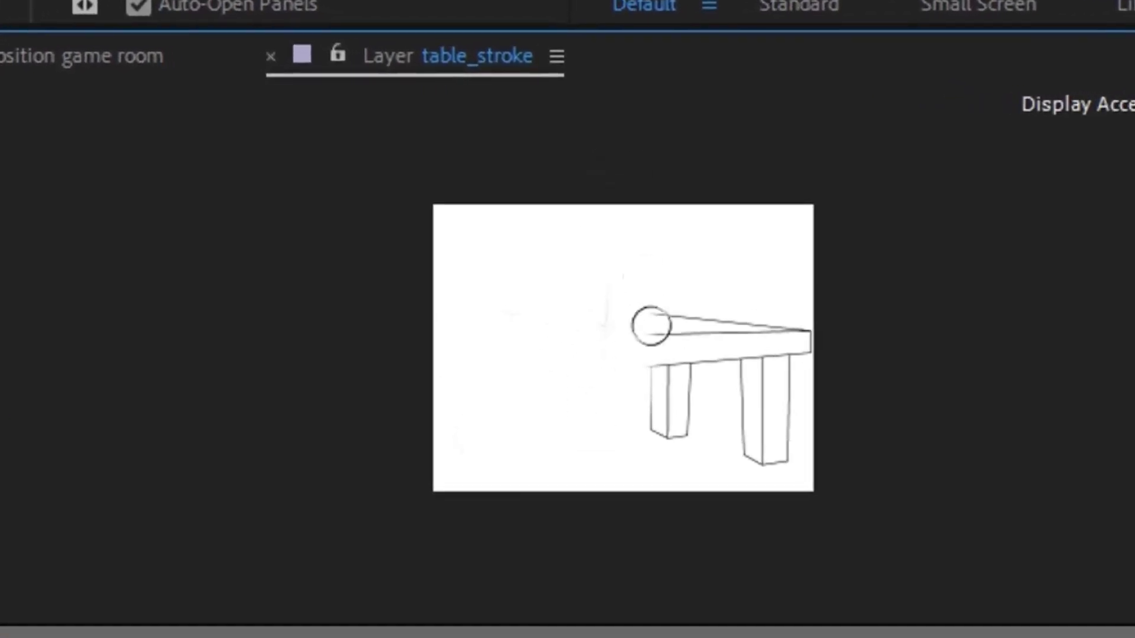
{"action": "mouse_move", "coordinate": [651, 326]}
{"action": "left_mouse_down"}
{"action": "mouse_move", "coordinate": [687, 297]}
{"action": "mouse_move", "coordinate": [705, 575]}
{"action": "mouse_move", "coordinate": [749, 486]}
{"action": "mouse_move", "coordinate": [760, 248]}
{"action": "mouse_move", "coordinate": [774, 234]}
{"action": "mouse_move", "coordinate": [770, 301]}
{"action": "mouse_move", "coordinate": [828, 353]}
{"action": "left_mouse_up"}
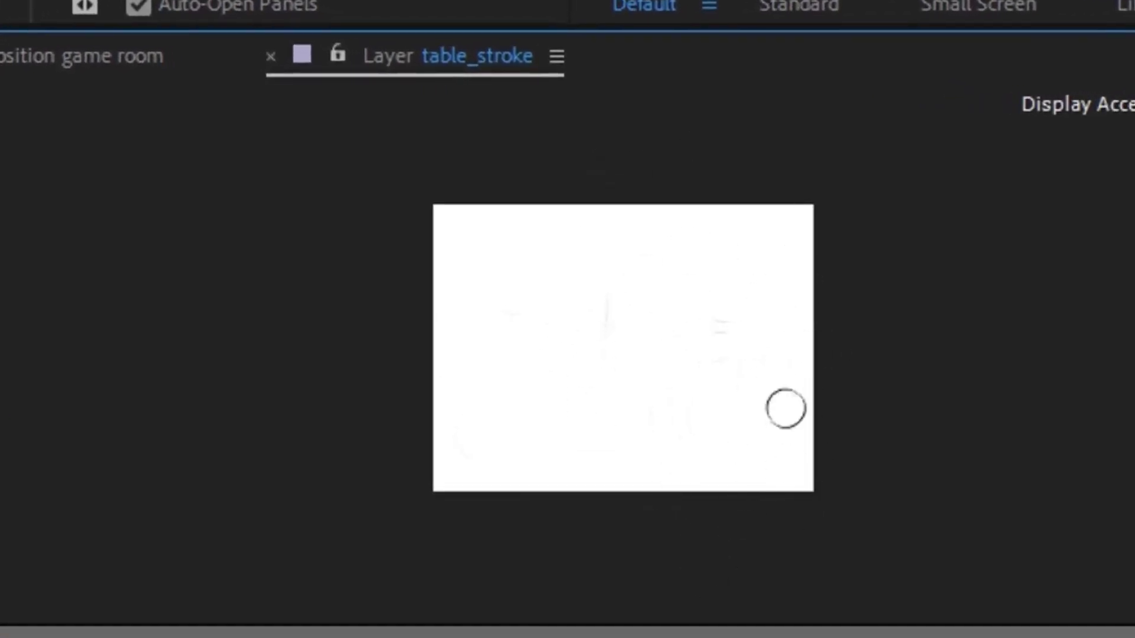
{"action": "key", "text": "ctrl+z"}
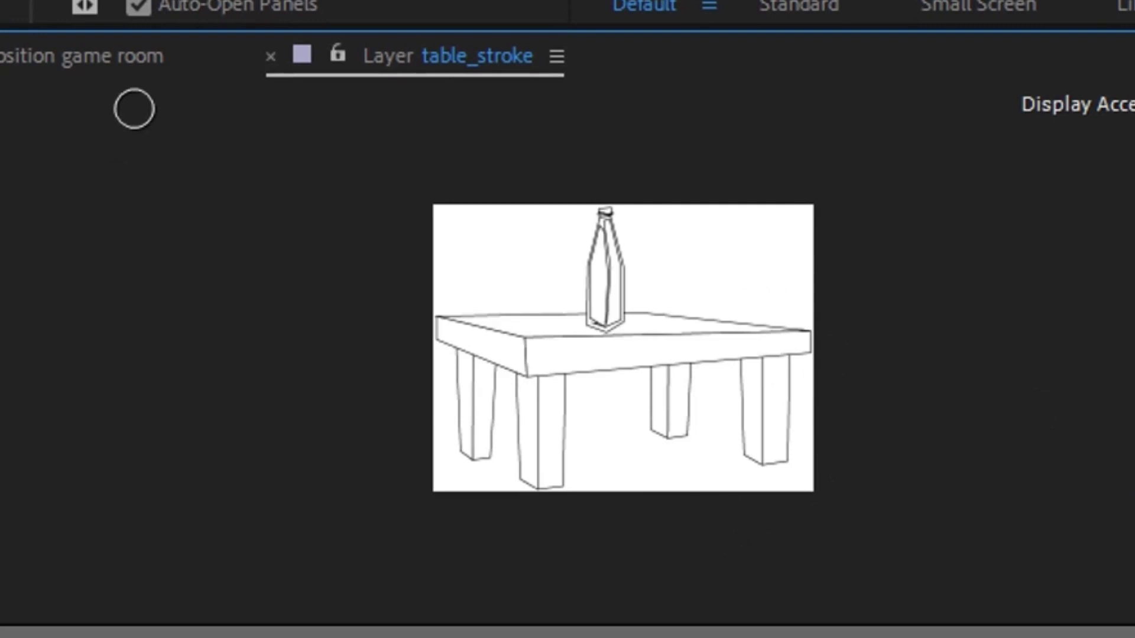
- Preview the paint animation in the game room composition and hide the chair layer to isolate the table drawing
{"action": "left_click", "coordinate": [71, 57]}
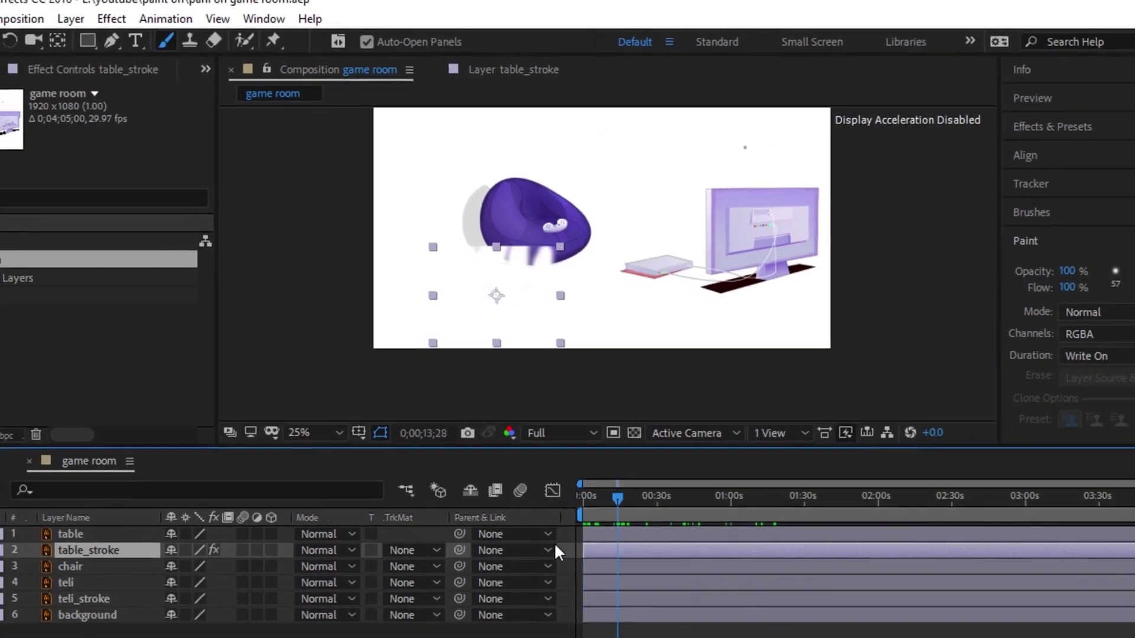
{"action": "key", "text": "space"}
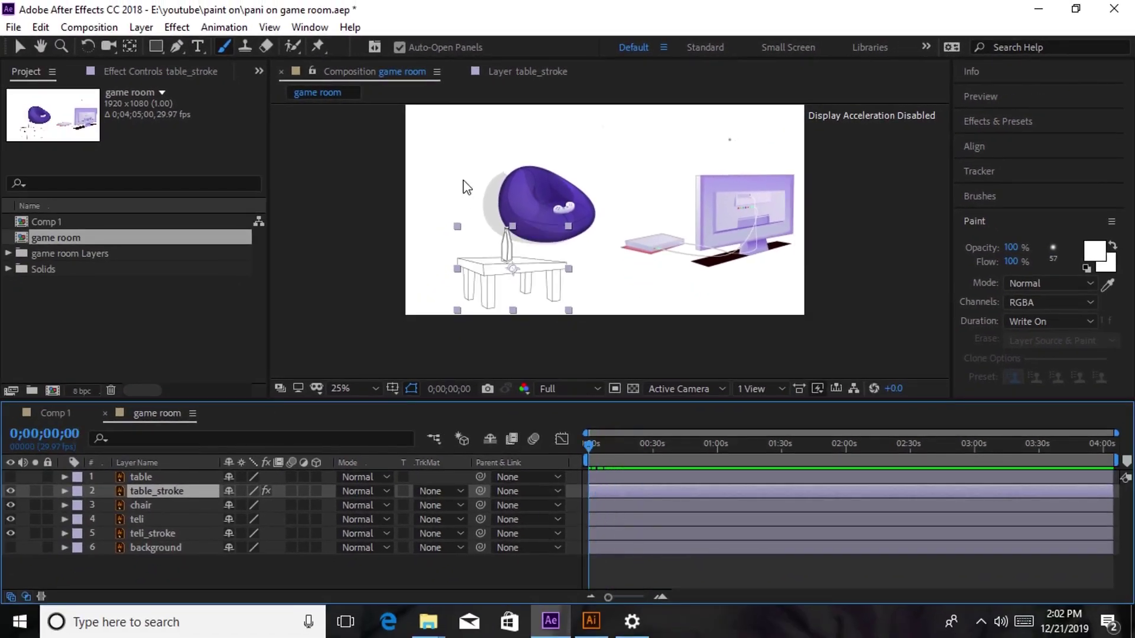
{"action": "left_click", "coordinate": [553, 192]}
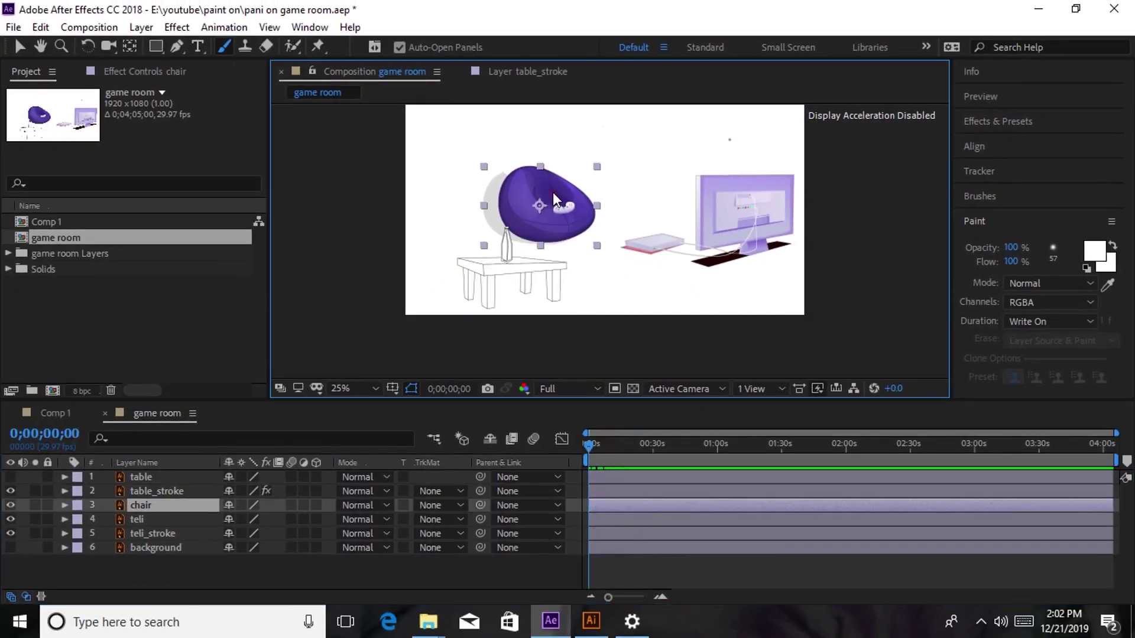
{"action": "left_click", "coordinate": [10, 506]}
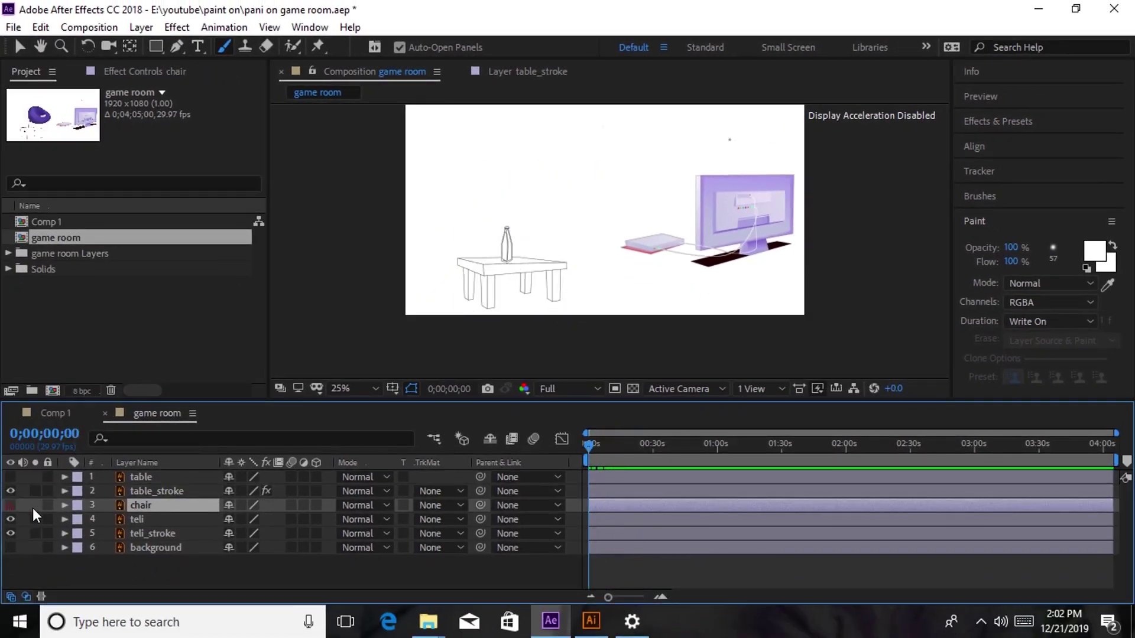
{"action": "left_click", "coordinate": [162, 491]}
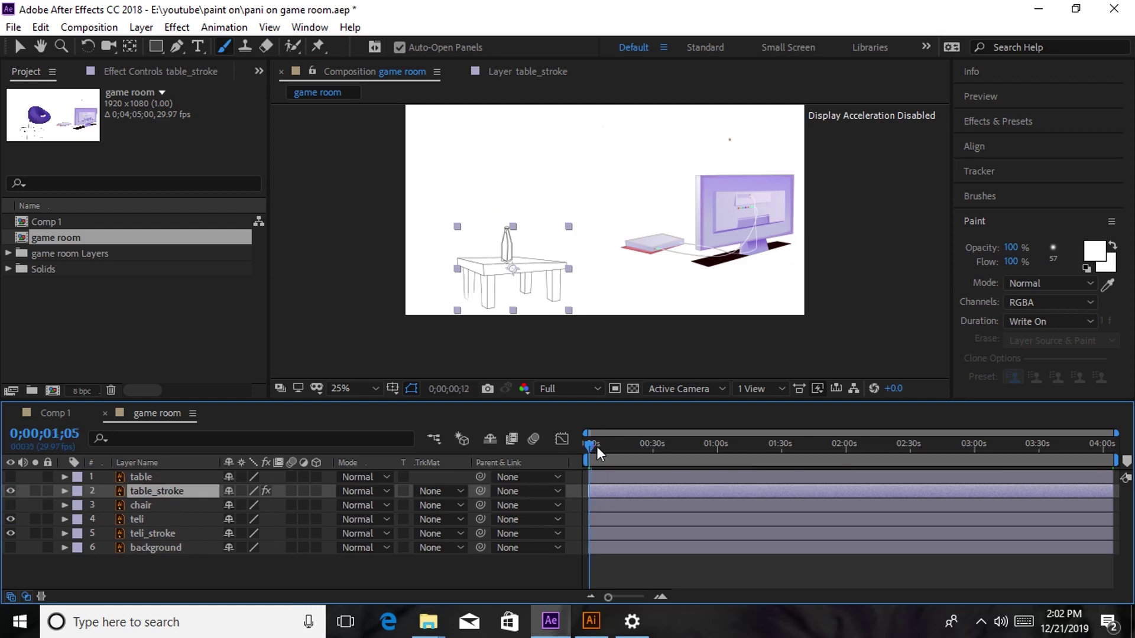
{"action": "left_click_drag", "start_coordinate": [597, 446], "coordinate": [571, 527]}
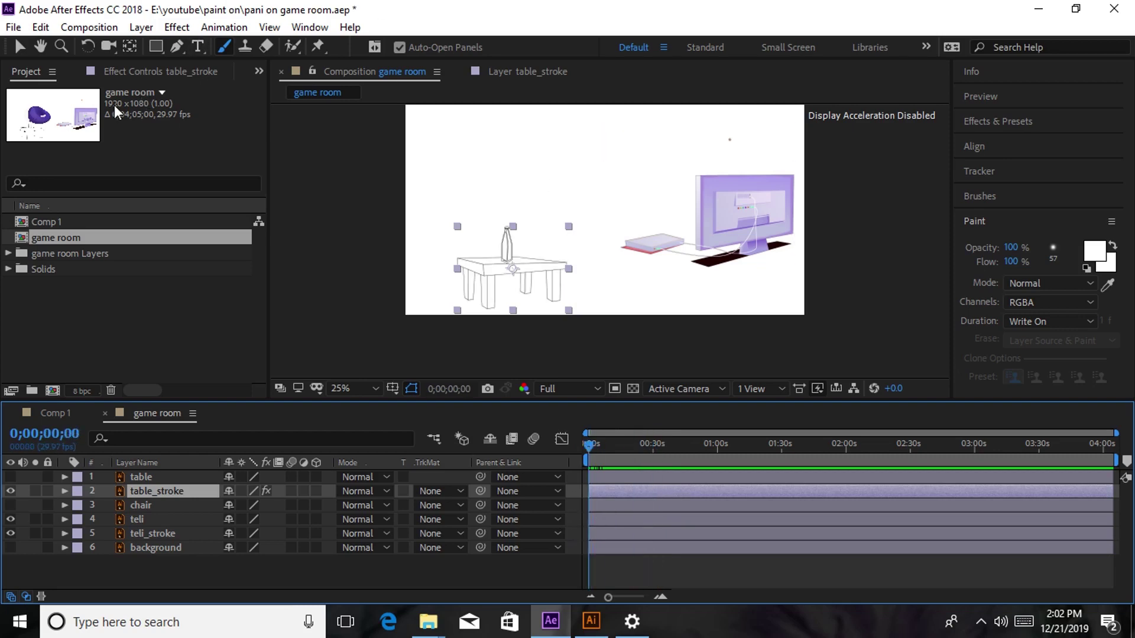
- Turn on Paint on Transparent in table_stroke's Paint effect and scrub through the start of the animation
{"action": "left_click", "coordinate": [126, 71]}
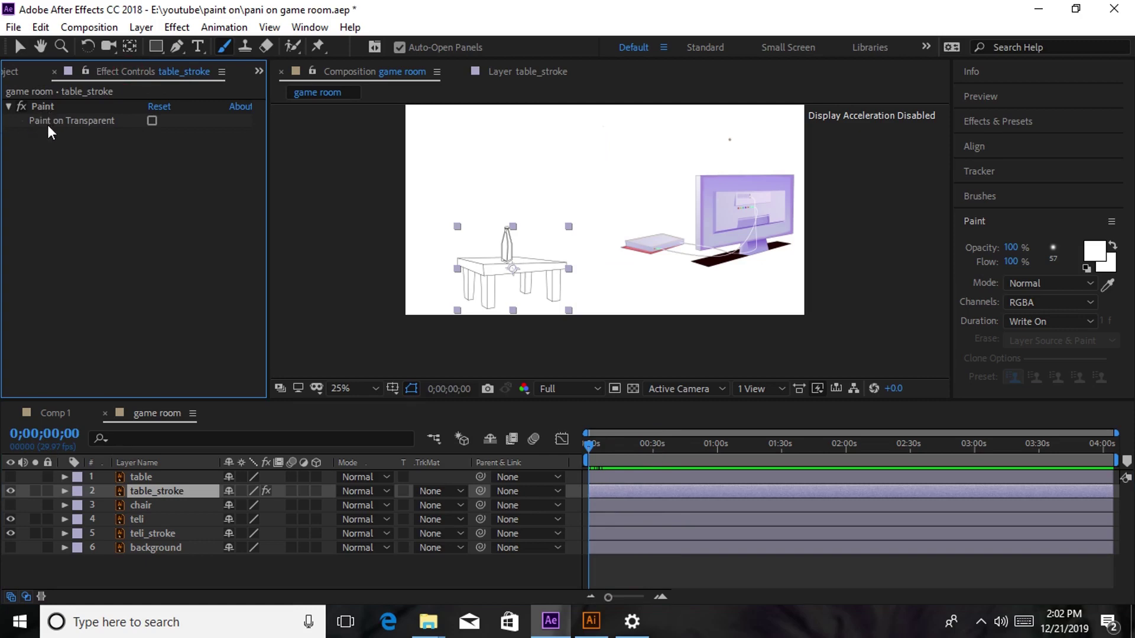
{"action": "left_click", "coordinate": [153, 121]}
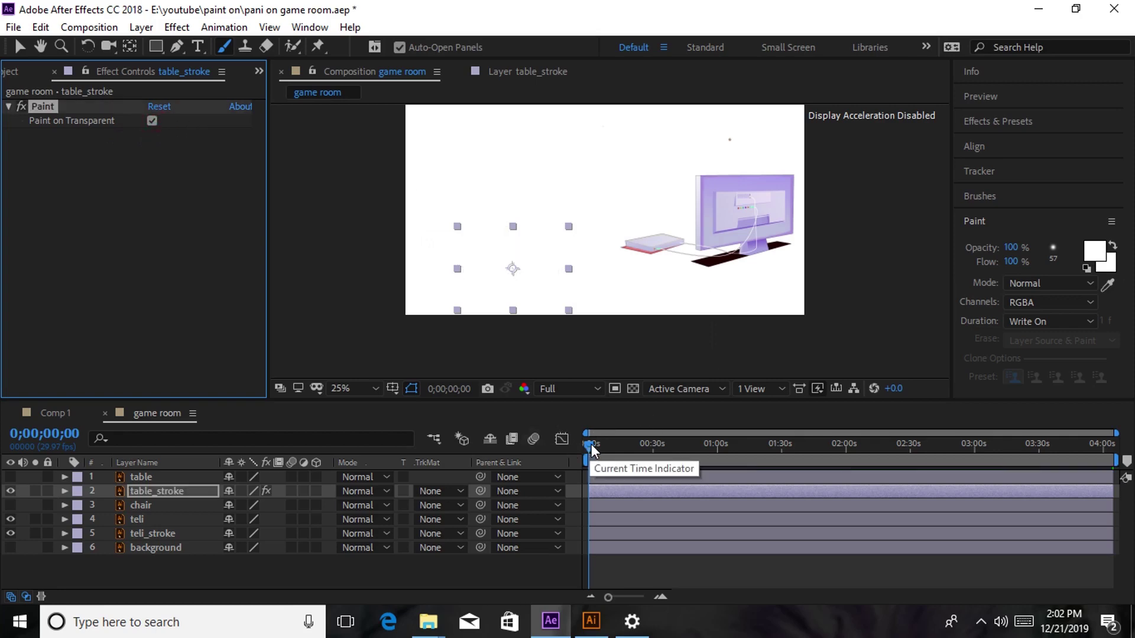
{"action": "left_click_drag", "start_coordinate": [591, 445], "coordinate": [573, 529]}
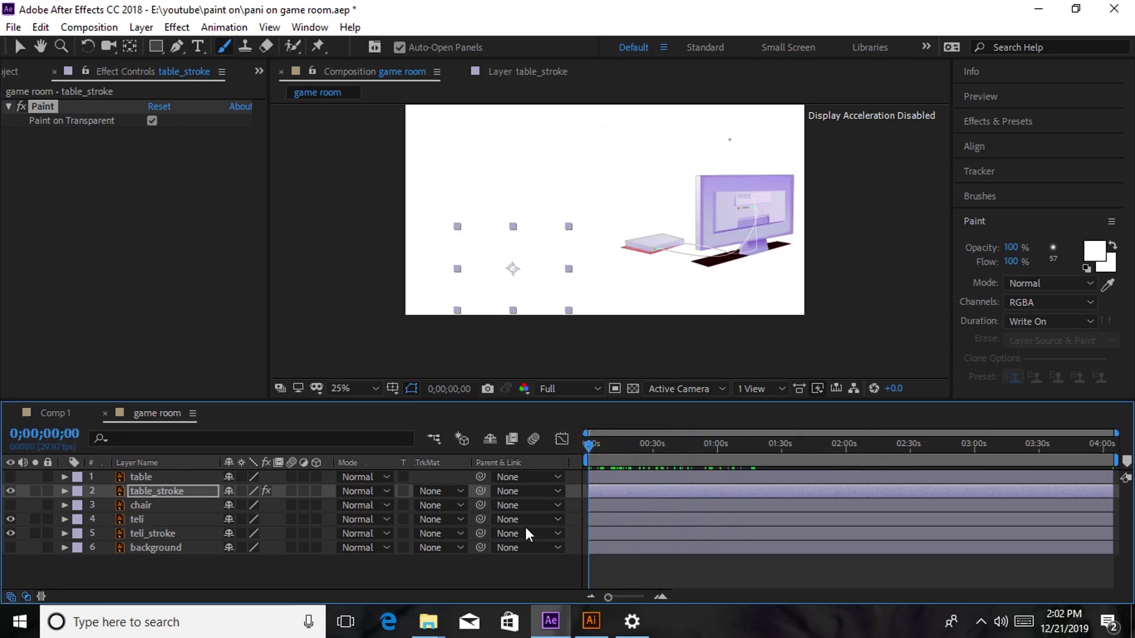
{"action": "left_click_drag", "start_coordinate": [520, 502], "coordinate": [587, 469]}
- Find the CC Composite effect, apply it to the table_stroke layer, and preview the line drawing's reveal
{"action": "left_click", "coordinate": [988, 125]}
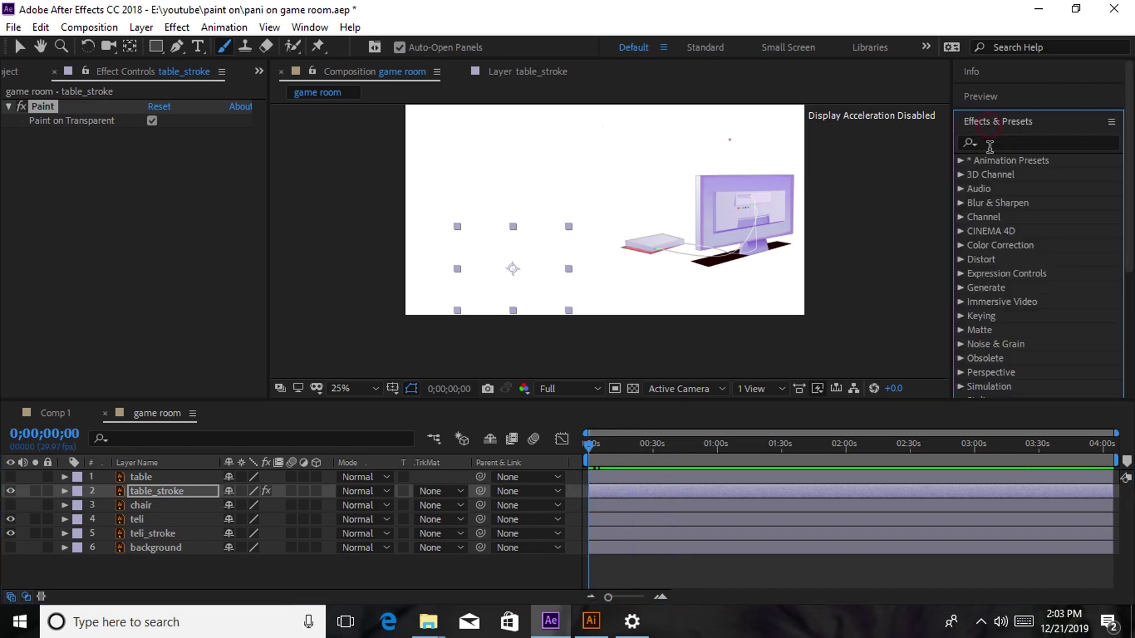
{"action": "left_click", "coordinate": [989, 145]}
{"action": "type", "text": "cc"}
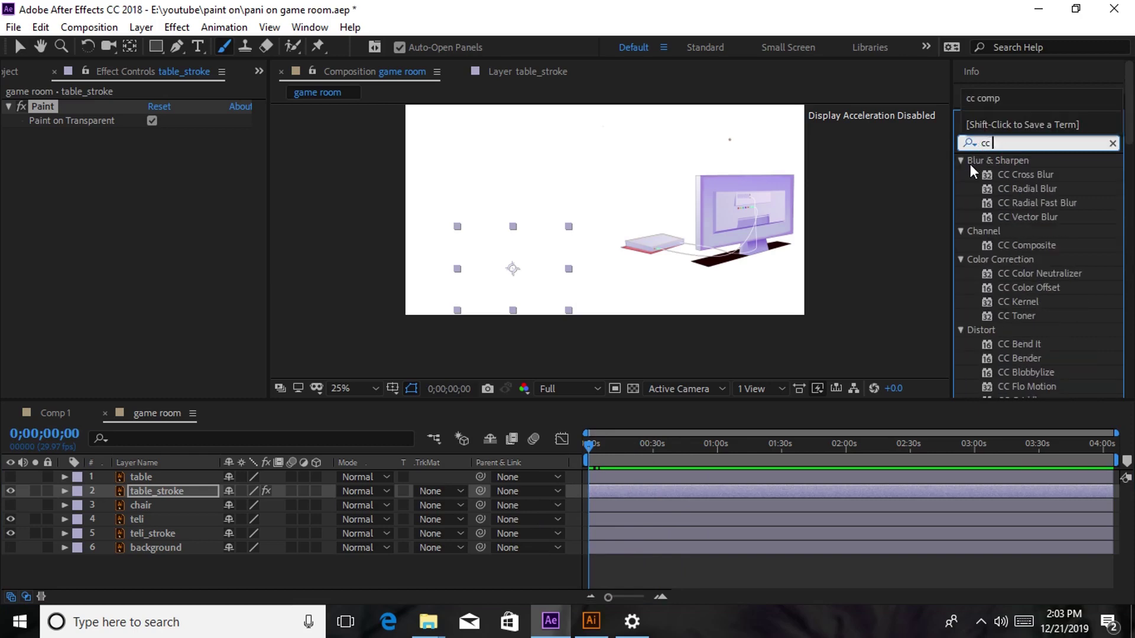
{"action": "type", "text": " compo"}
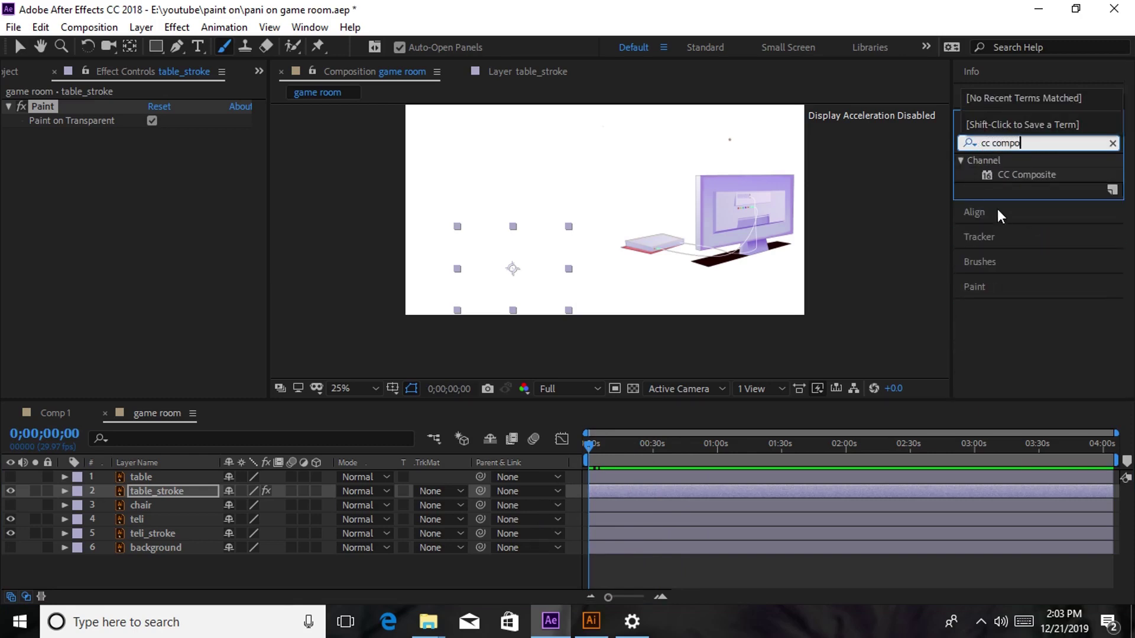
{"action": "left_click_drag", "start_coordinate": [1009, 175], "coordinate": [148, 489]}
{"action": "key", "text": "v"}
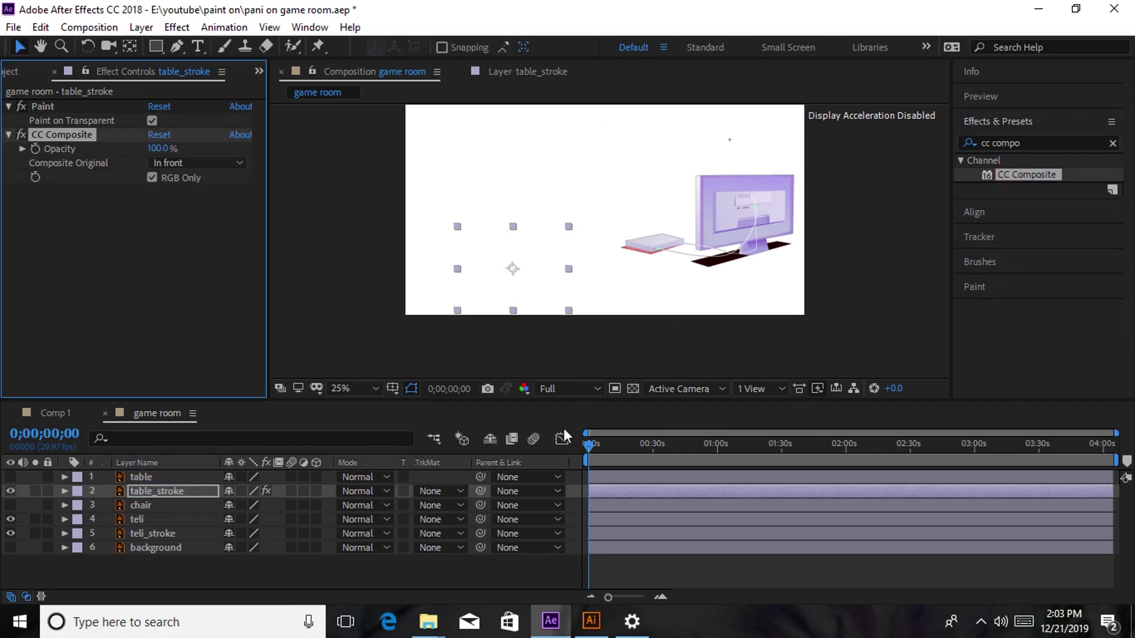
{"action": "mouse_move", "coordinate": [592, 444]}
{"action": "left_mouse_down"}
{"action": "mouse_move", "coordinate": [729, 460]}
{"action": "mouse_move", "coordinate": [571, 466]}
{"action": "left_mouse_up"}
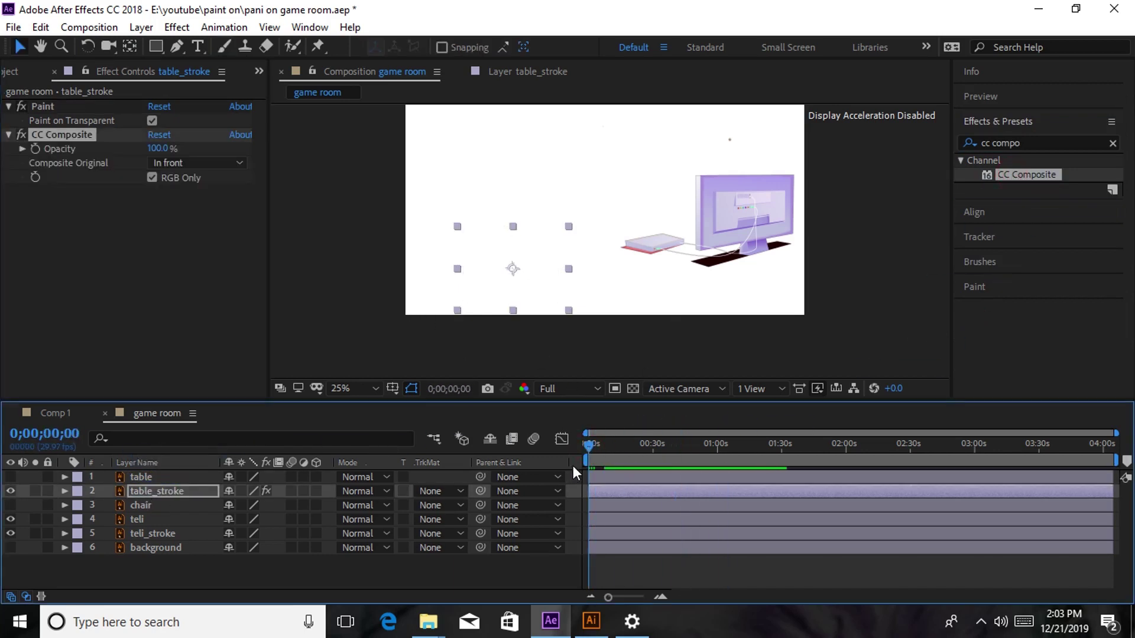
{"action": "key", "text": "space"}
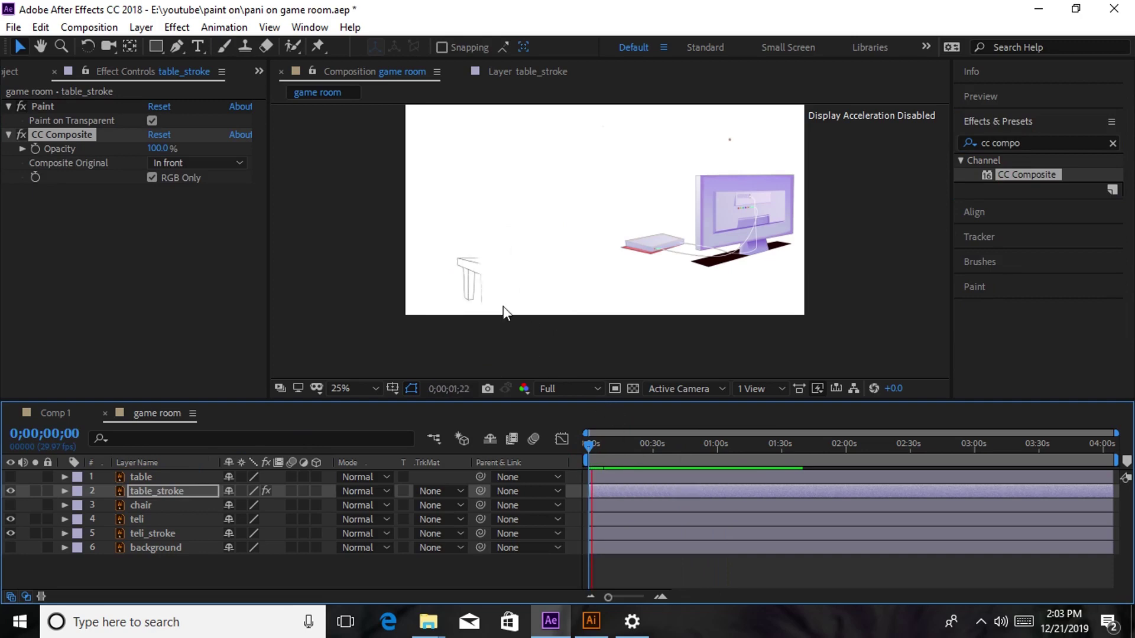
{"action": "key", "text": "space"}
- Expand the table_stroke layer's Paint effect down to the Stroke Options of Brush 1
{"action": "left_click", "coordinate": [65, 492]}
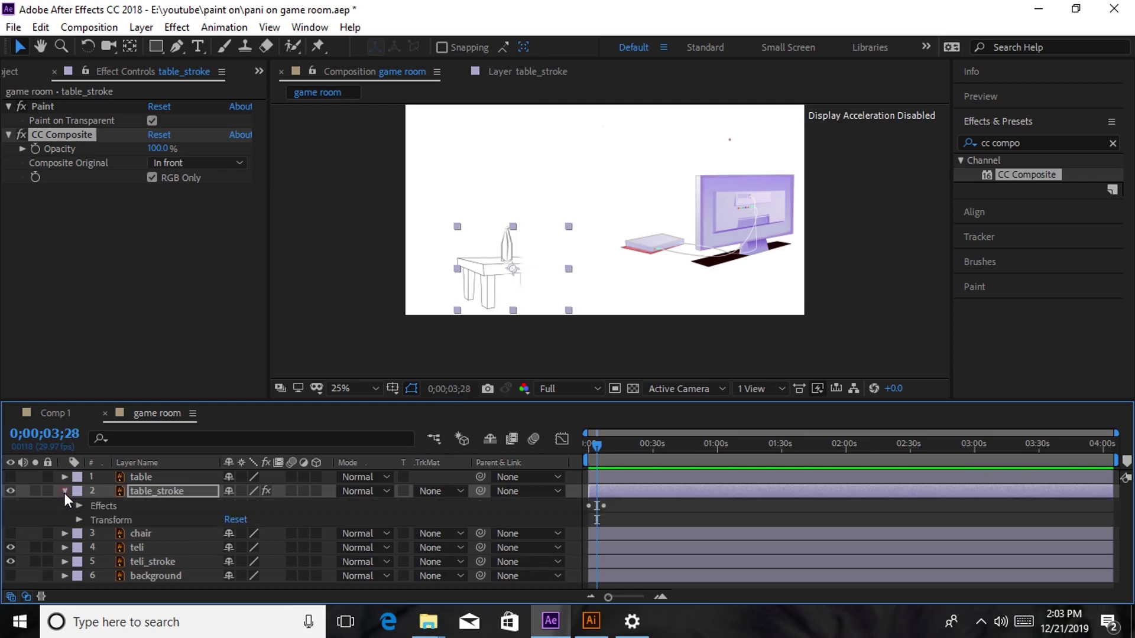
{"action": "left_click", "coordinate": [78, 506]}
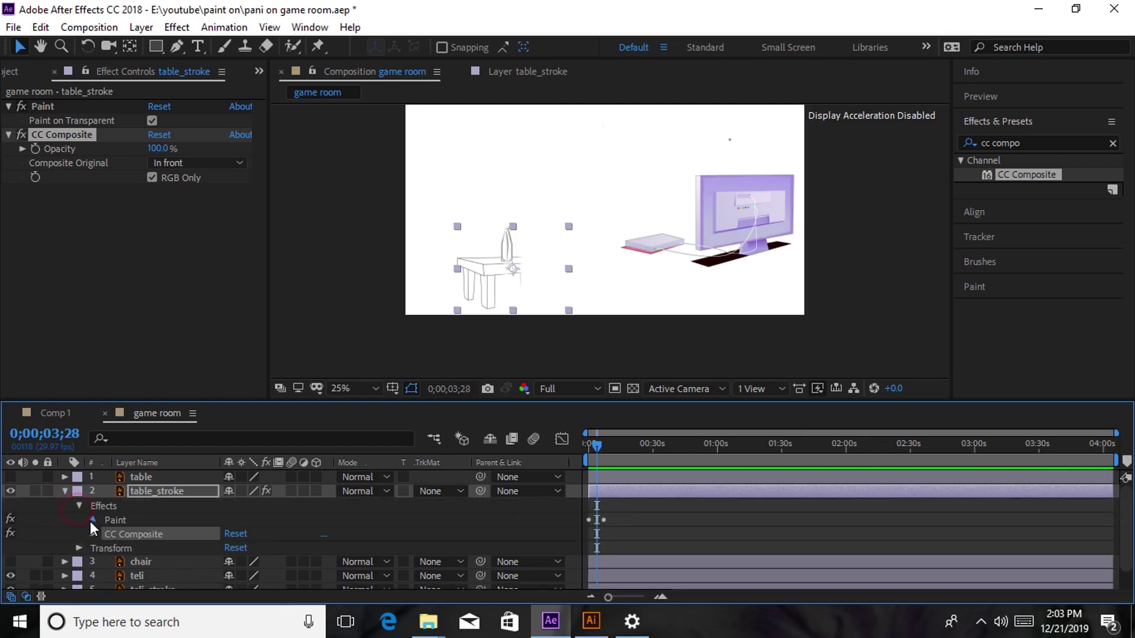
{"action": "left_click", "coordinate": [93, 521]}
{"action": "scroll", "coordinate": [140, 565], "scroll_direction": "down", "scroll_amount": 1}
{"action": "left_click", "coordinate": [95, 533]}
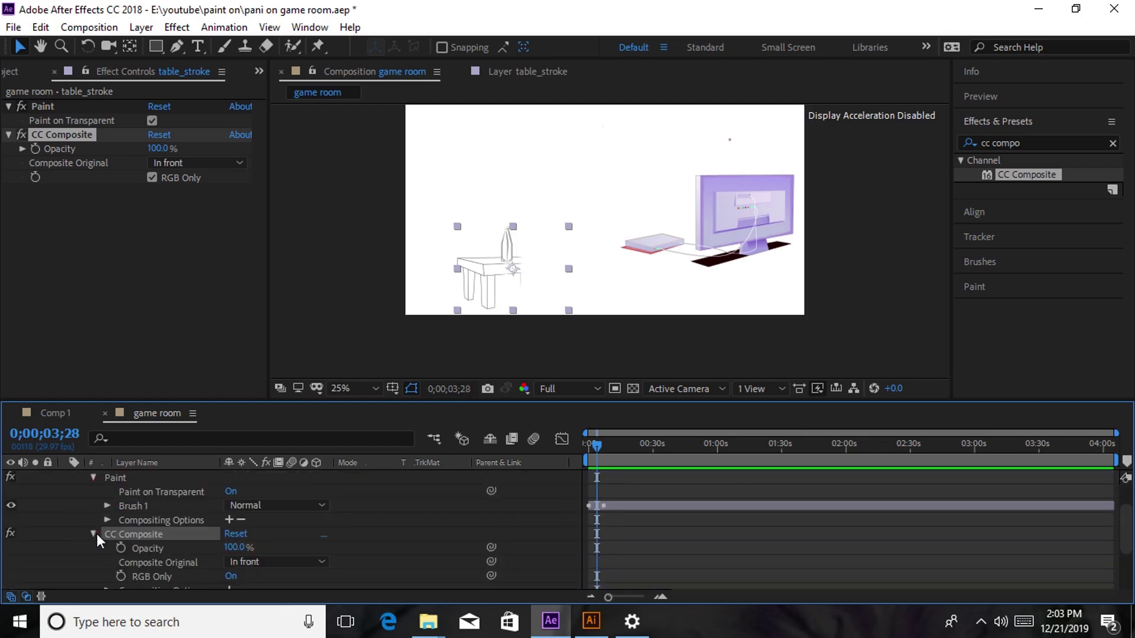
{"action": "scroll", "coordinate": [101, 521], "scroll_direction": "down", "scroll_amount": 1}
{"action": "left_click", "coordinate": [107, 498]}
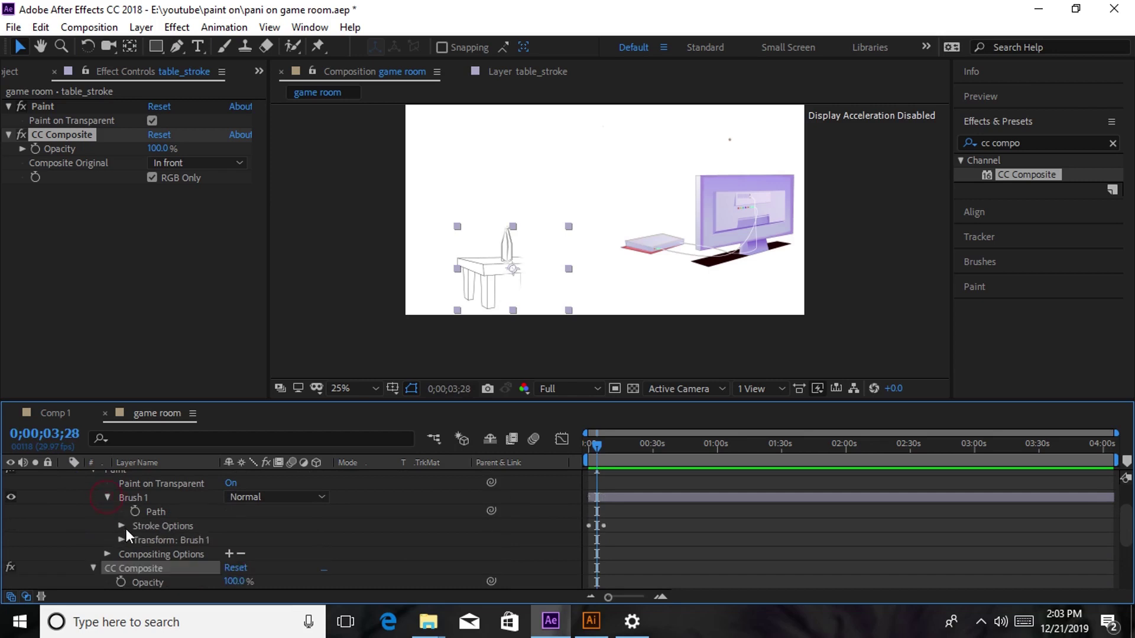
{"action": "left_click", "coordinate": [122, 525]}
{"action": "scroll", "coordinate": [142, 525], "scroll_direction": "down", "scroll_amount": 1}
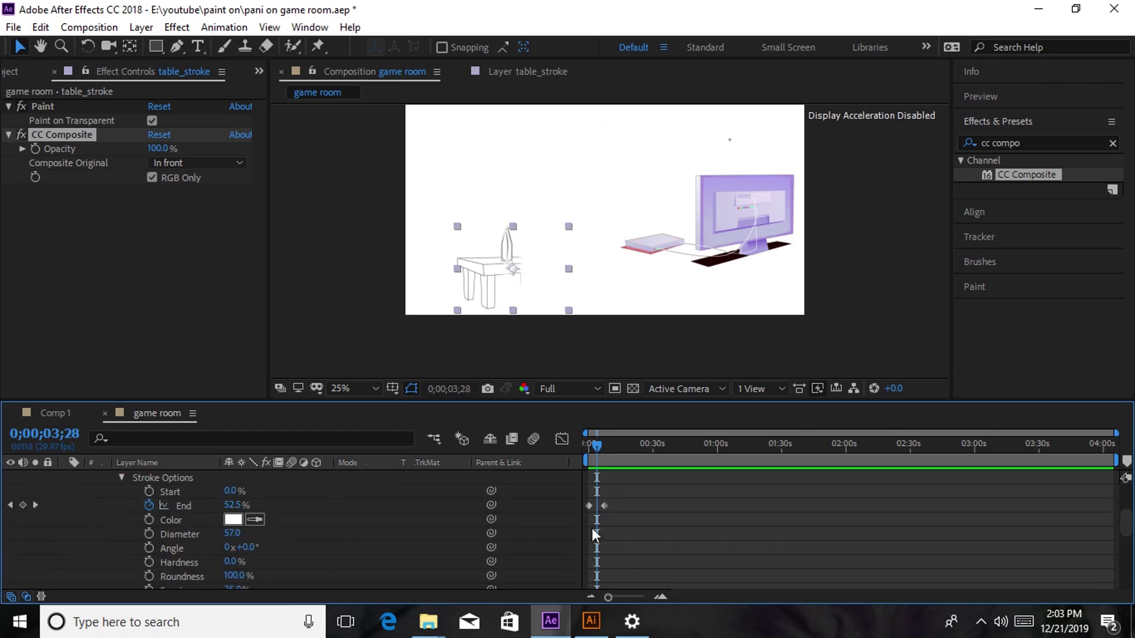
- Move Brush 1's 100% End keyframe earlier to just before 4 seconds and preview the faster reveal
{"action": "mouse_move", "coordinate": [606, 506]}
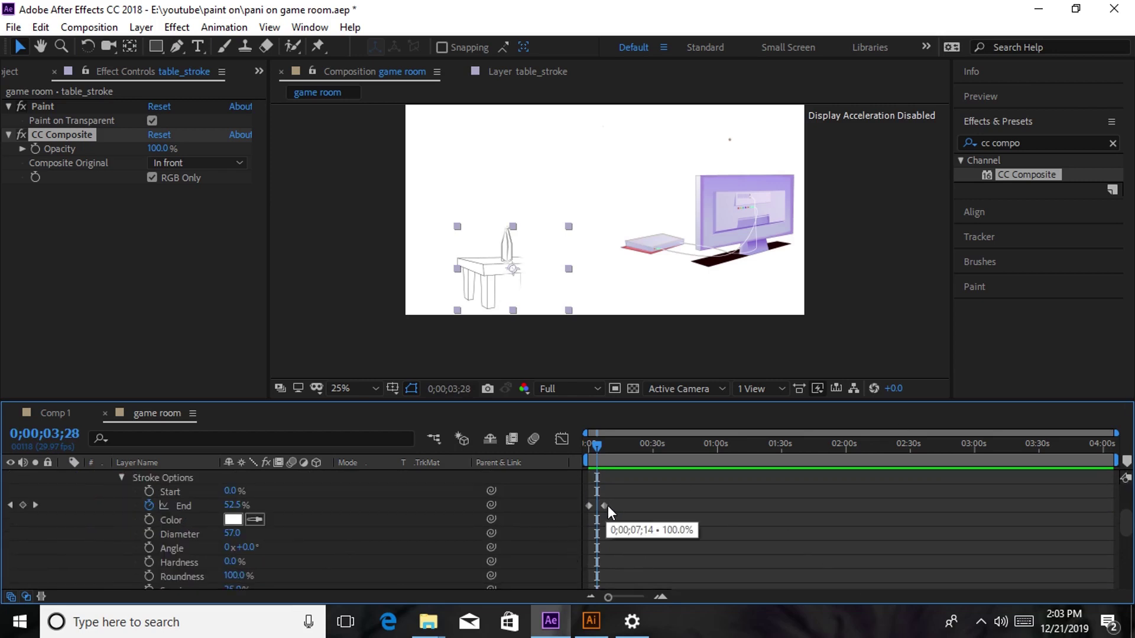
{"action": "left_click_drag", "start_coordinate": [606, 507], "coordinate": [597, 512]}
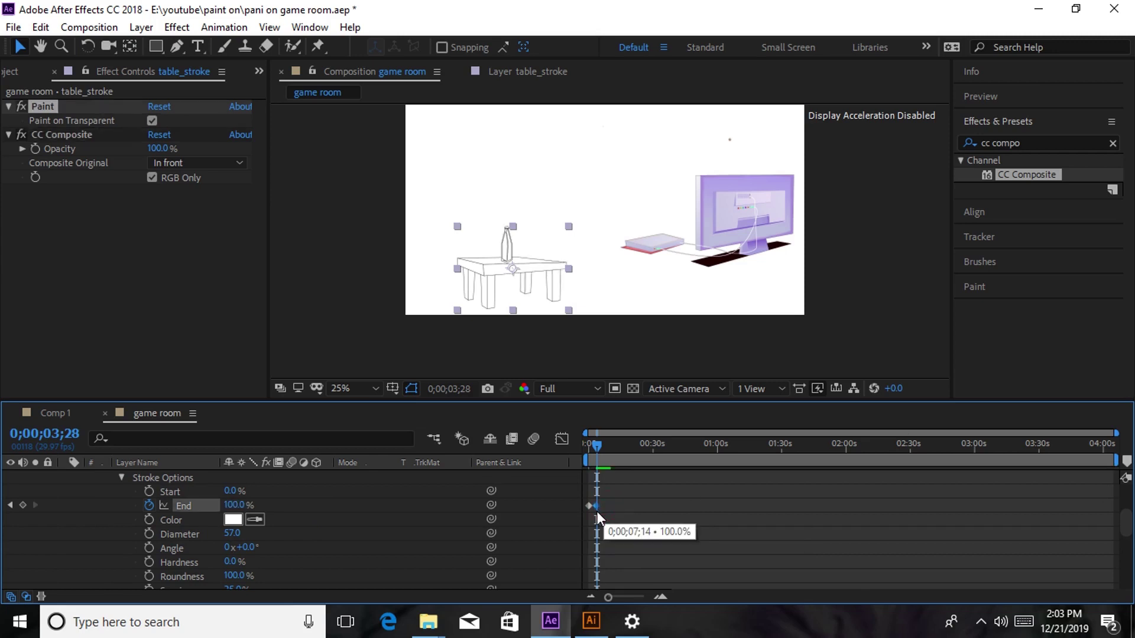
{"action": "left_click_drag", "start_coordinate": [596, 448], "coordinate": [570, 465]}
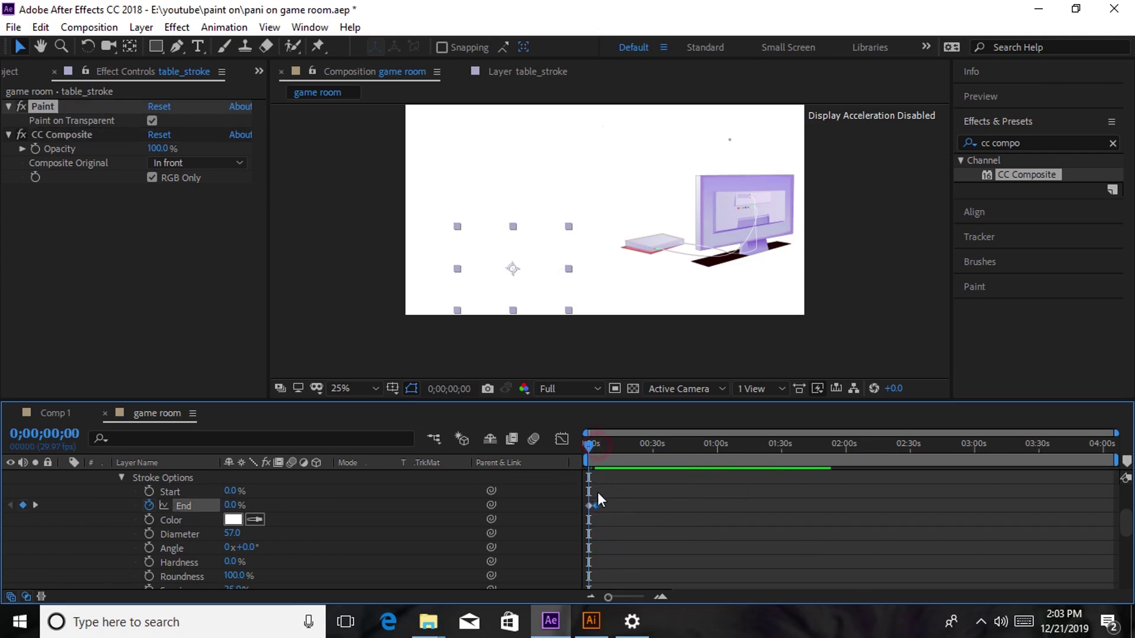
{"action": "key", "text": "space"}
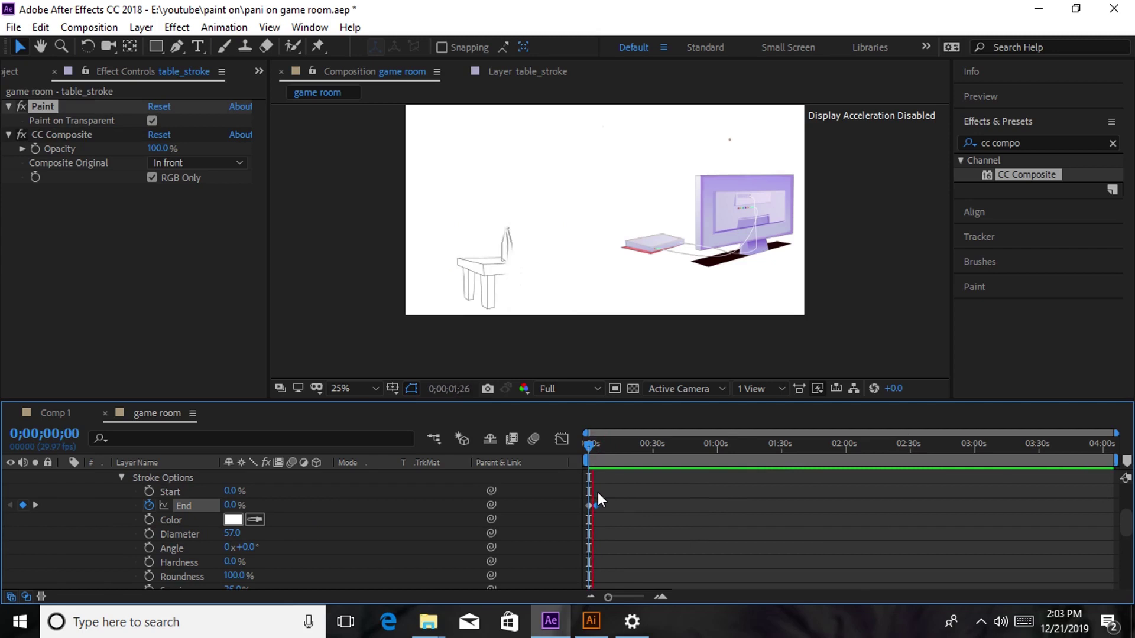
{"action": "key", "text": "space"}
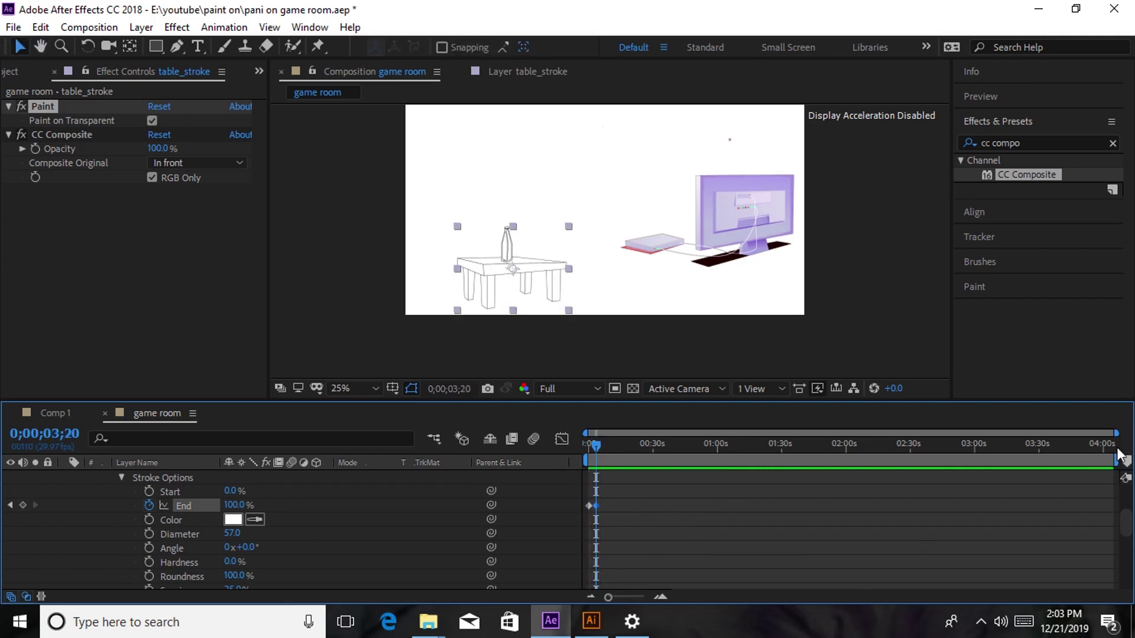
- Shorten the game room work area to end at about 14 seconds and preview the reveal from the start
{"action": "left_click_drag", "start_coordinate": [1117, 460], "coordinate": [621, 460]}
{"action": "left_click_drag", "start_coordinate": [1115, 434], "coordinate": [632, 435]}
{"action": "left_click_drag", "start_coordinate": [690, 455], "coordinate": [523, 487]}
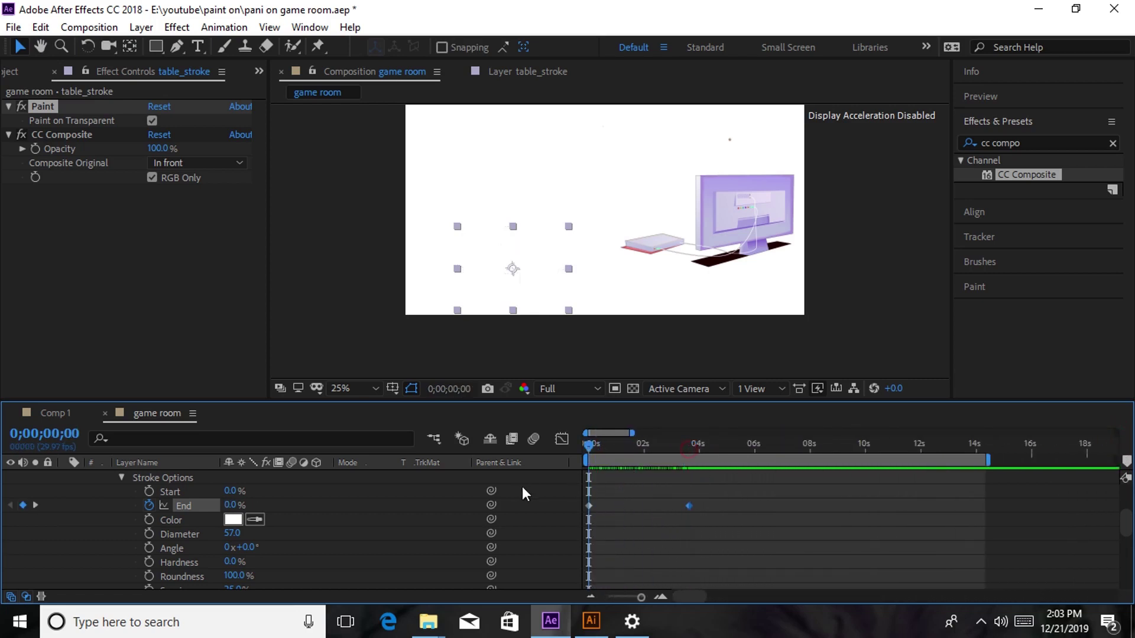
{"action": "key", "text": "space"}
{"action": "key", "text": "space"}
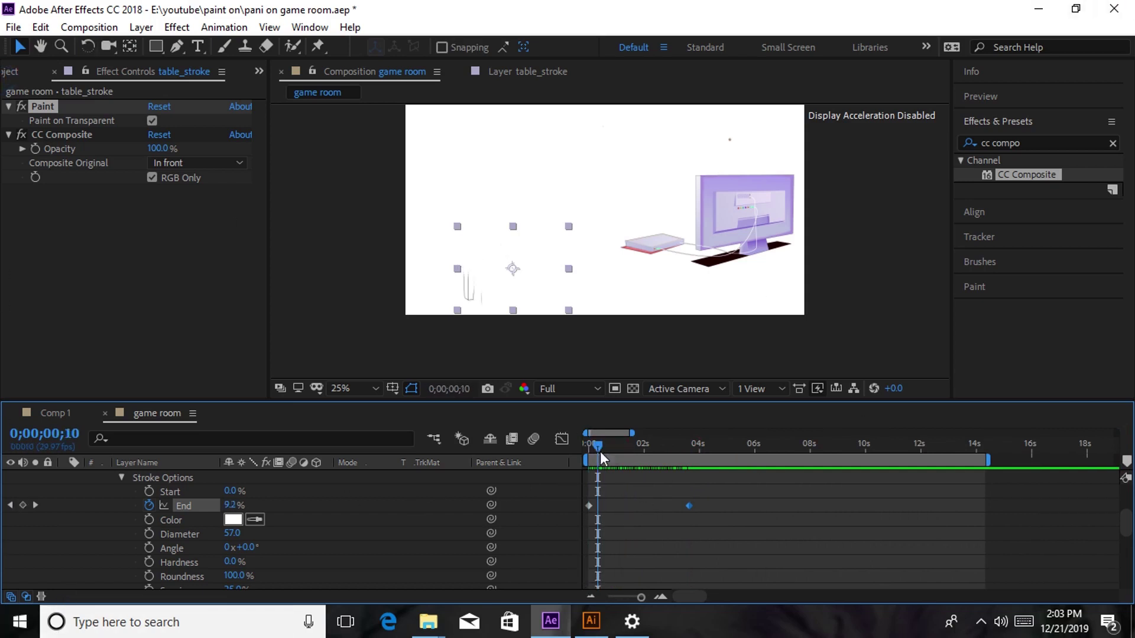
- Move Brush 1's 100% End keyframe to about 1 second and preview the table reveal from the beginning
{"action": "left_click_drag", "start_coordinate": [601, 452], "coordinate": [619, 449]}
{"action": "left_click_drag", "start_coordinate": [690, 506], "coordinate": [626, 509]}
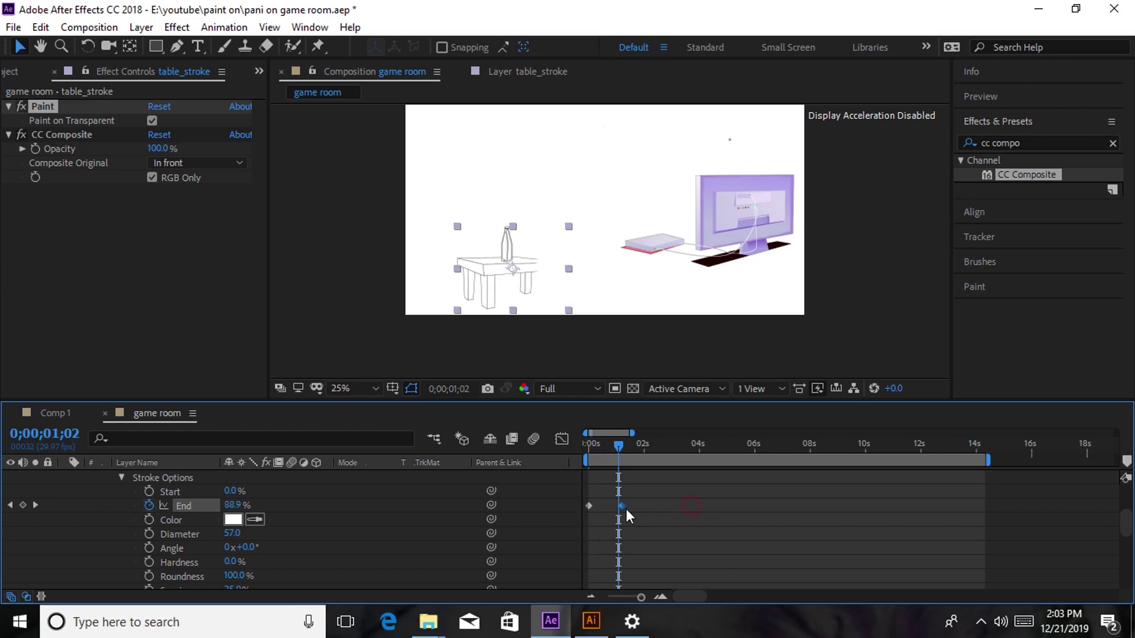
{"action": "key", "text": "space"}
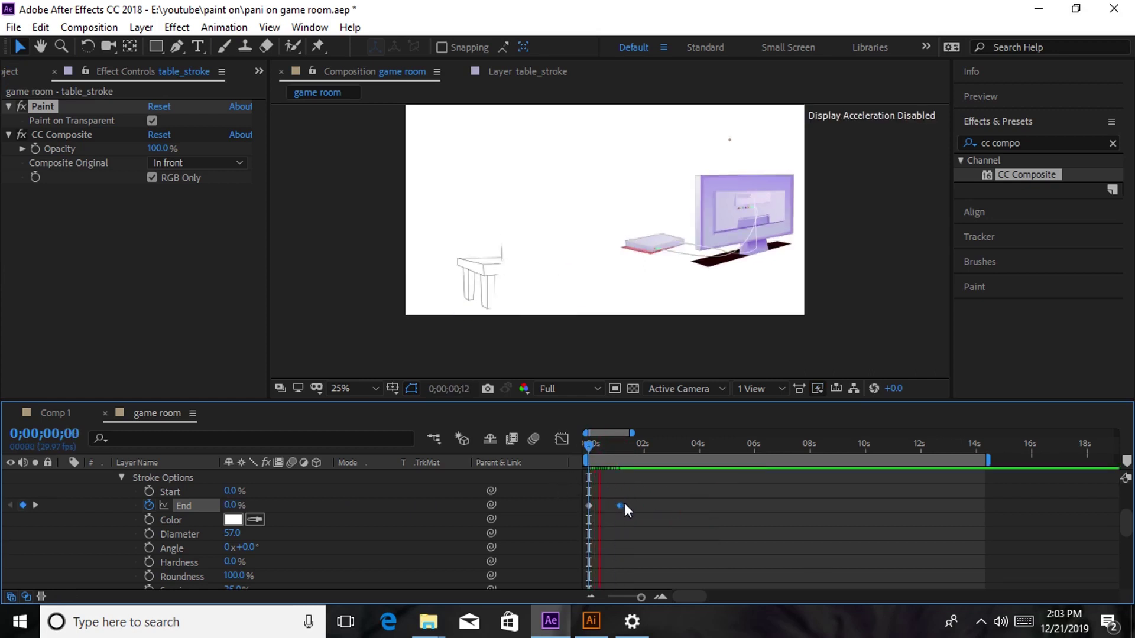
{"action": "left_click", "coordinate": [585, 446]}
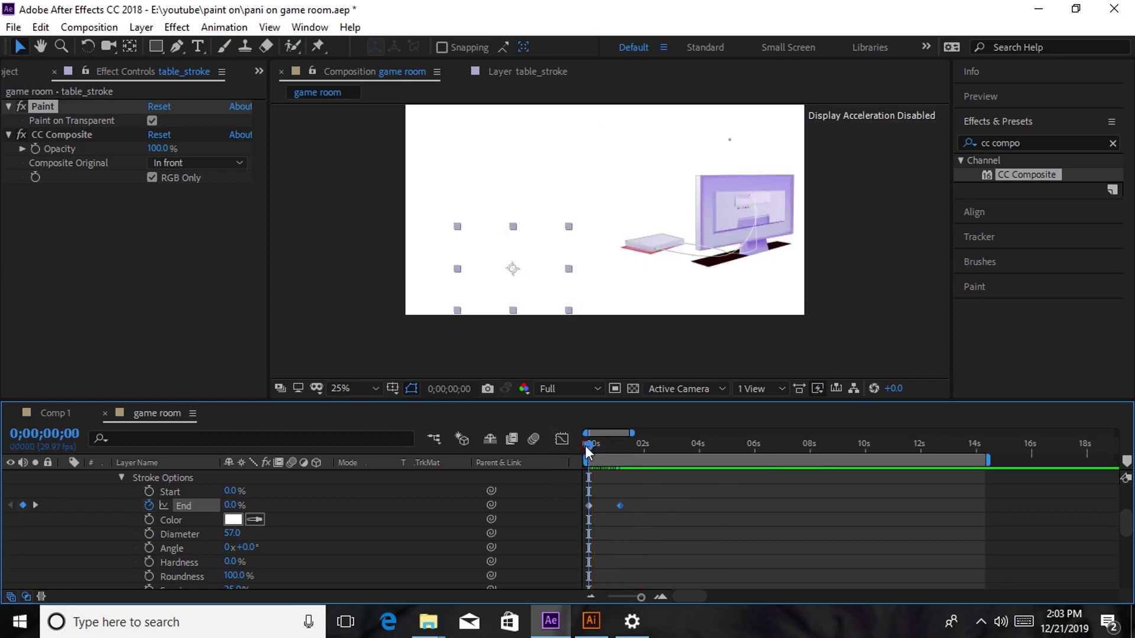
{"action": "key", "text": "space"}
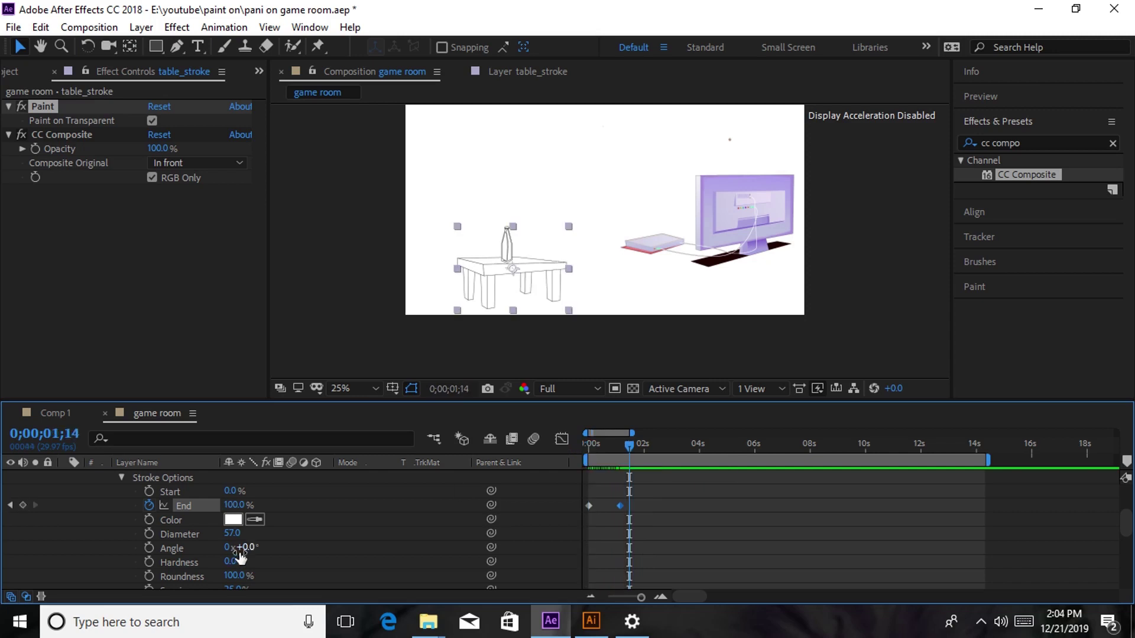
- Collapse the table_stroke layer and make the table layer visible with the playhead back at the start
{"action": "scroll", "coordinate": [240, 553], "scroll_direction": "up", "scroll_amount": 3}
{"action": "left_click", "coordinate": [65, 478]}
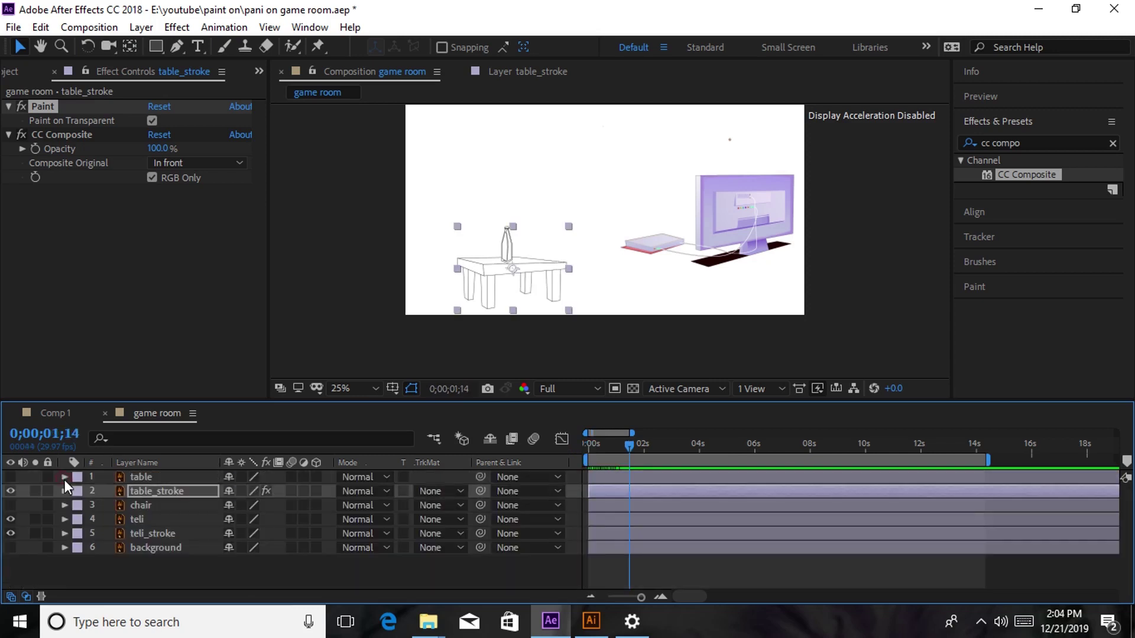
{"action": "left_click", "coordinate": [149, 477]}
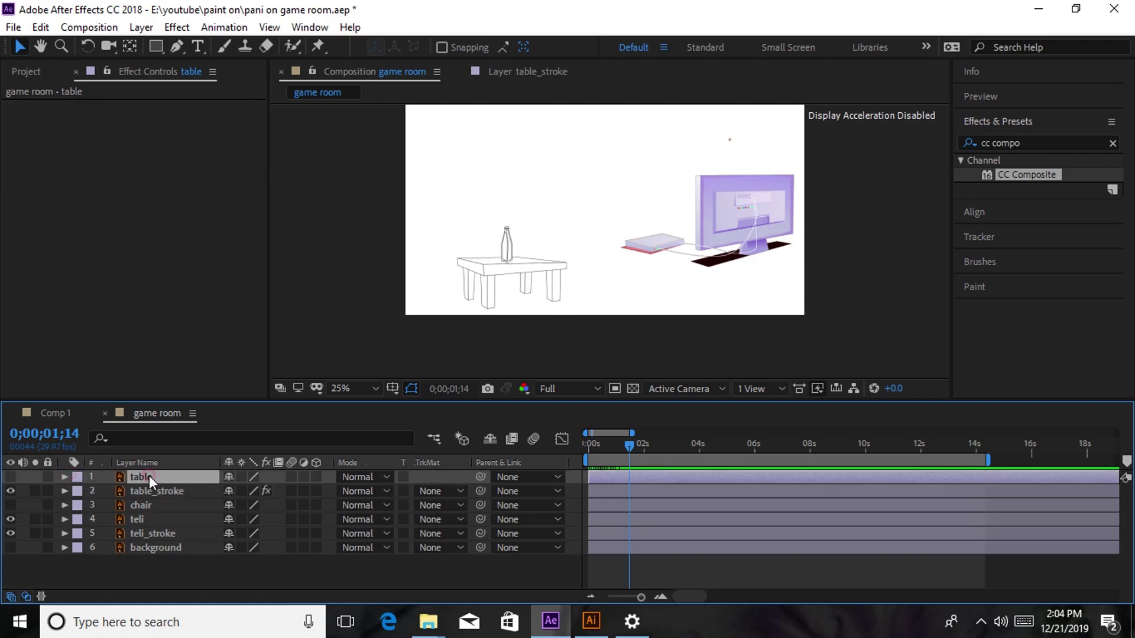
{"action": "left_click", "coordinate": [10, 488]}
{"action": "left_click_drag", "start_coordinate": [630, 446], "coordinate": [589, 446]}
{"action": "left_click", "coordinate": [10, 477]}
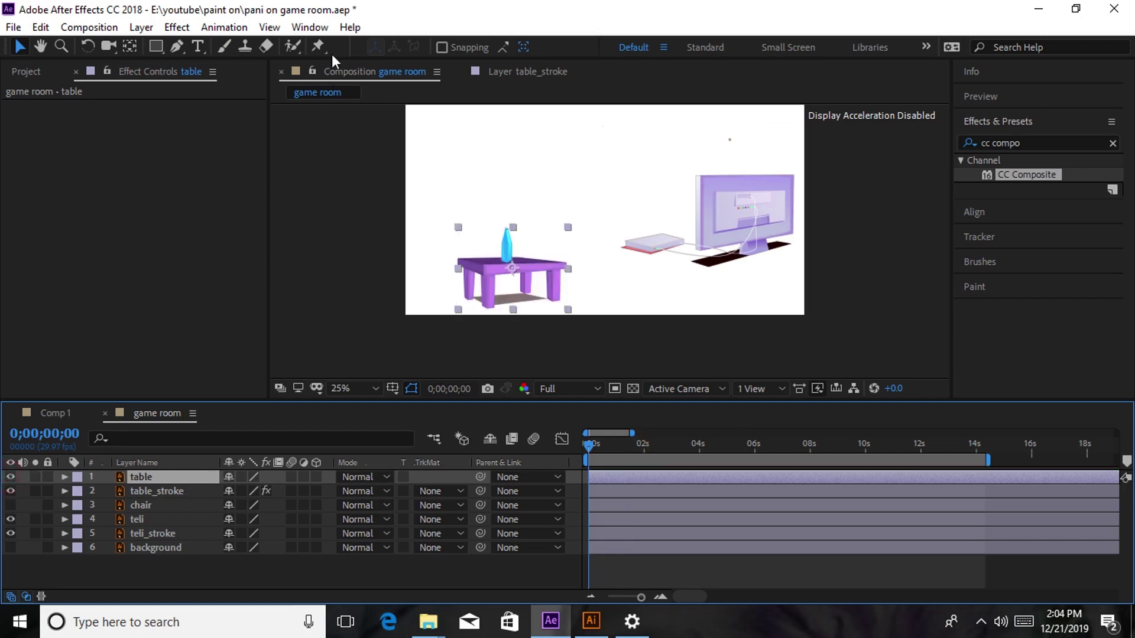
- Open the table layer for painting and cover the whole table and bottle with one Write On brush stroke, 57 in diameter
{"action": "left_click", "coordinate": [220, 47]}
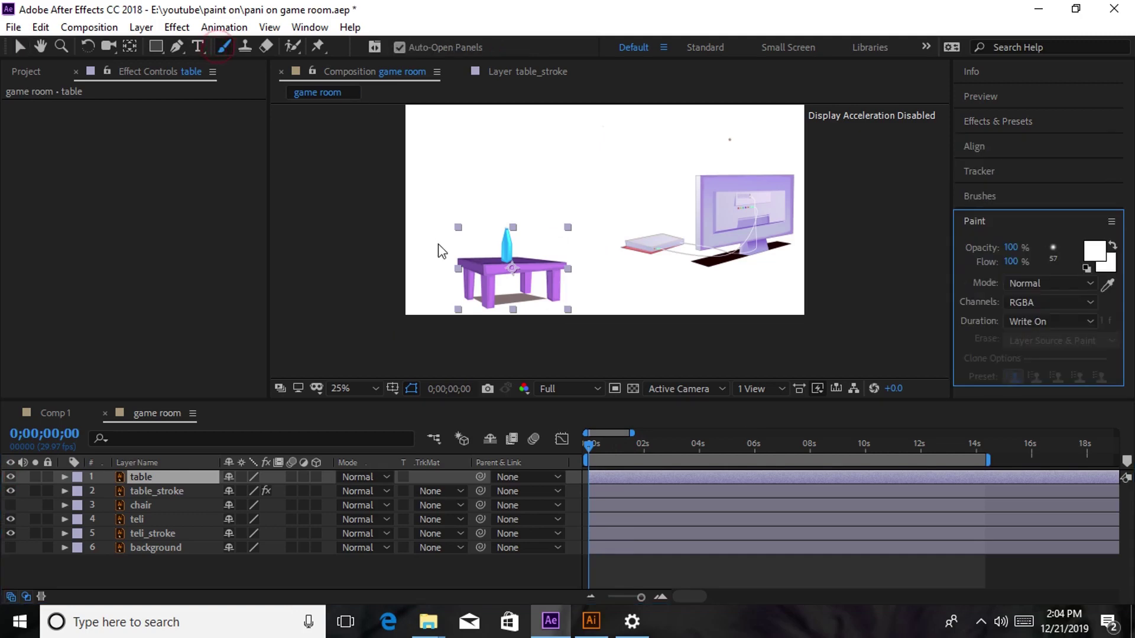
{"action": "double_click", "coordinate": [524, 286]}
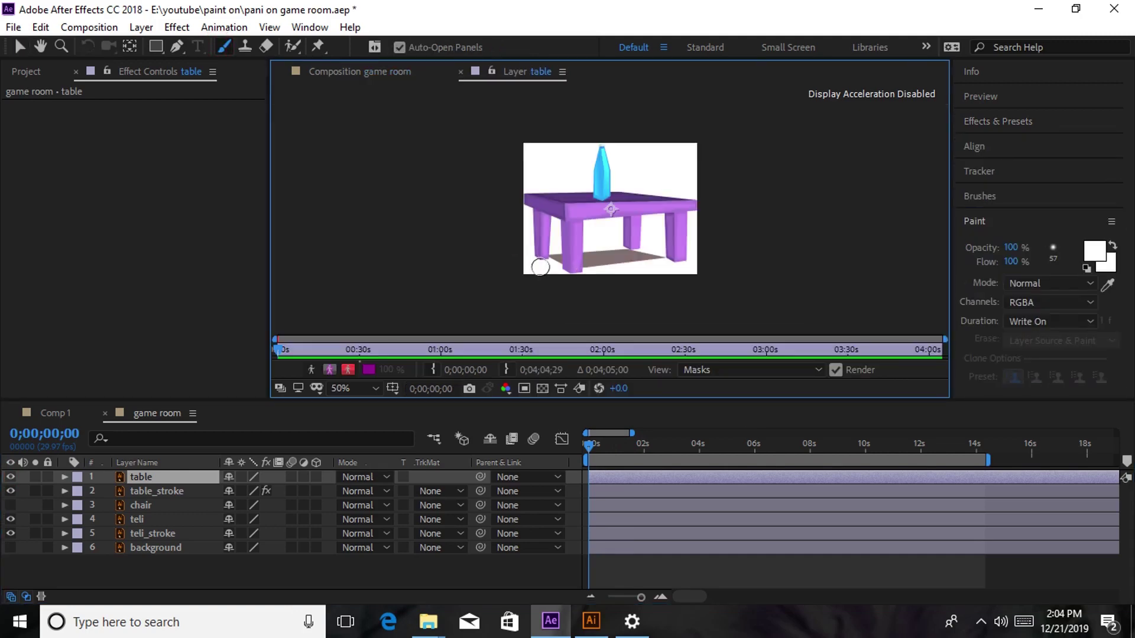
{"action": "mouse_move", "coordinate": [538, 266]}
{"action": "left_mouse_down"}
{"action": "mouse_move", "coordinate": [540, 202]}
{"action": "mouse_move", "coordinate": [547, 230]}
{"action": "mouse_move", "coordinate": [528, 264]}
{"action": "mouse_move", "coordinate": [522, 249]}
{"action": "mouse_move", "coordinate": [571, 278]}
{"action": "mouse_move", "coordinate": [574, 154]}
{"action": "mouse_move", "coordinate": [599, 266]}
{"action": "mouse_move", "coordinate": [558, 299]}
{"action": "mouse_move", "coordinate": [604, 332]}
{"action": "mouse_move", "coordinate": [661, 260]}
{"action": "mouse_move", "coordinate": [695, 260]}
{"action": "mouse_move", "coordinate": [677, 253]}
{"action": "mouse_move", "coordinate": [749, 233]}
{"action": "mouse_move", "coordinate": [692, 207]}
{"action": "mouse_move", "coordinate": [692, 246]}
{"action": "mouse_move", "coordinate": [690, 232]}
{"action": "mouse_move", "coordinate": [736, 202]}
{"action": "mouse_move", "coordinate": [612, 218]}
{"action": "mouse_move", "coordinate": [742, 227]}
{"action": "mouse_move", "coordinate": [543, 219]}
{"action": "mouse_move", "coordinate": [555, 185]}
{"action": "mouse_move", "coordinate": [535, 197]}
{"action": "mouse_move", "coordinate": [678, 174]}
{"action": "mouse_move", "coordinate": [650, 157]}
{"action": "mouse_move", "coordinate": [549, 145]}
{"action": "left_mouse_up"}
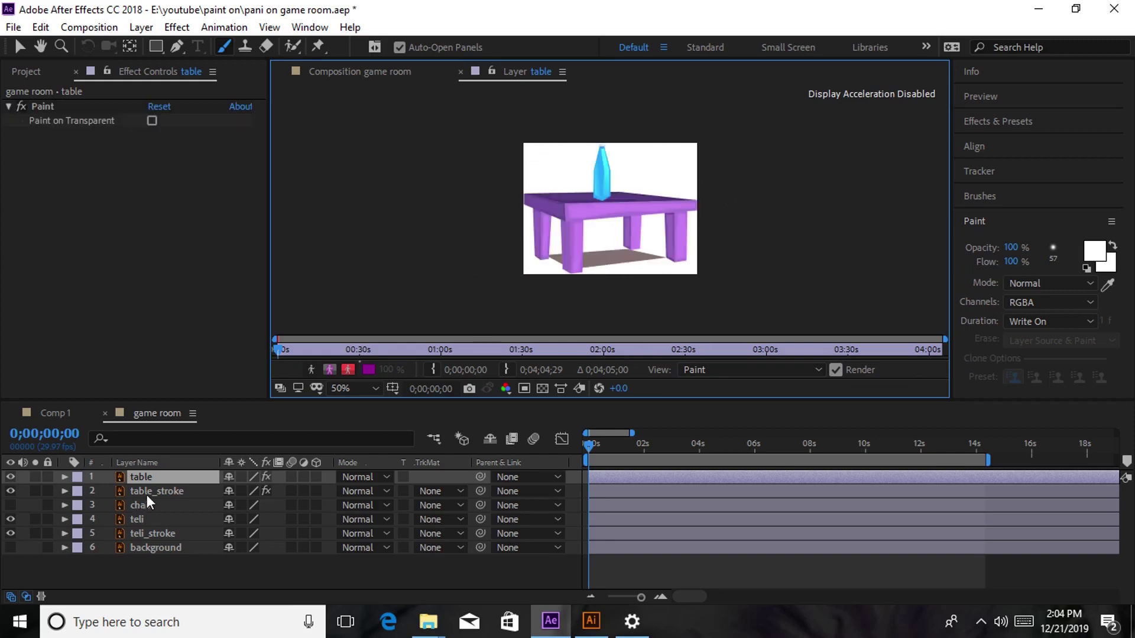
- Apply CC Composite to the table layer, enable Paint on Transparent, and scrub through the colour reveal
{"action": "left_click", "coordinate": [991, 118]}
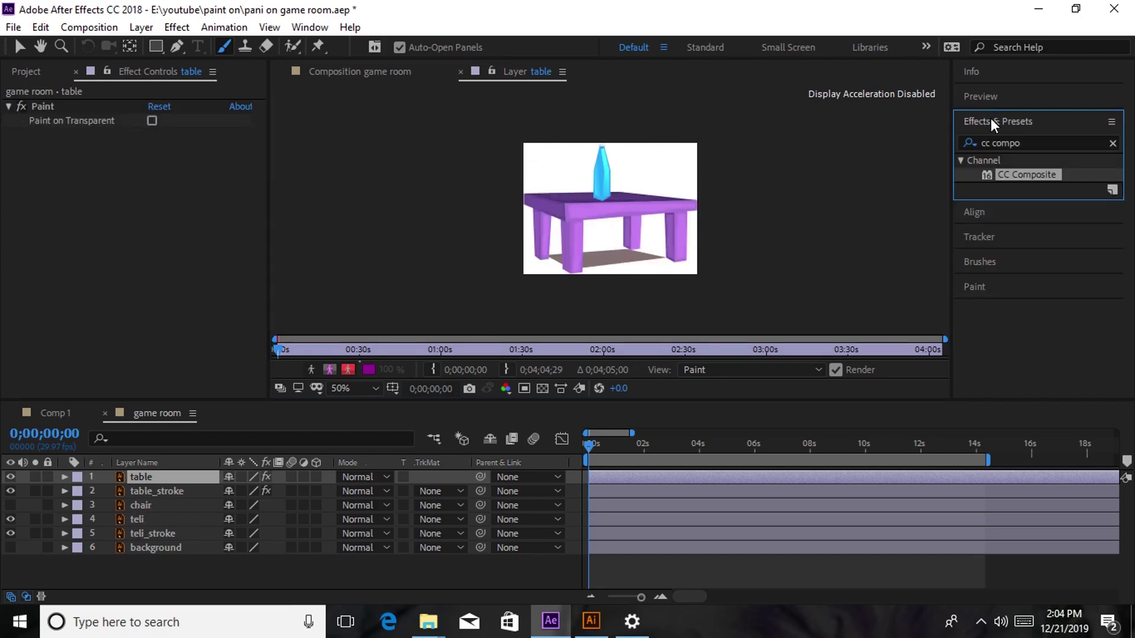
{"action": "left_click_drag", "start_coordinate": [1026, 175], "coordinate": [147, 480]}
{"action": "key", "text": "v"}
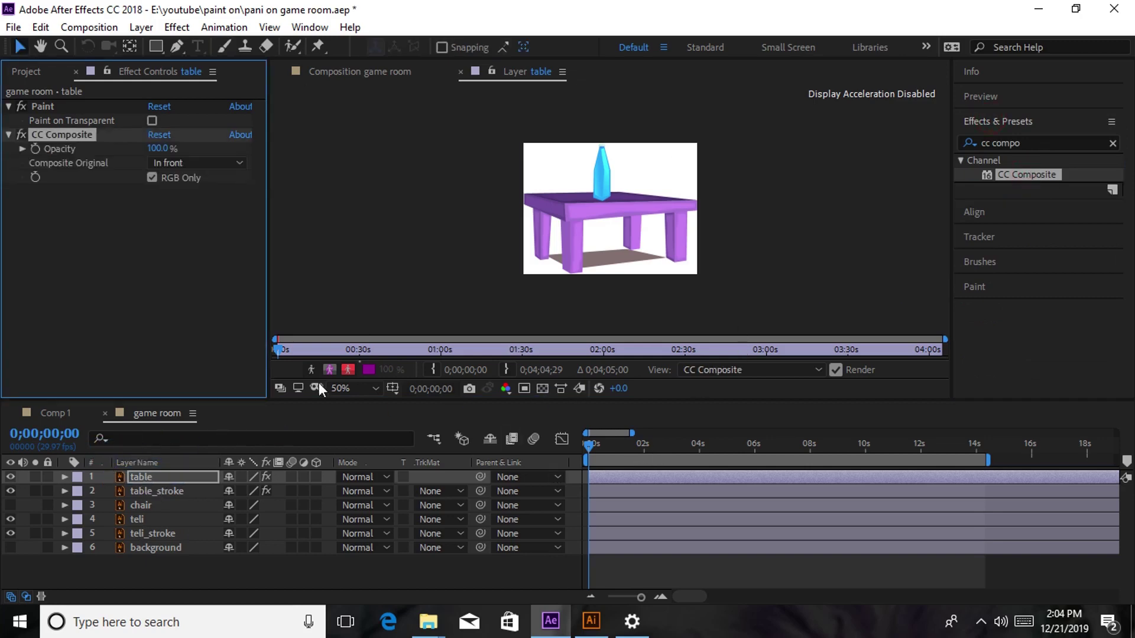
{"action": "left_click", "coordinate": [344, 71]}
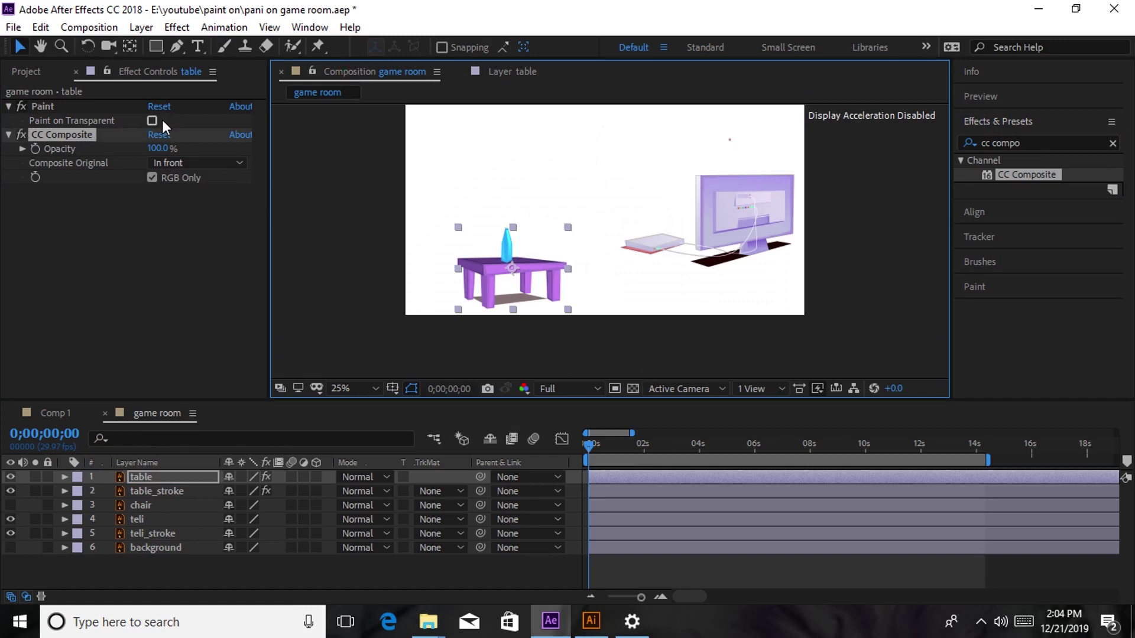
{"action": "left_click", "coordinate": [153, 121]}
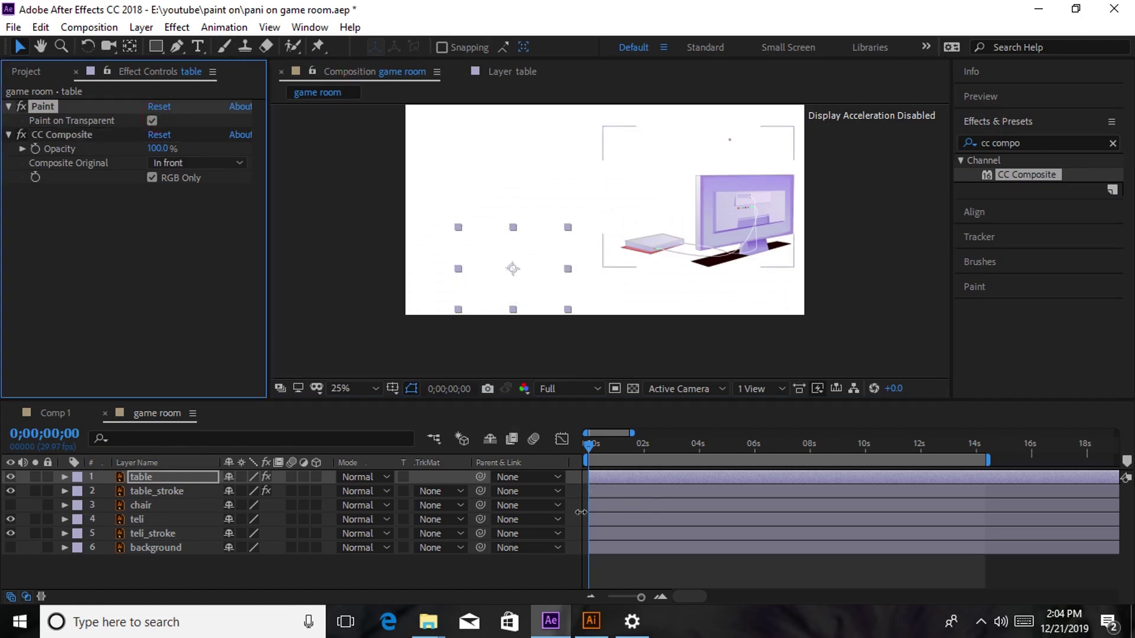
{"action": "left_click", "coordinate": [596, 447]}
{"action": "mouse_move", "coordinate": [600, 448]}
{"action": "left_mouse_down"}
{"action": "mouse_move", "coordinate": [690, 474]}
{"action": "mouse_move", "coordinate": [597, 489]}
{"action": "mouse_move", "coordinate": [747, 508]}
{"action": "left_mouse_up"}
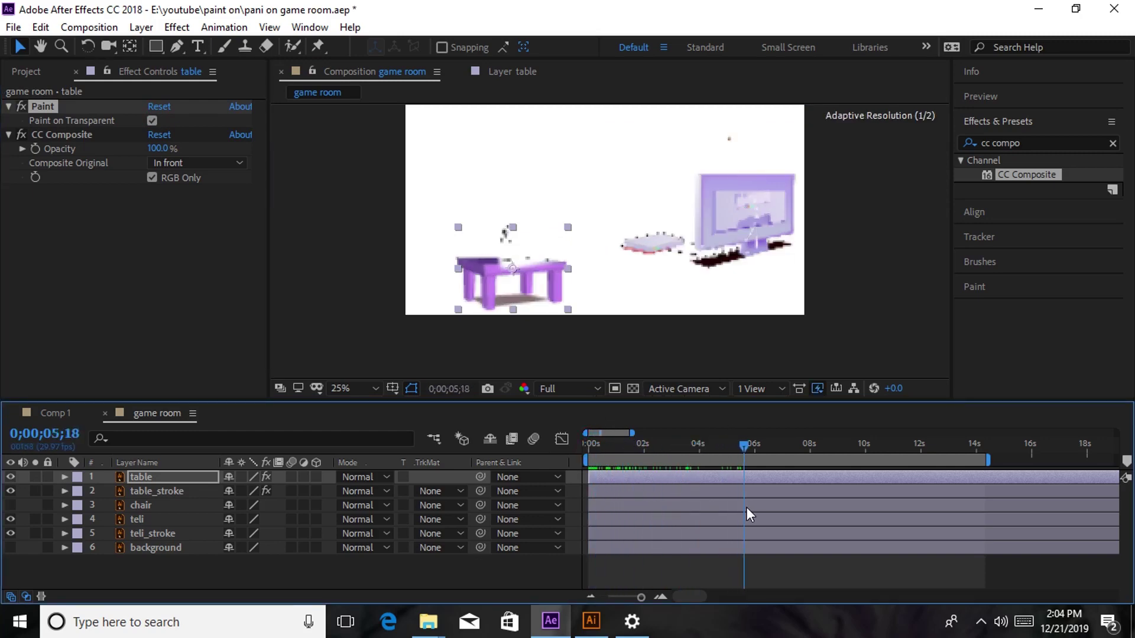
- Shift the table layer to start at table_stroke's 100% End keyframe, at 0;00;01;04
{"action": "left_click", "coordinate": [64, 492]}
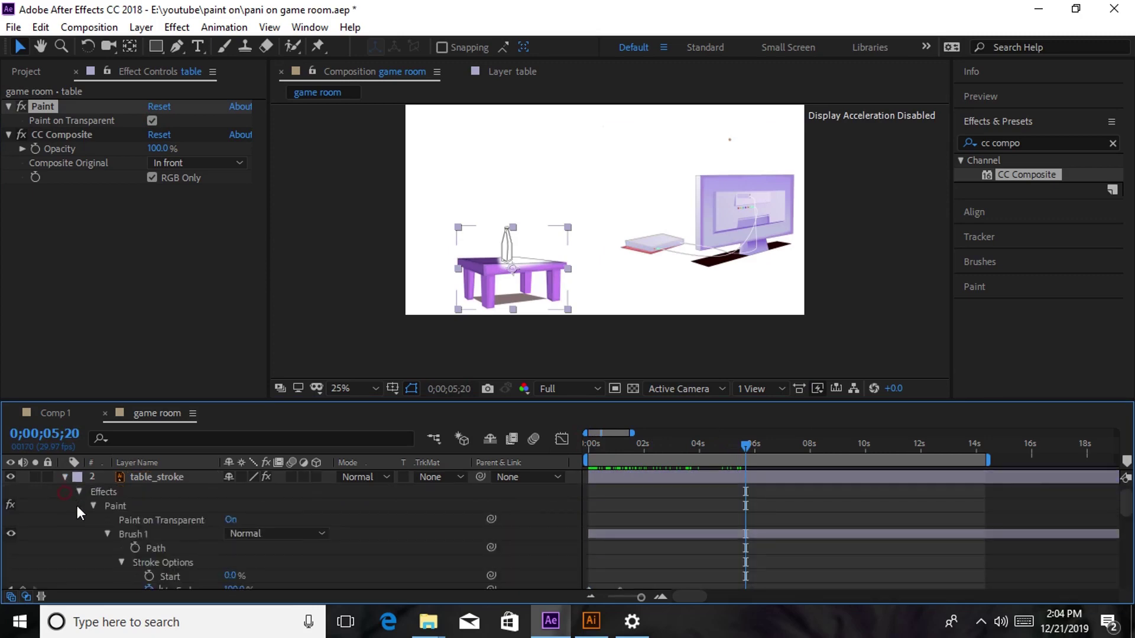
{"action": "scroll", "coordinate": [97, 485], "scroll_direction": "up", "scroll_amount": 1}
{"action": "left_click", "coordinate": [64, 477]}
{"action": "key", "text": "j"}
{"action": "scroll", "coordinate": [655, 561], "scroll_direction": "down", "scroll_amount": 2}
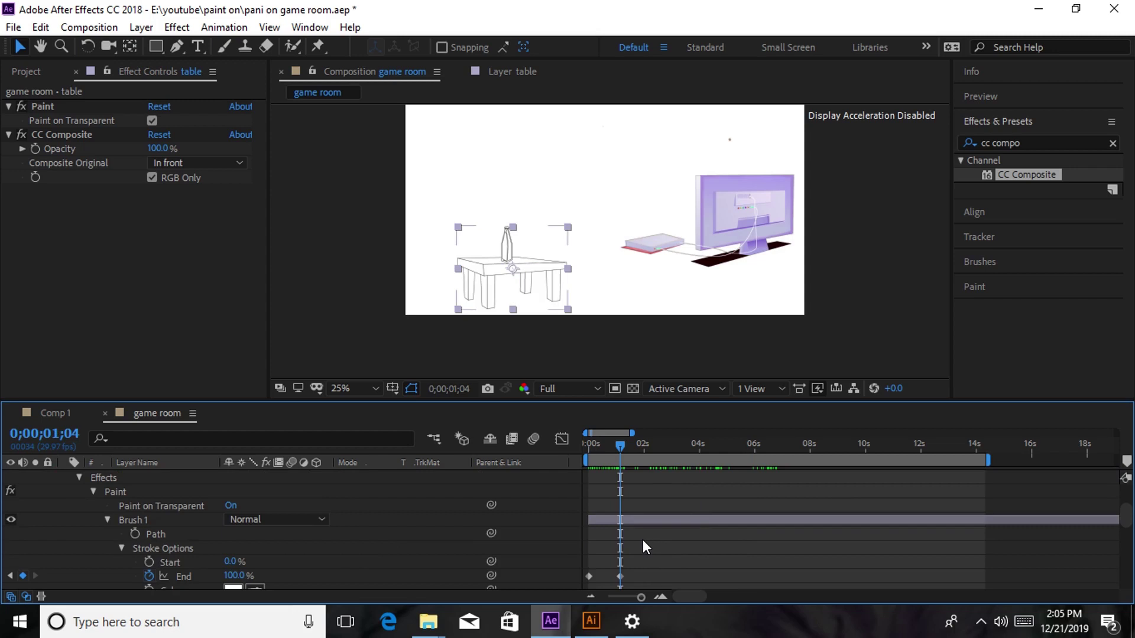
{"action": "scroll", "coordinate": [643, 538], "scroll_direction": "up", "scroll_amount": 3}
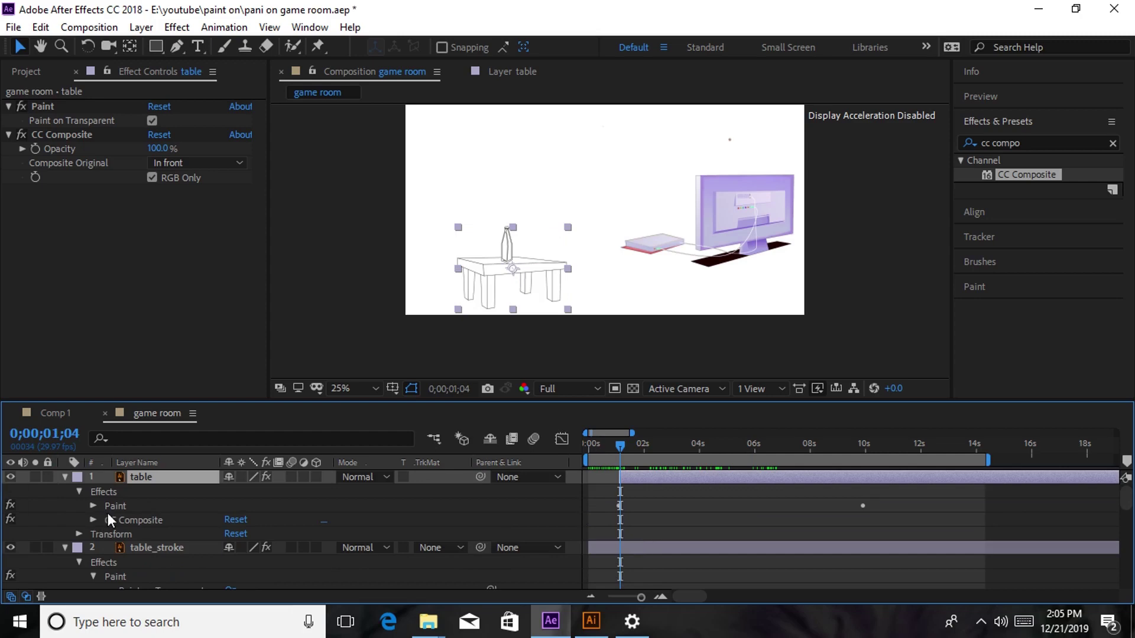
- Expand the table layer's Brush 1 Stroke Options and move the final End keyframe to about 2 seconds
{"action": "left_click", "coordinate": [94, 506]}
{"action": "left_click", "coordinate": [107, 535]}
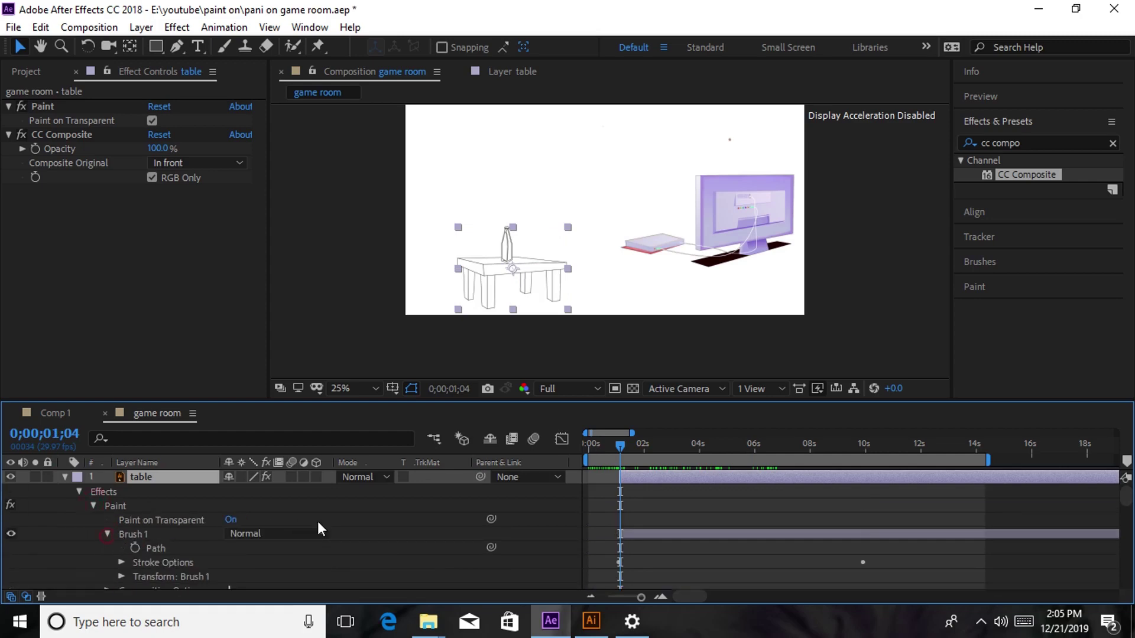
{"action": "left_click", "coordinate": [122, 563]}
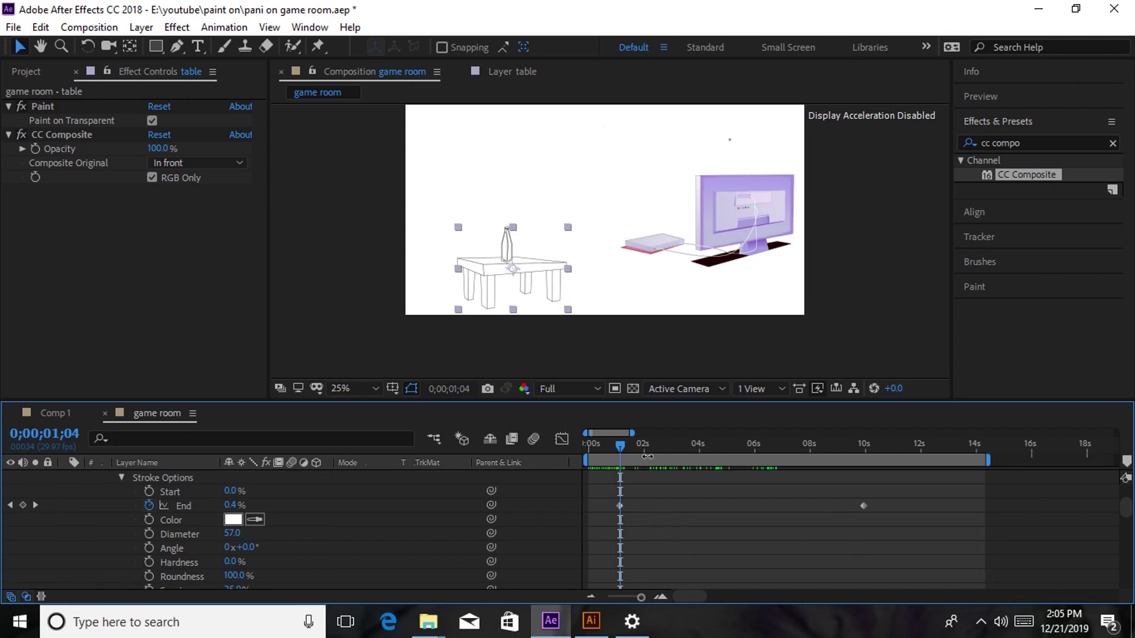
{"action": "left_click_drag", "start_coordinate": [864, 505], "coordinate": [651, 530]}
{"action": "scroll", "coordinate": [697, 516], "scroll_direction": "up", "scroll_amount": 5}
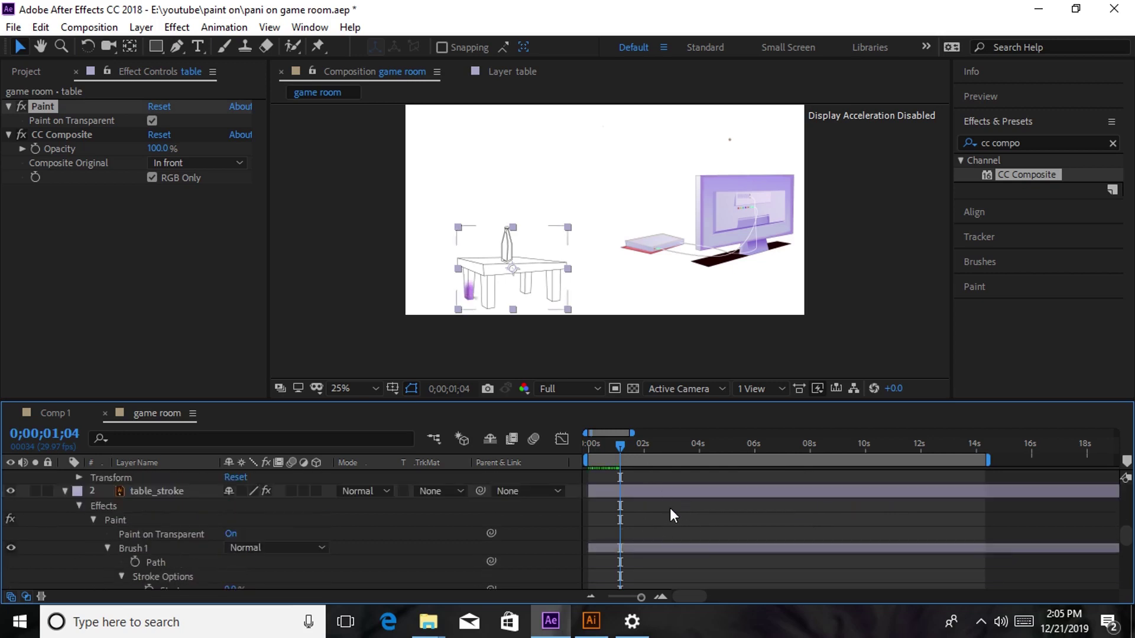
- Select and compare the End keyframes of Brush 1 on the table and table_stroke layers
{"action": "scroll", "coordinate": [669, 507], "scroll_direction": "down", "scroll_amount": 2}
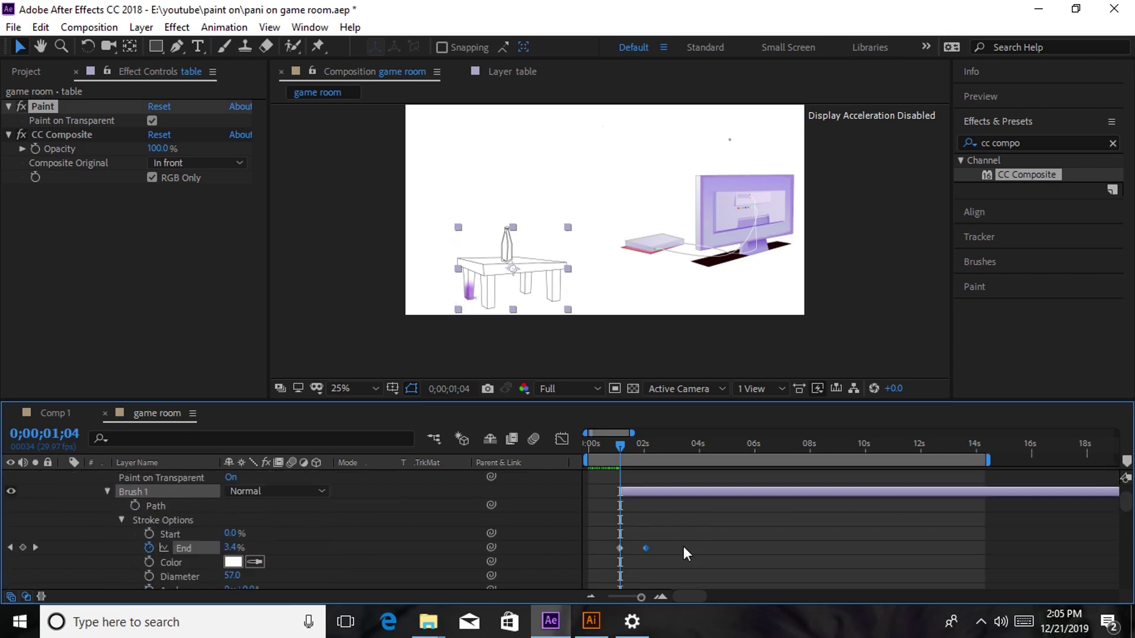
{"action": "left_click_drag", "start_coordinate": [665, 533], "coordinate": [570, 567]}
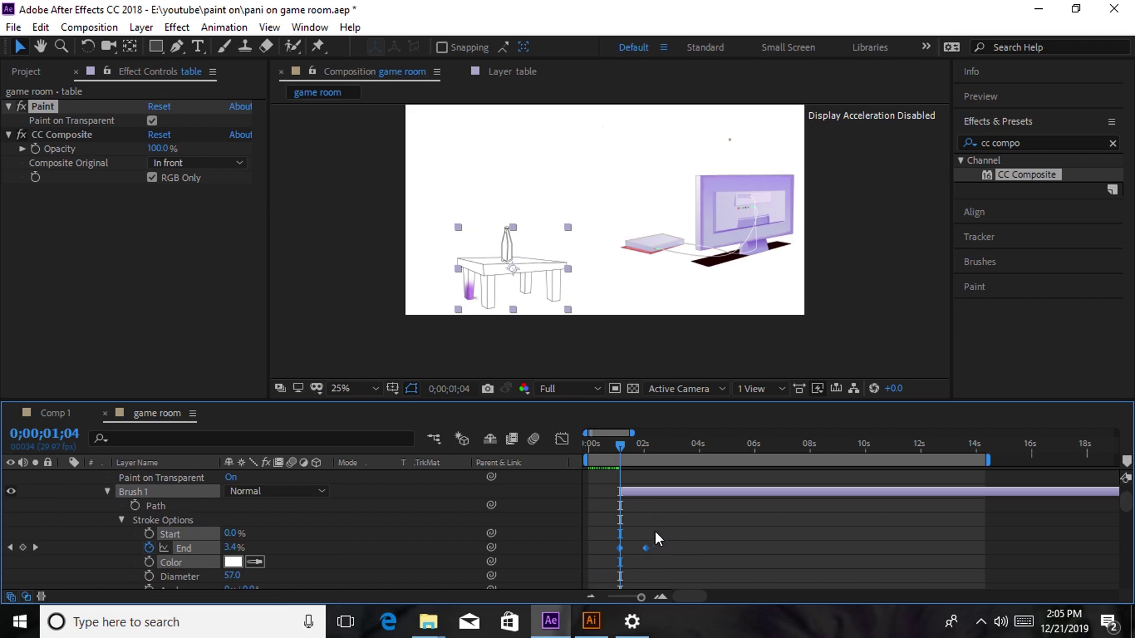
{"action": "scroll", "coordinate": [669, 577], "scroll_direction": "down", "scroll_amount": 8}
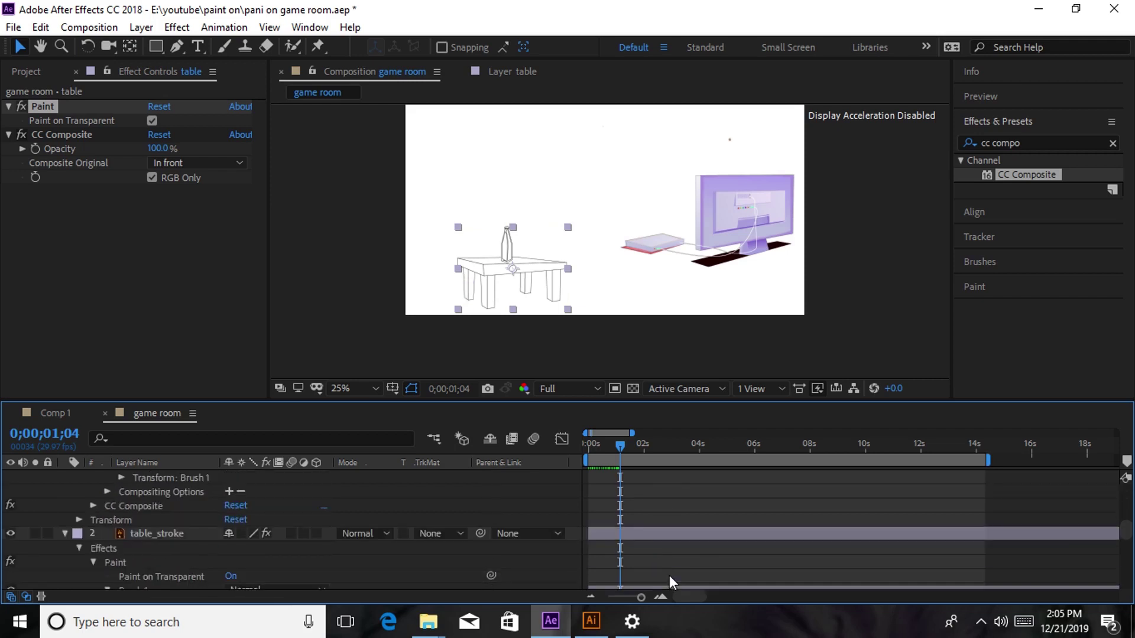
{"action": "key", "text": "ctrl+z"}
{"action": "left_click_drag", "start_coordinate": [647, 501], "coordinate": [510, 585]}
{"action": "scroll", "coordinate": [592, 544], "scroll_direction": "up", "scroll_amount": 3}
- Preview the table's outline and colour reveal several times from the start of the composition
{"action": "left_click_drag", "start_coordinate": [621, 442], "coordinate": [561, 474]}
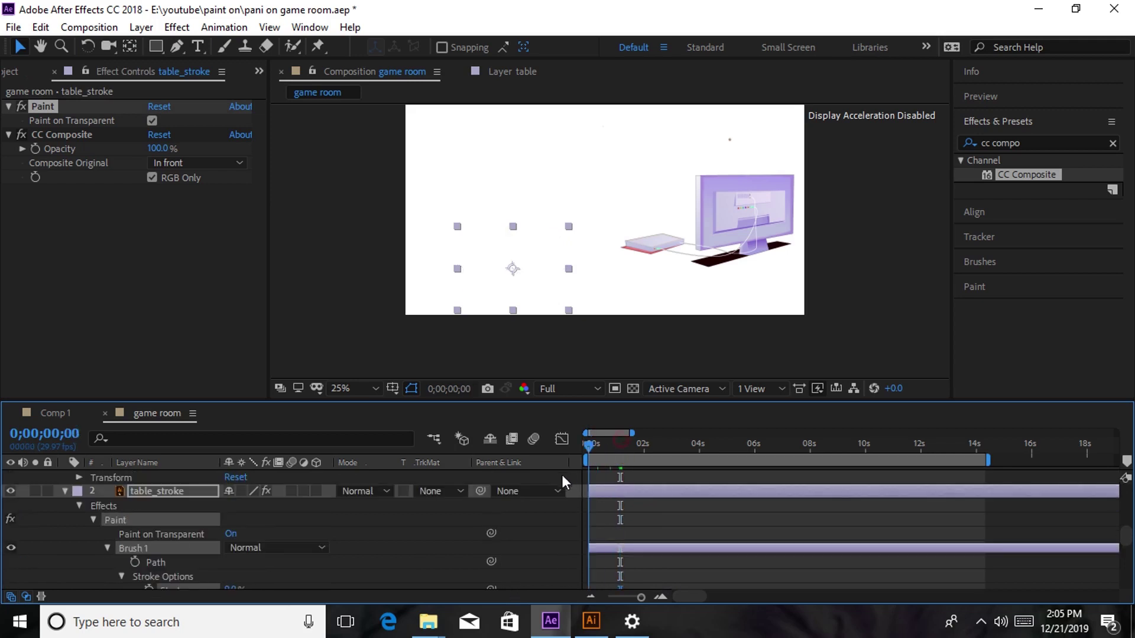
{"action": "key", "text": "space"}
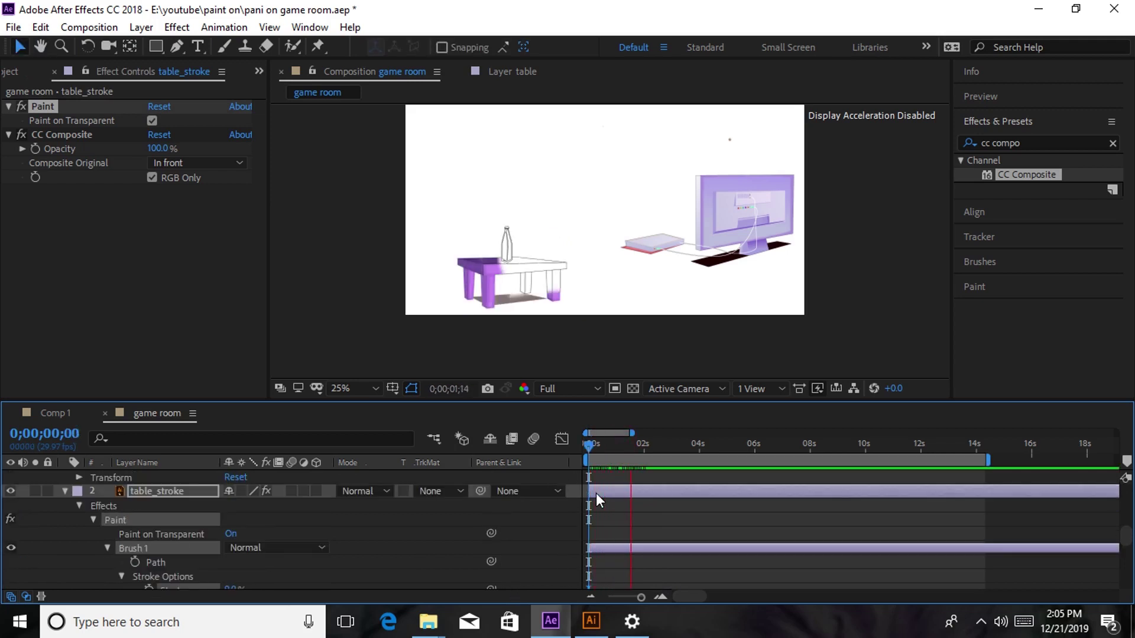
{"action": "left_click", "coordinate": [590, 441]}
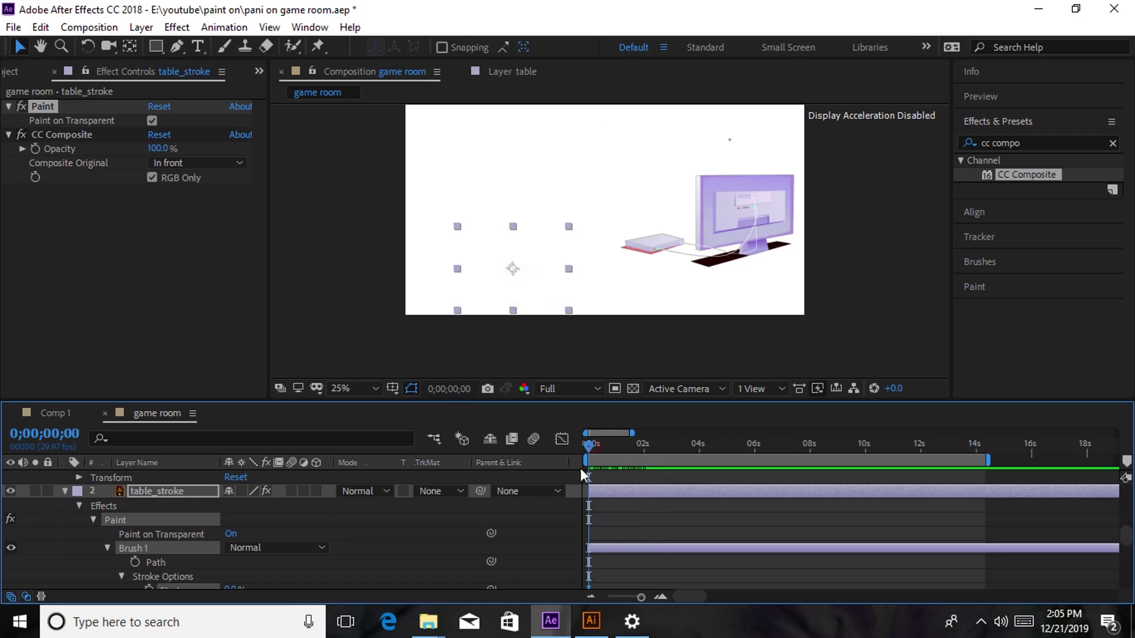
{"action": "key", "text": "space"}
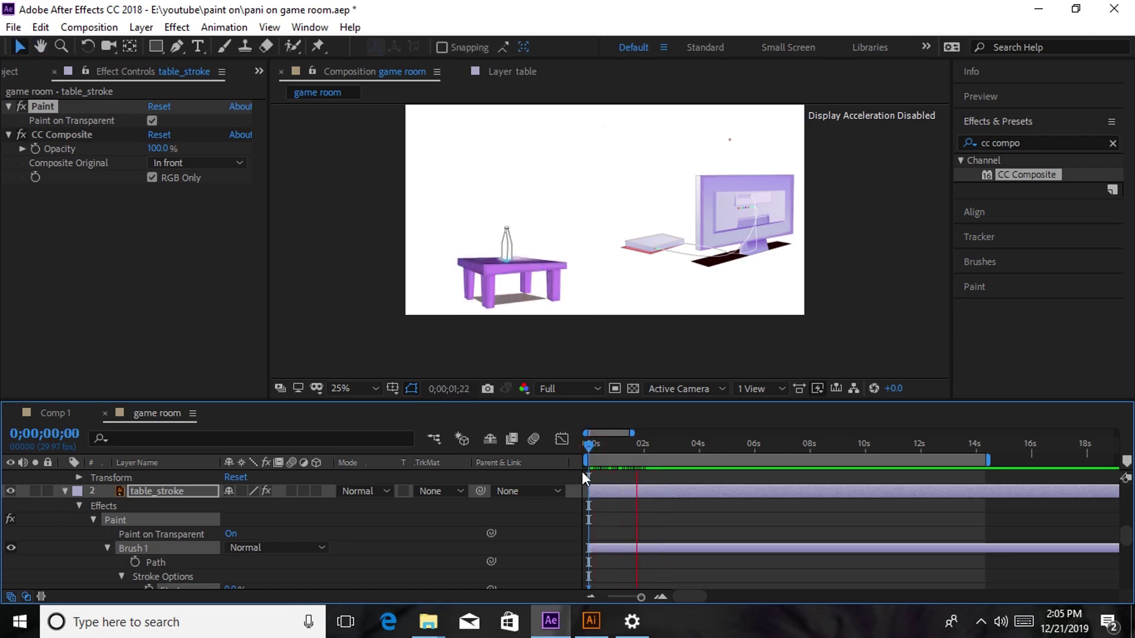
{"action": "left_click", "coordinate": [587, 444]}
{"action": "key", "text": "space"}
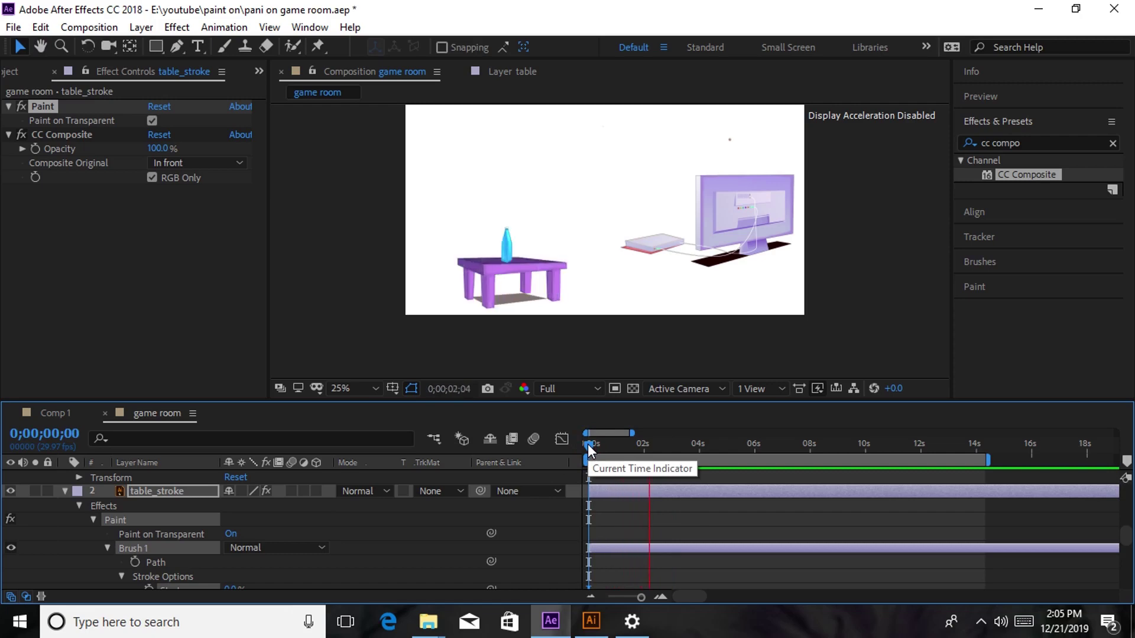
{"action": "key", "text": "space"}
- Collapse the expanded properties of the table and table_stroke layers
{"action": "scroll", "coordinate": [157, 543], "scroll_direction": "up", "scroll_amount": 3}
{"action": "scroll", "coordinate": [157, 547], "scroll_direction": "down", "scroll_amount": 3}
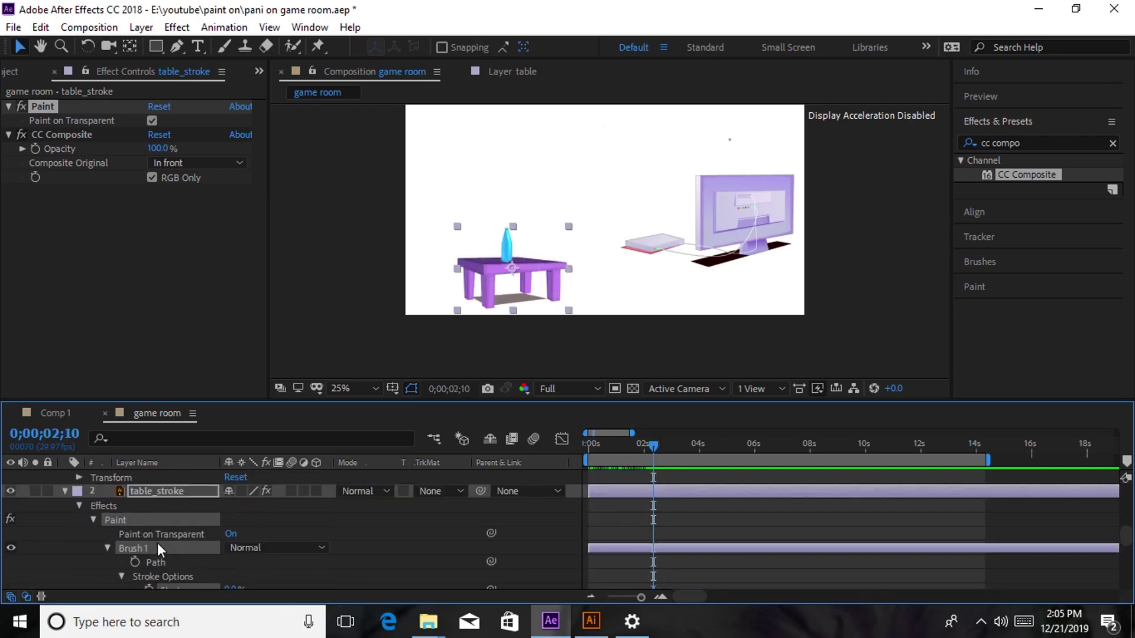
{"action": "scroll", "coordinate": [77, 494], "scroll_direction": "down", "scroll_amount": 8}
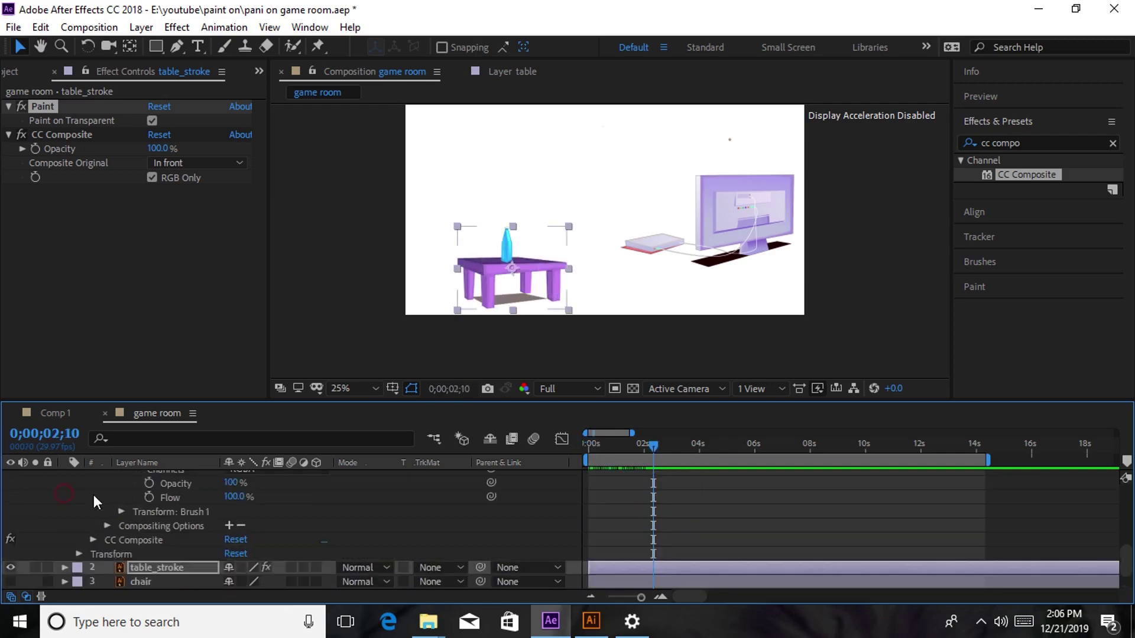
{"action": "scroll", "coordinate": [94, 495], "scroll_direction": "up", "scroll_amount": 9}
{"action": "scroll", "coordinate": [75, 486], "scroll_direction": "up", "scroll_amount": 1}
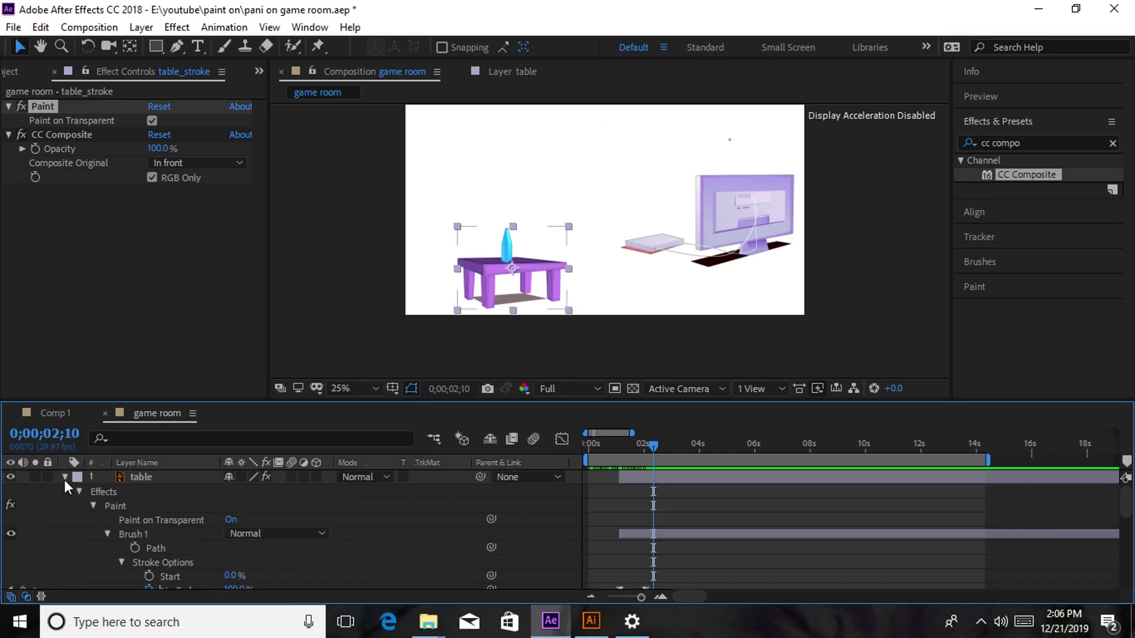
{"action": "left_click", "coordinate": [65, 478]}
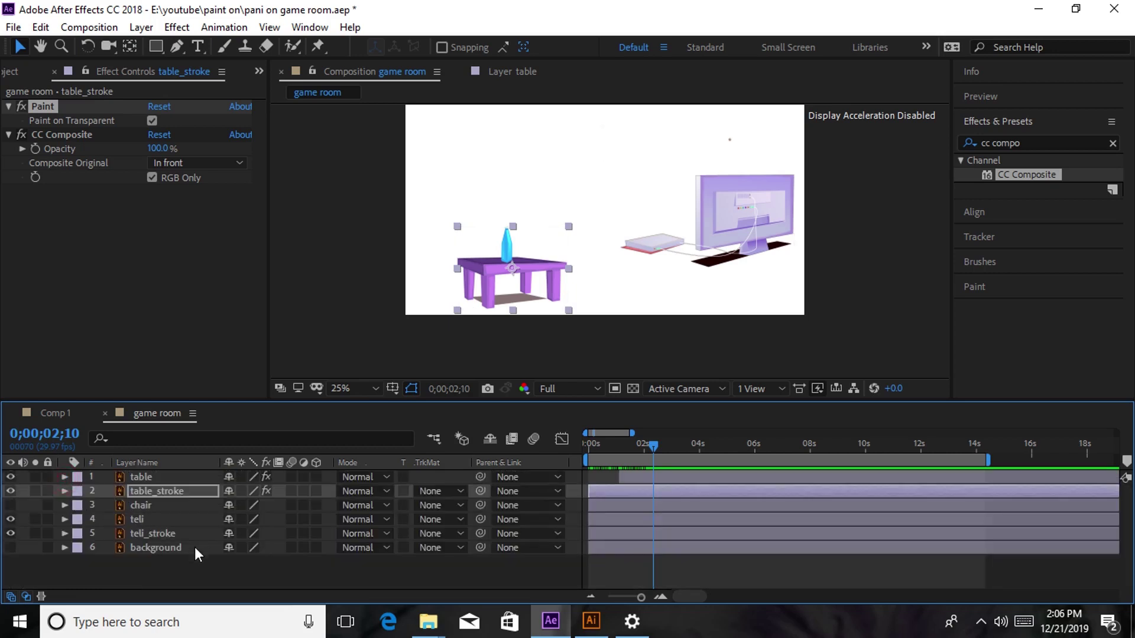
- Return to the start of the composition and make the background layer visible
{"action": "left_click", "coordinate": [173, 547]}
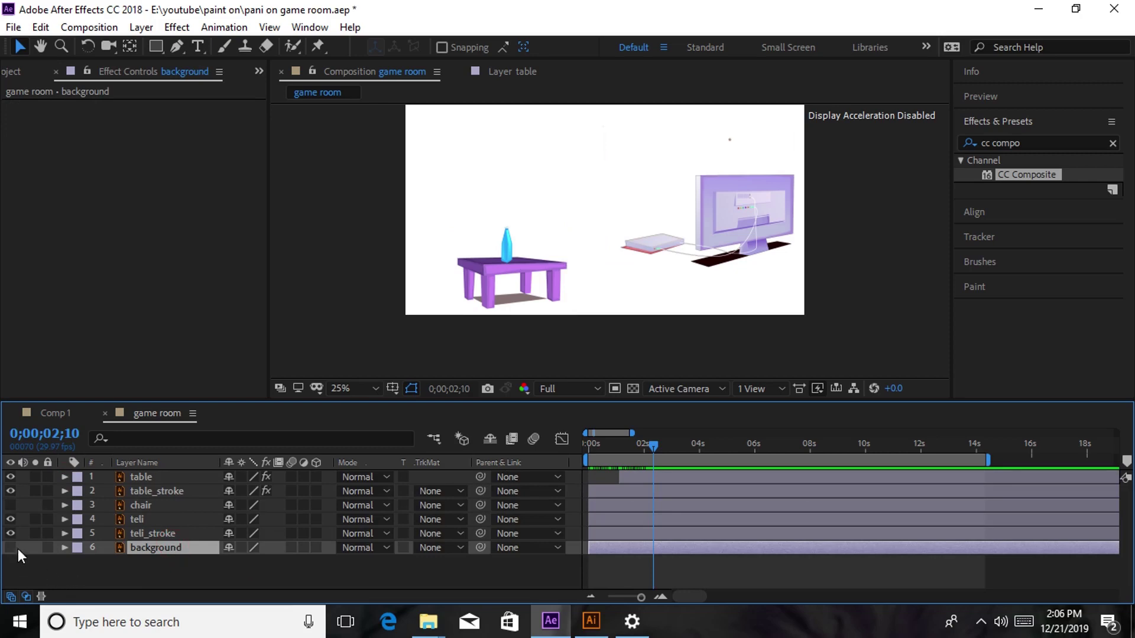
{"action": "key", "text": "Home"}
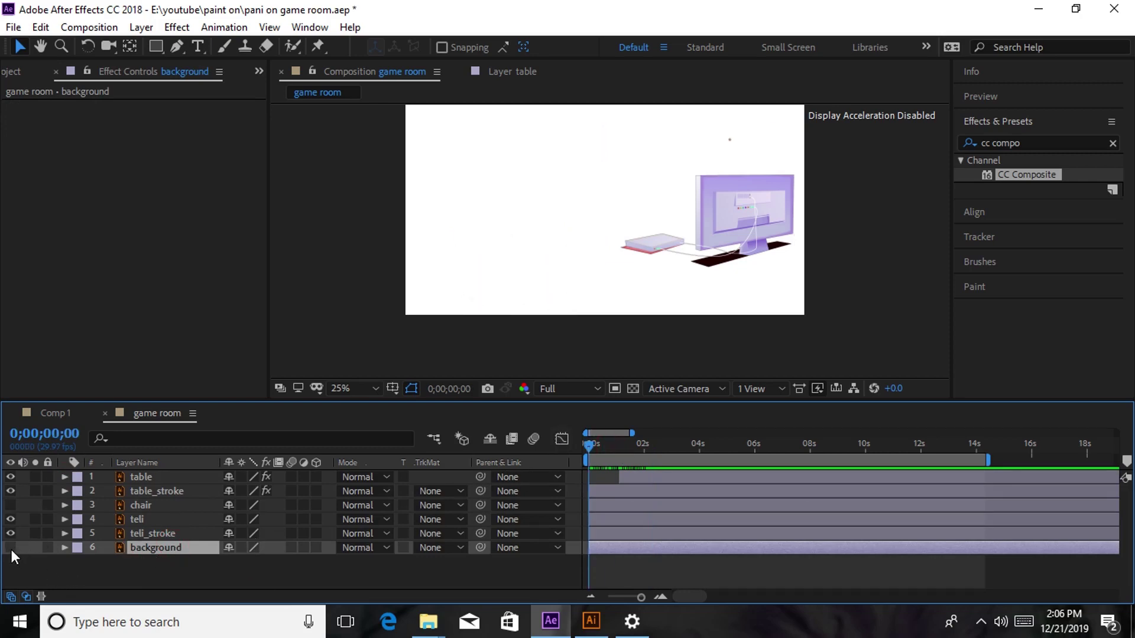
{"action": "left_click", "coordinate": [11, 547]}
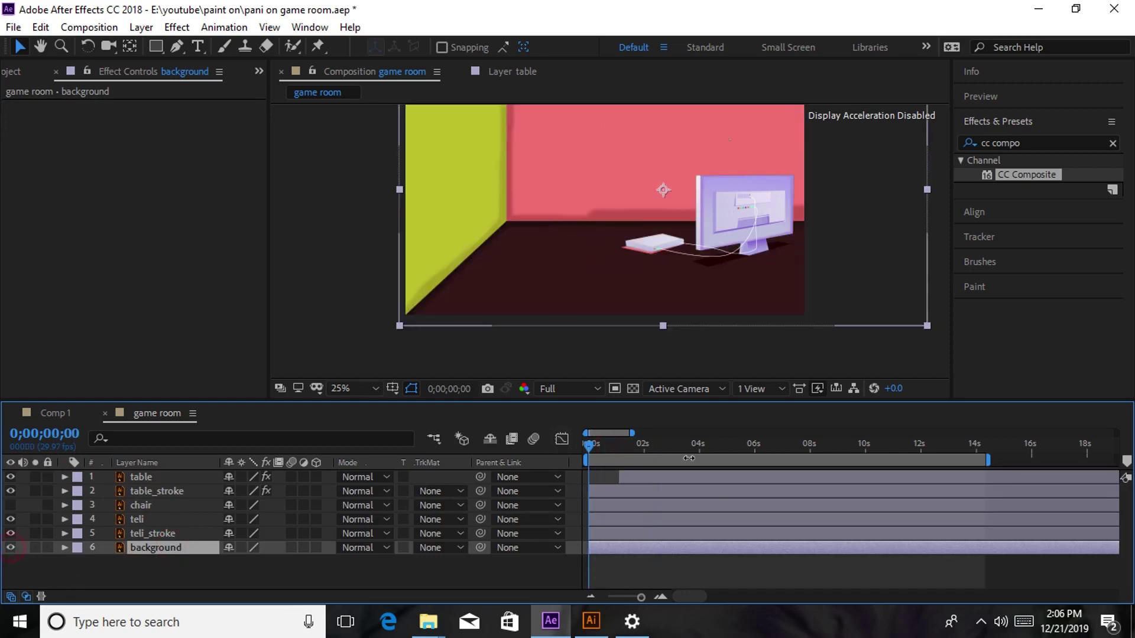
- Scrub through the table reveal against the coloured background, and play it from the start
{"action": "left_click_drag", "start_coordinate": [594, 448], "coordinate": [654, 496]}
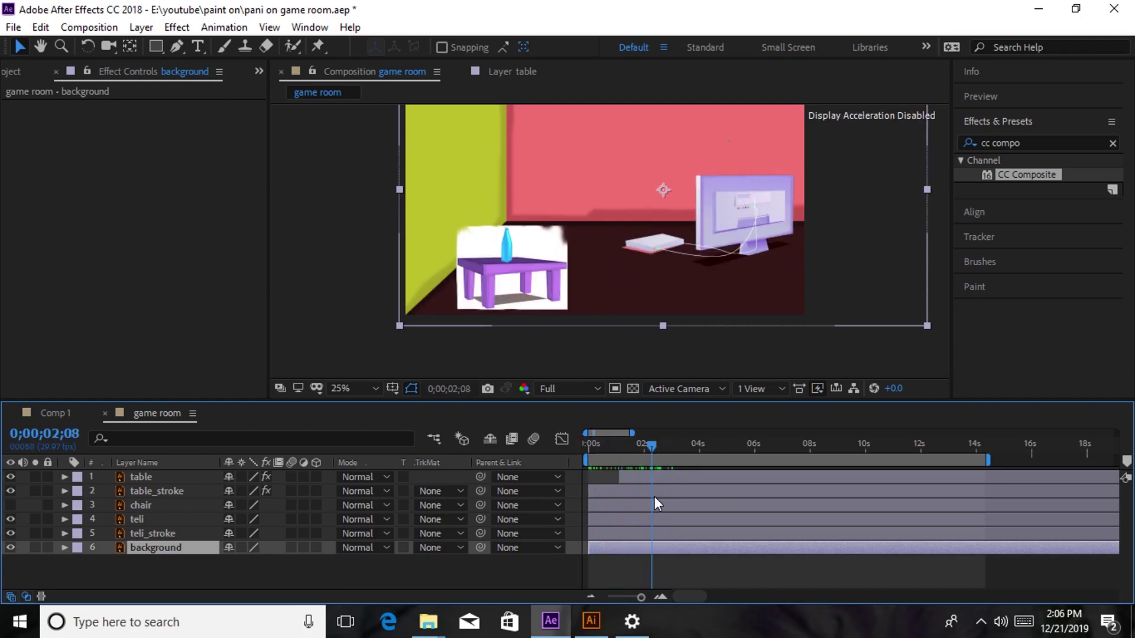
{"action": "left_click_drag", "start_coordinate": [655, 497], "coordinate": [534, 519]}
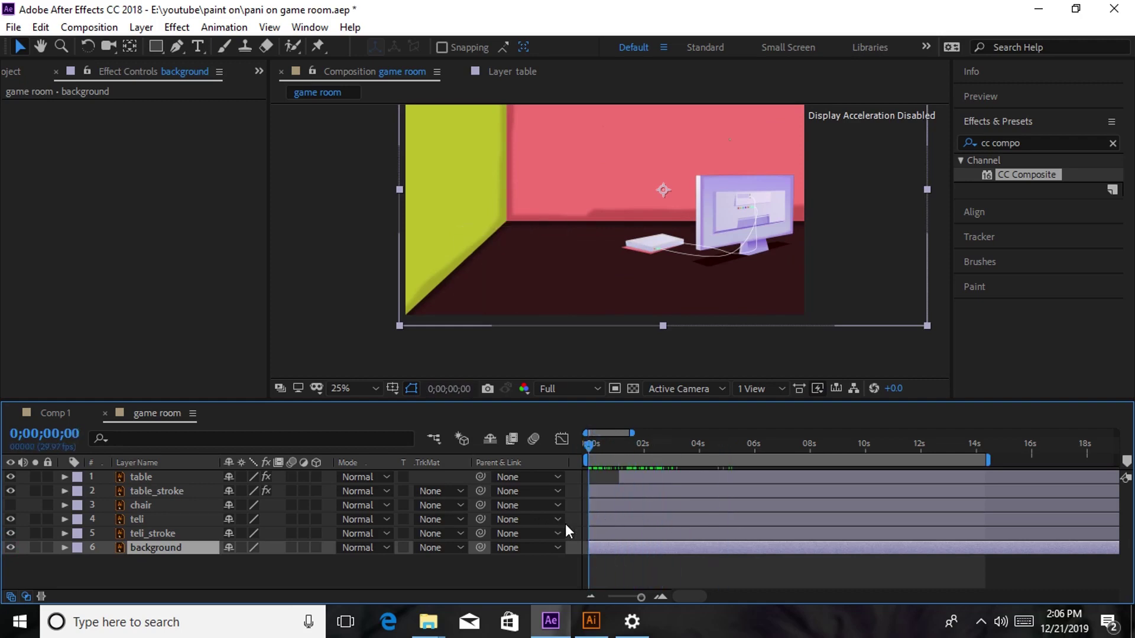
{"action": "key", "text": "space"}
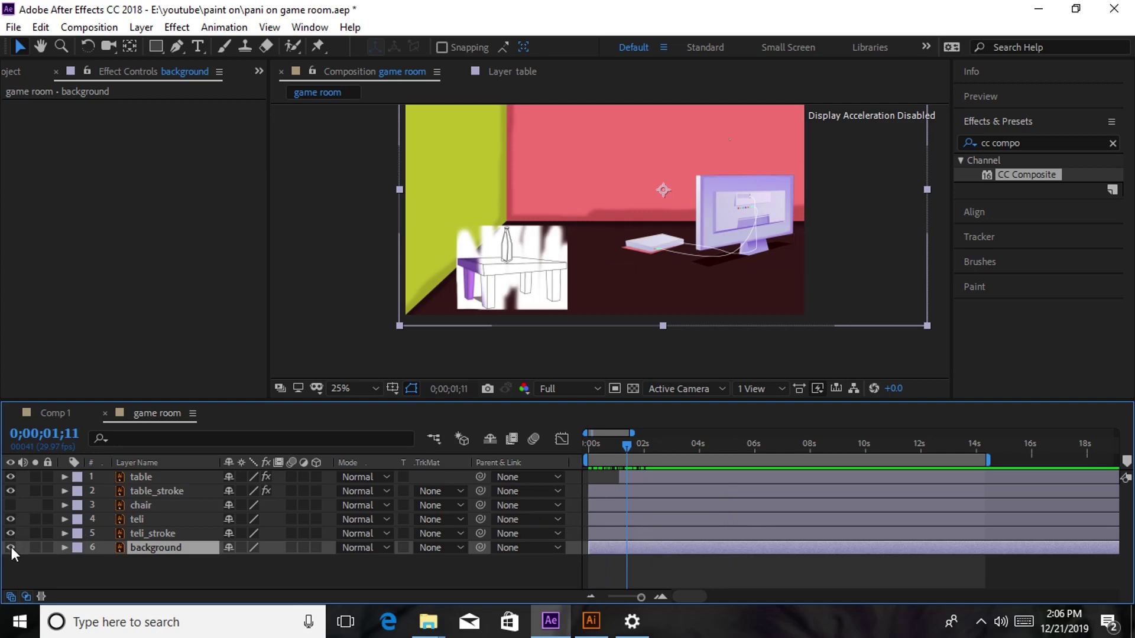
- Hide the background layer, then play and scrub the table reveal from the start of the composition
{"action": "left_click", "coordinate": [10, 547]}
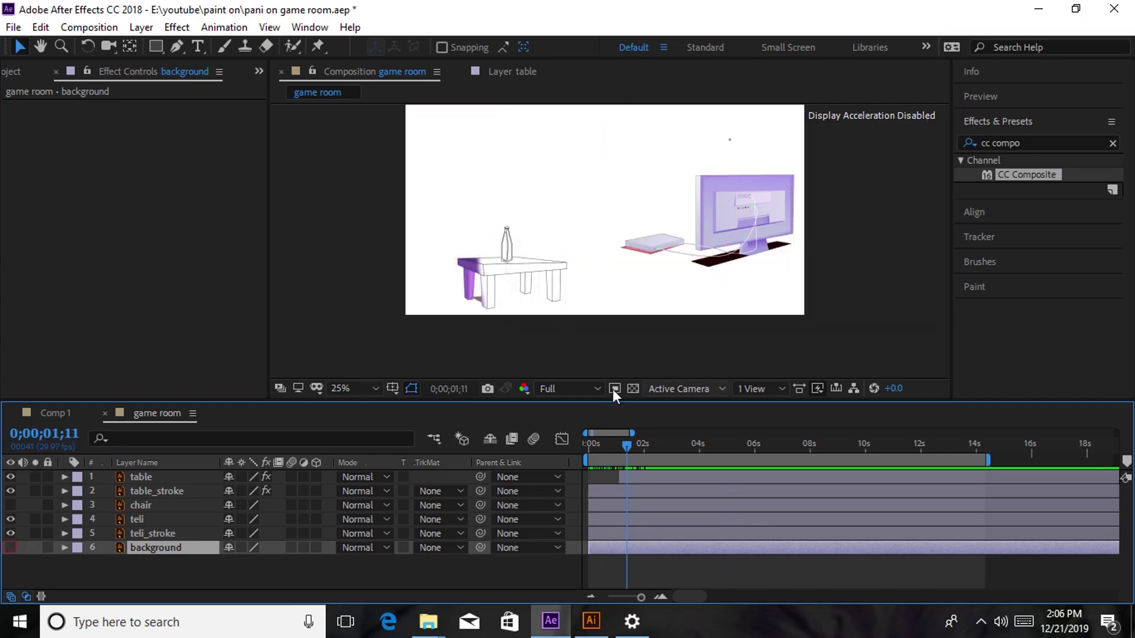
{"action": "left_click", "coordinate": [631, 447]}
{"action": "key", "text": "space"}
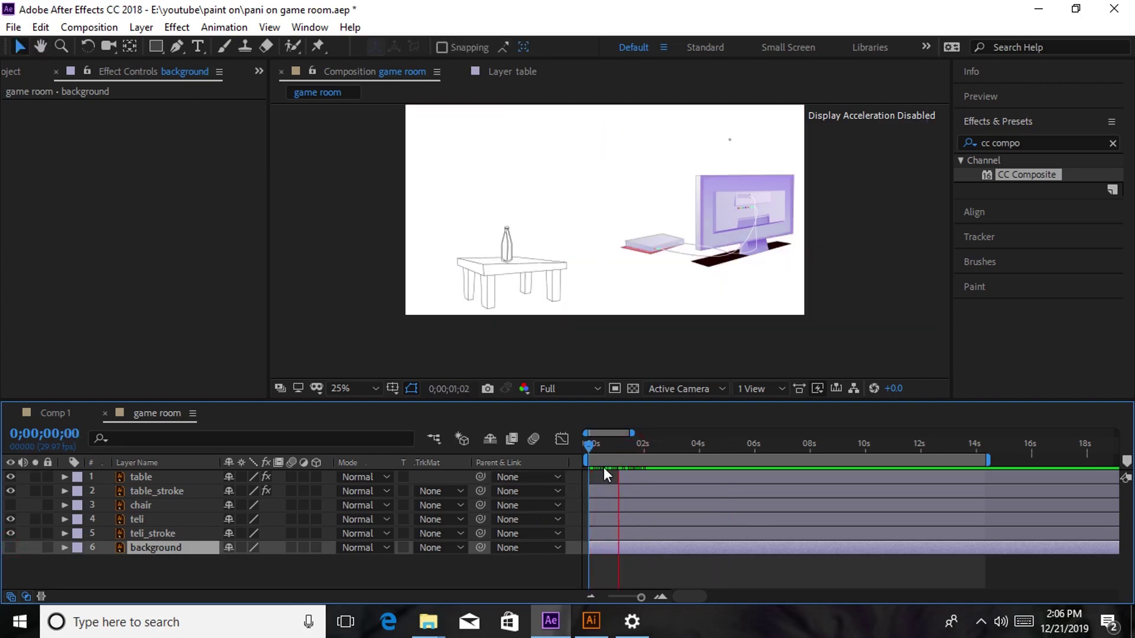
{"action": "left_click", "coordinate": [591, 446]}
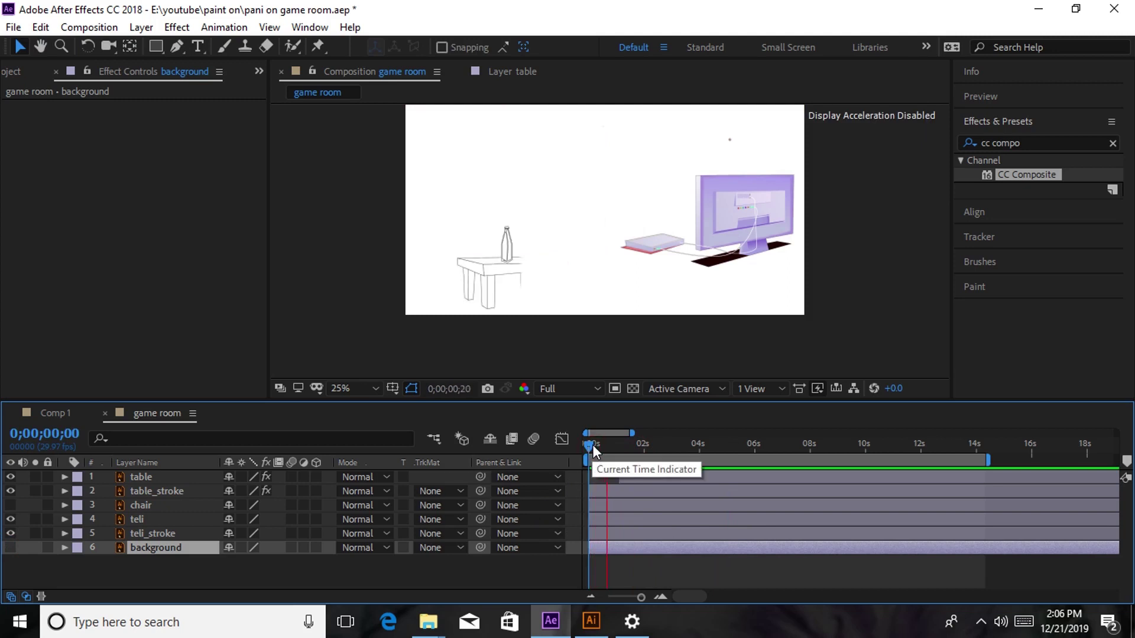
{"action": "key", "text": "space"}
{"action": "key", "text": "space"}
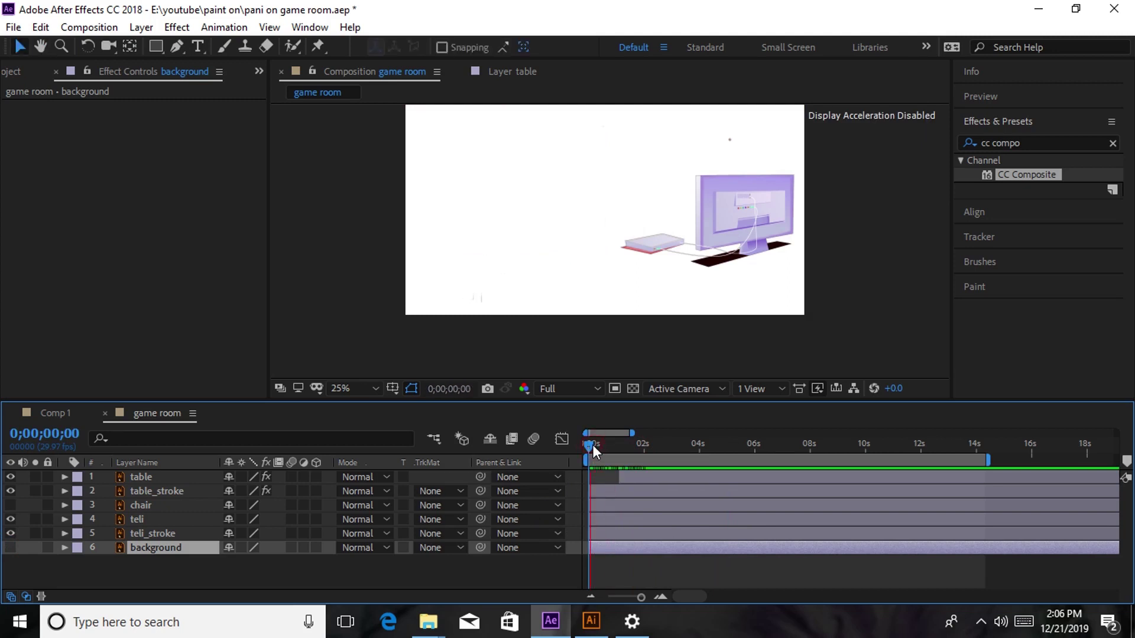
{"action": "key", "text": "space"}
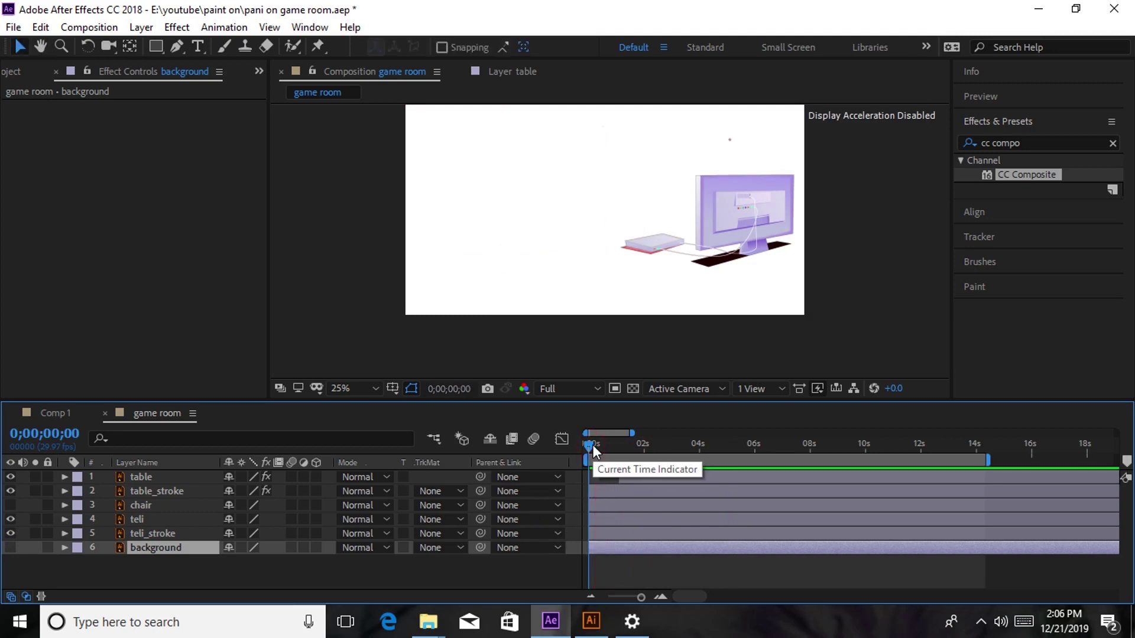
{"action": "key", "text": "space"}
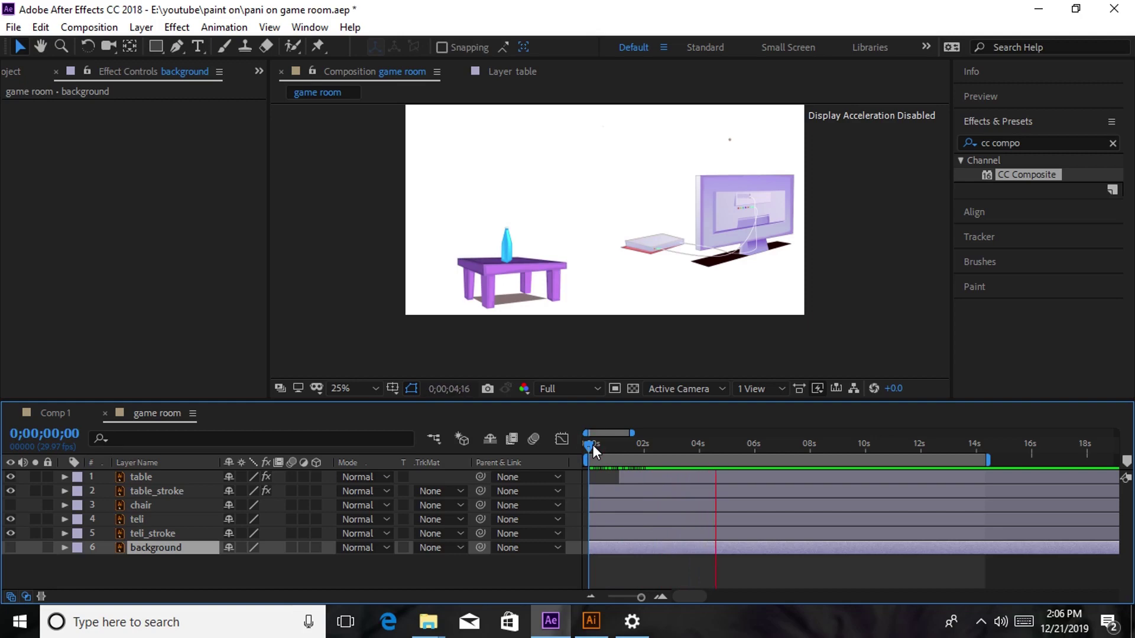
{"action": "key", "text": "space"}
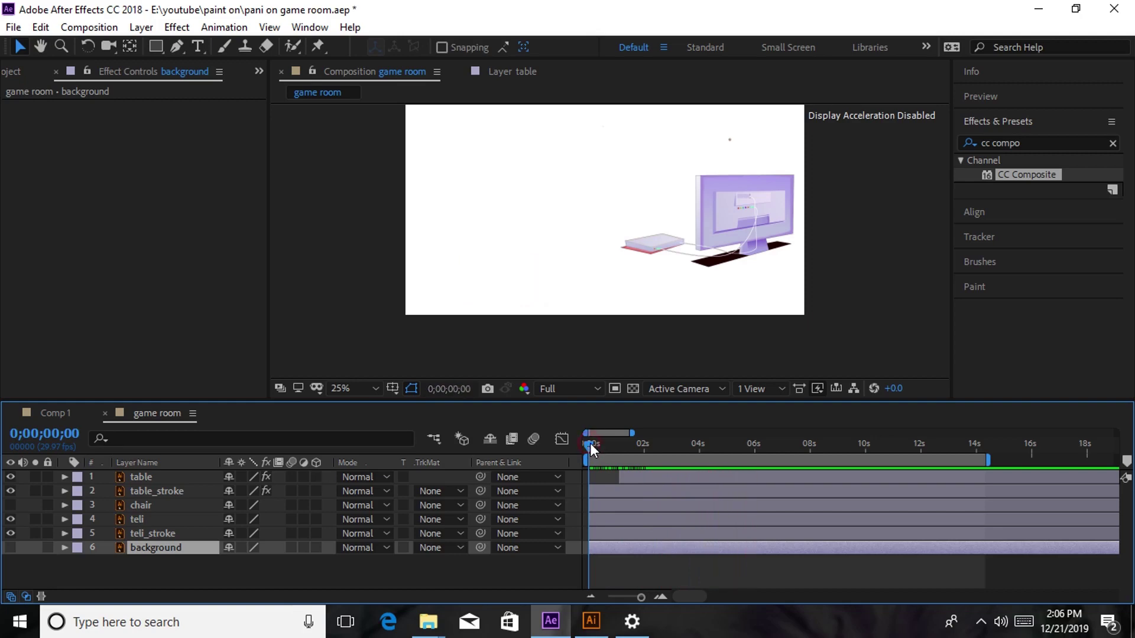
{"action": "left_click_drag", "start_coordinate": [590, 445], "coordinate": [640, 469]}
{"action": "mouse_move", "coordinate": [589, 447]}
{"action": "left_mouse_down"}
{"action": "mouse_move", "coordinate": [603, 452]}
{"action": "mouse_move", "coordinate": [586, 453]}
{"action": "left_mouse_up"}
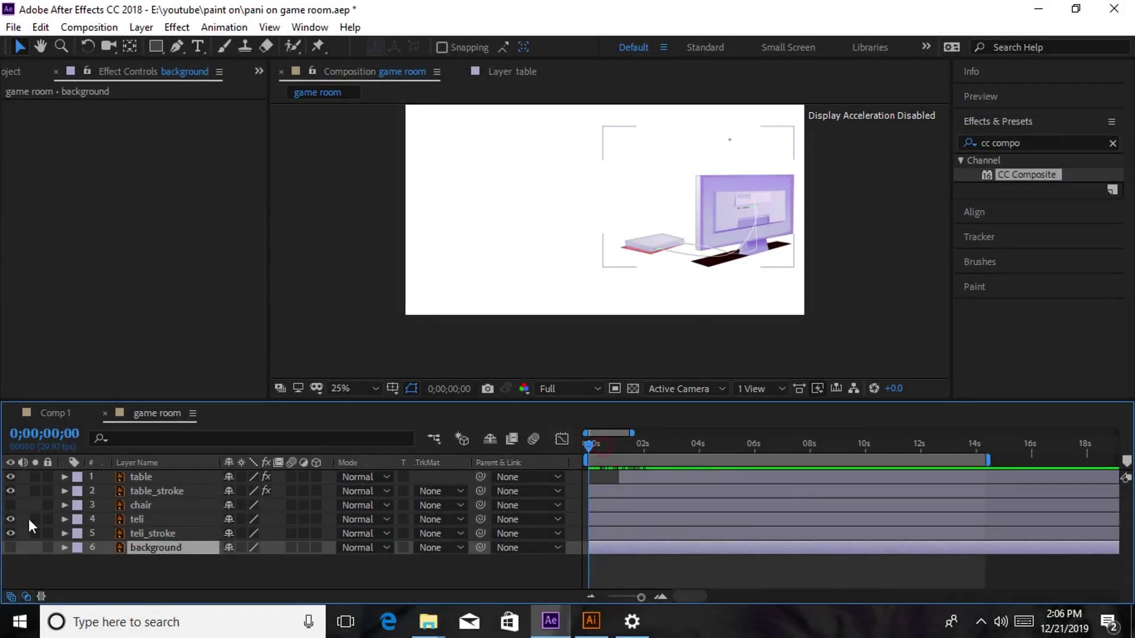
- Make the background layer visible, check the table reveal against it, and hide the table and table_stroke layers
{"action": "left_click", "coordinate": [10, 547]}
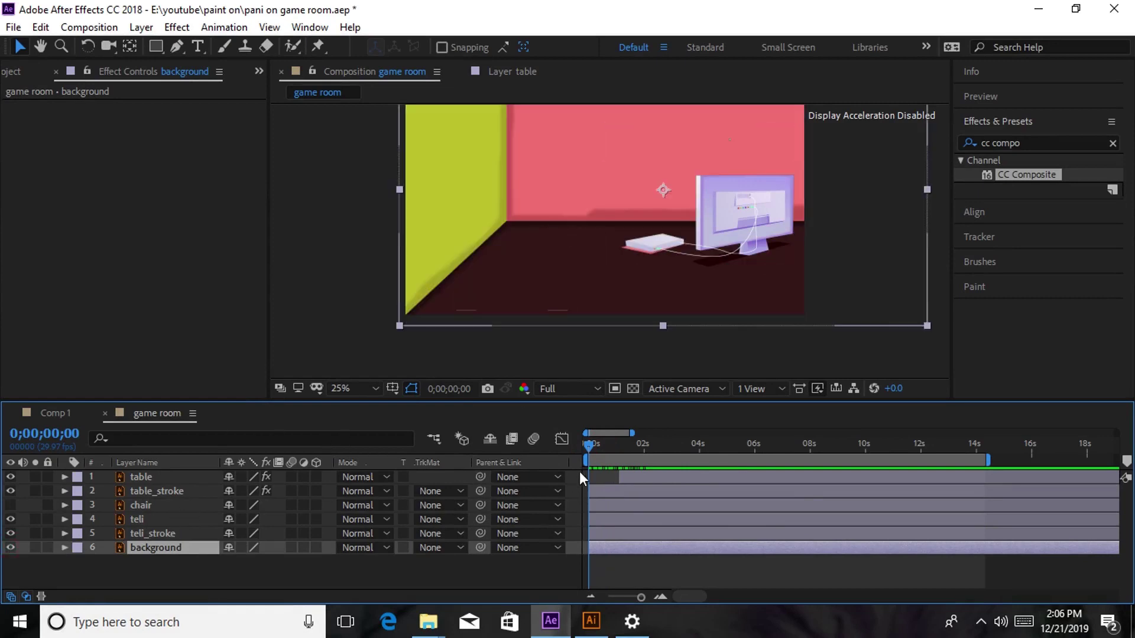
{"action": "left_click_drag", "start_coordinate": [589, 449], "coordinate": [630, 463]}
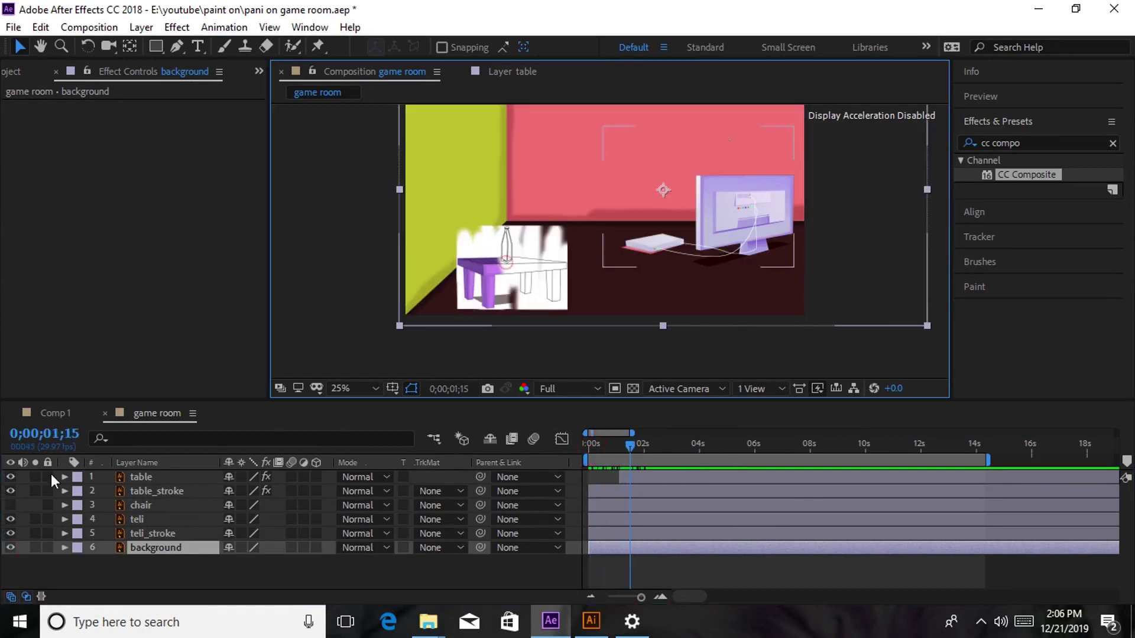
{"action": "left_click", "coordinate": [10, 477]}
{"action": "left_click", "coordinate": [10, 491]}
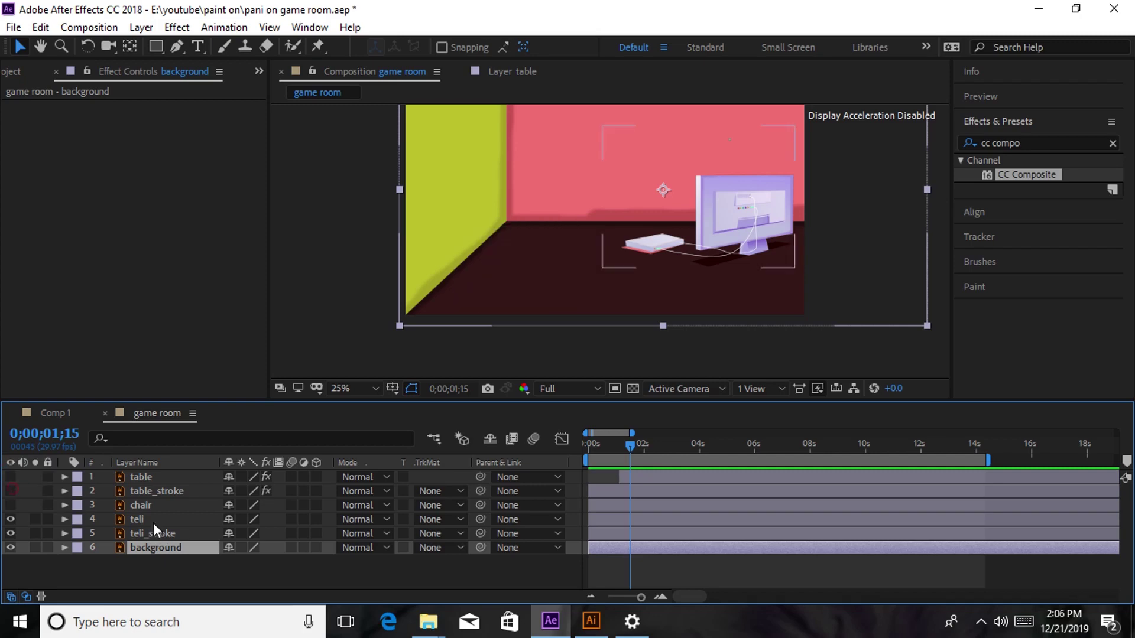
- Make the chair layer visible and open it for Brush tool painting at the start of the composition
{"action": "left_click", "coordinate": [144, 506]}
{"action": "left_click", "coordinate": [10, 505]}
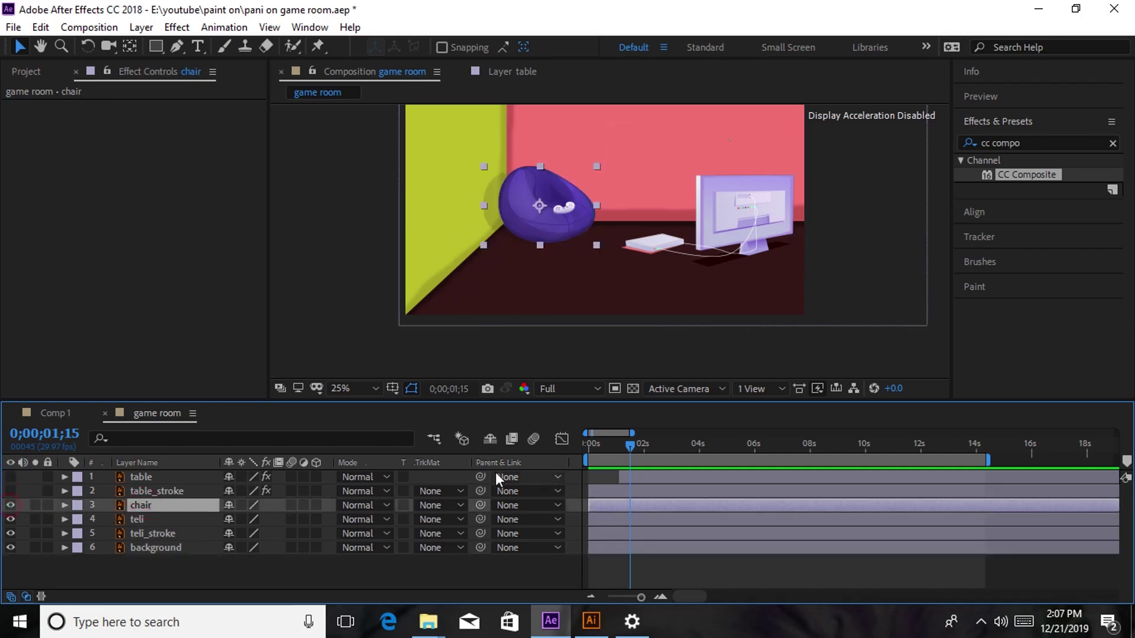
{"action": "left_click", "coordinate": [588, 447]}
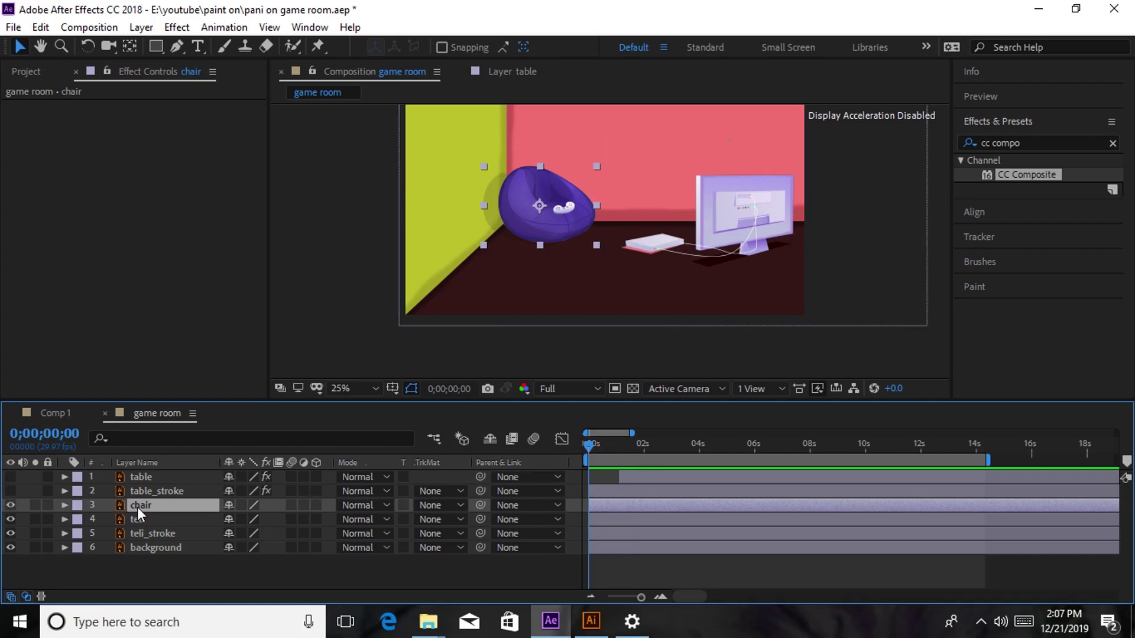
{"action": "left_click", "coordinate": [224, 46]}
{"action": "double_click", "coordinate": [524, 200]}
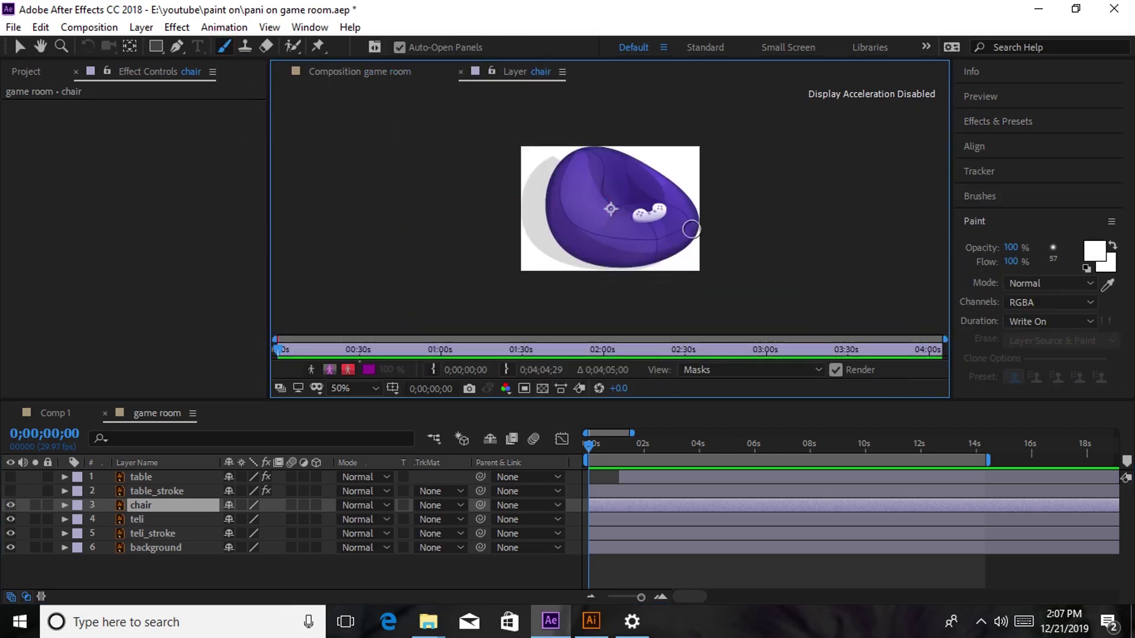
{"action": "mouse_move", "coordinate": [686, 236]}
{"action": "left_mouse_down"}
{"action": "mouse_move", "coordinate": [696, 226]}
{"action": "mouse_move", "coordinate": [651, 264]}
{"action": "mouse_move", "coordinate": [675, 242]}
{"action": "mouse_move", "coordinate": [502, 303]}
{"action": "mouse_move", "coordinate": [664, 160]}
{"action": "mouse_move", "coordinate": [605, 229]}
{"action": "left_mouse_up"}
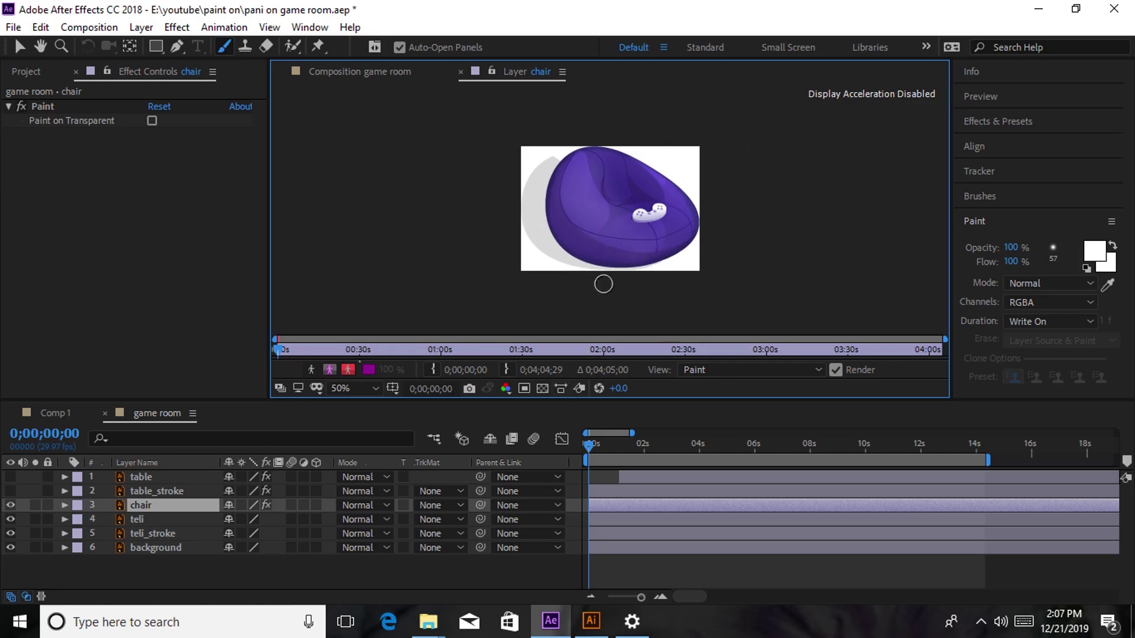
{"action": "left_click", "coordinate": [65, 505]}
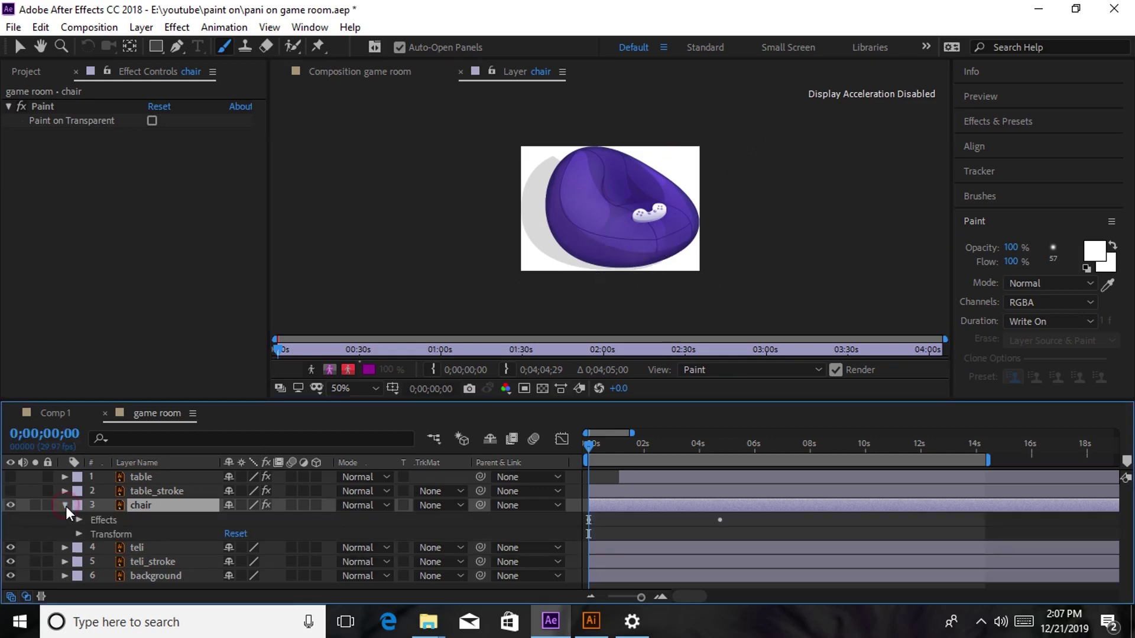
{"action": "left_click", "coordinate": [66, 513]}
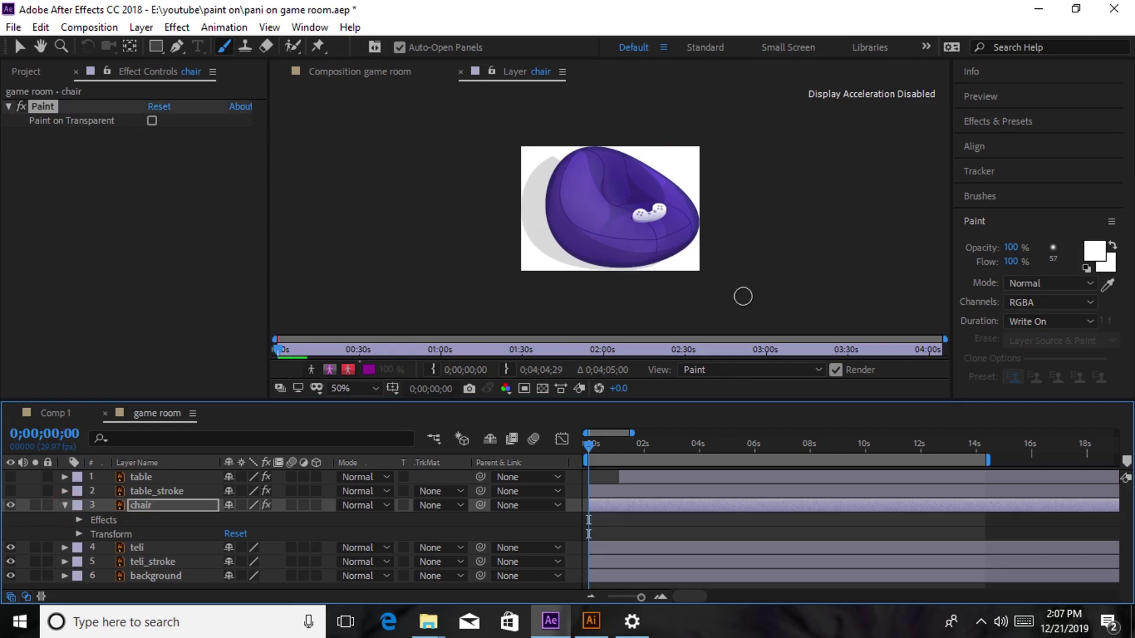
- Paint one continuous white Write On stroke that covers the entire chair artwork
{"action": "mouse_move", "coordinate": [616, 315]}
{"action": "left_mouse_down"}
{"action": "mouse_move", "coordinate": [621, 267]}
{"action": "mouse_move", "coordinate": [727, 212]}
{"action": "mouse_move", "coordinate": [703, 239]}
{"action": "mouse_move", "coordinate": [685, 225]}
{"action": "left_mouse_up"}
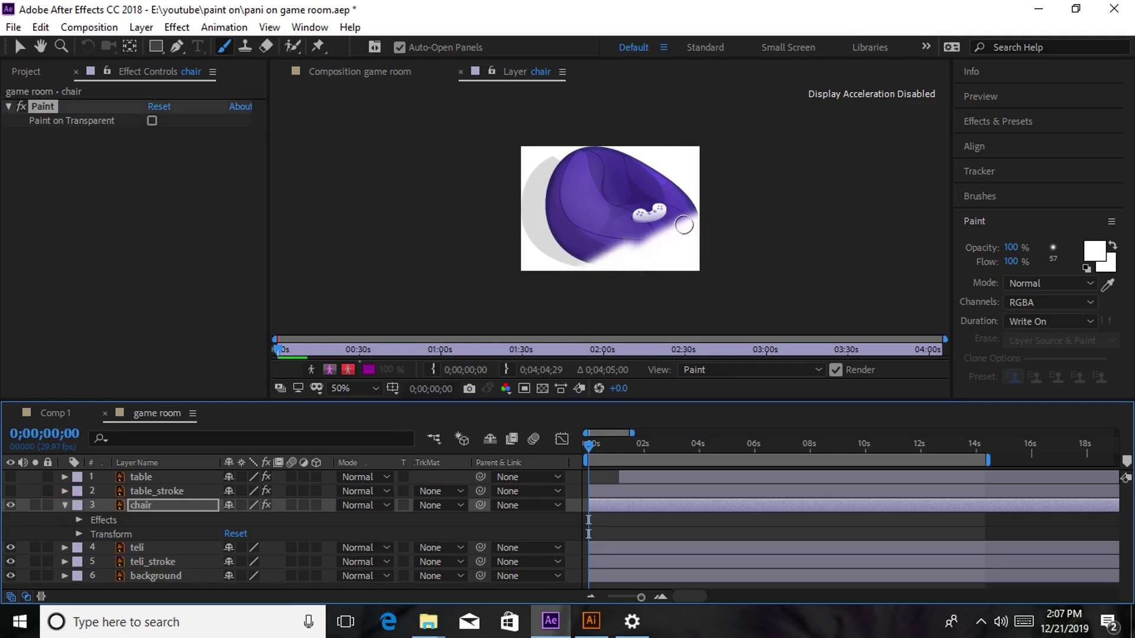
{"action": "mouse_move", "coordinate": [527, 287]}
{"action": "left_mouse_down"}
{"action": "mouse_move", "coordinate": [742, 190]}
{"action": "mouse_move", "coordinate": [535, 266]}
{"action": "mouse_move", "coordinate": [754, 155]}
{"action": "mouse_move", "coordinate": [552, 229]}
{"action": "mouse_move", "coordinate": [388, 316]}
{"action": "mouse_move", "coordinate": [663, 158]}
{"action": "mouse_move", "coordinate": [598, 232]}
{"action": "mouse_move", "coordinate": [483, 249]}
{"action": "mouse_move", "coordinate": [655, 138]}
{"action": "mouse_move", "coordinate": [705, 137]}
{"action": "mouse_move", "coordinate": [467, 242]}
{"action": "mouse_move", "coordinate": [618, 145]}
{"action": "mouse_move", "coordinate": [586, 168]}
{"action": "mouse_move", "coordinate": [596, 136]}
{"action": "mouse_move", "coordinate": [694, 119]}
{"action": "left_mouse_up"}
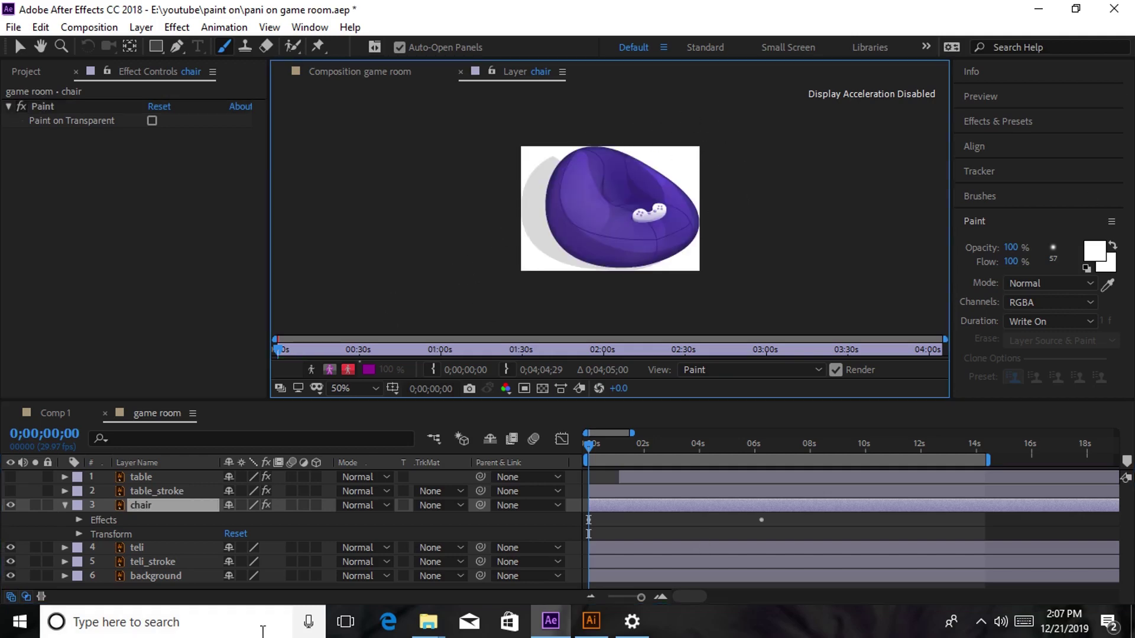
- Shorten the chair's Write On stroke by moving Brush 1's final End keyframe to just under one second
{"action": "left_click", "coordinate": [78, 520]}
{"action": "left_click", "coordinate": [92, 535]}
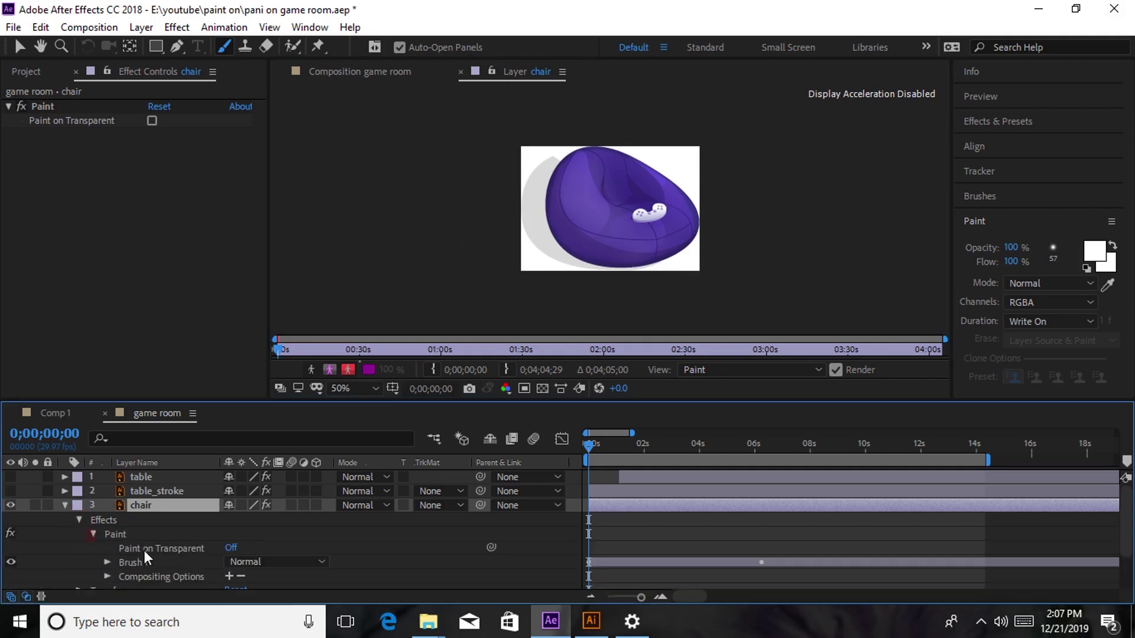
{"action": "left_click", "coordinate": [107, 562]}
{"action": "scroll", "coordinate": [353, 519], "scroll_direction": "down", "scroll_amount": 1}
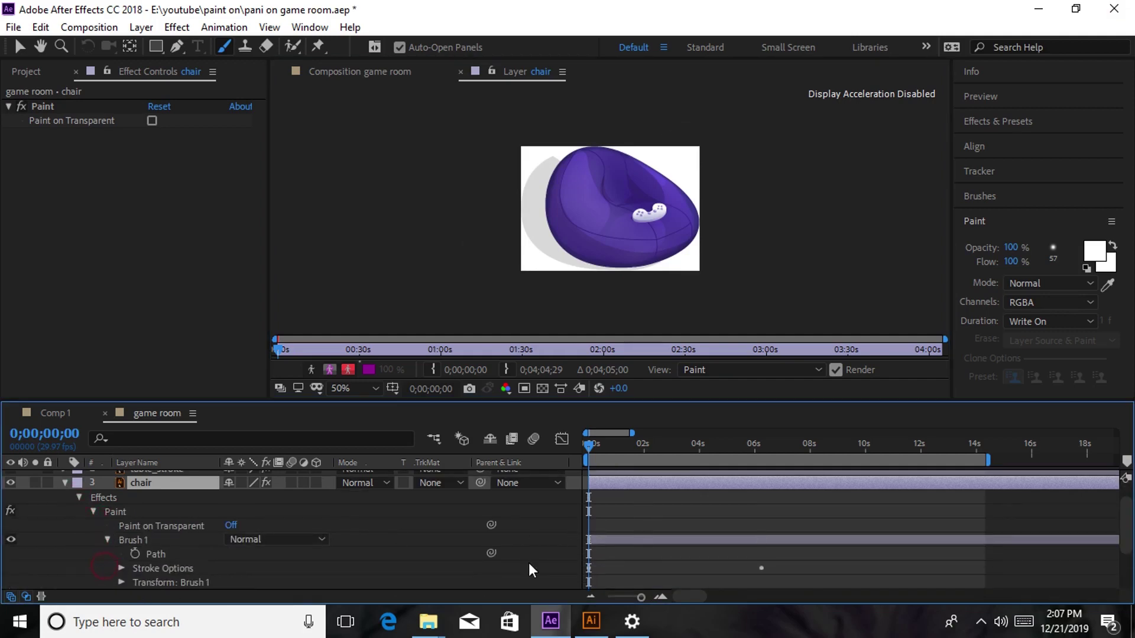
{"action": "left_click", "coordinate": [120, 568]}
{"action": "scroll", "coordinate": [207, 555], "scroll_direction": "down", "scroll_amount": 4}
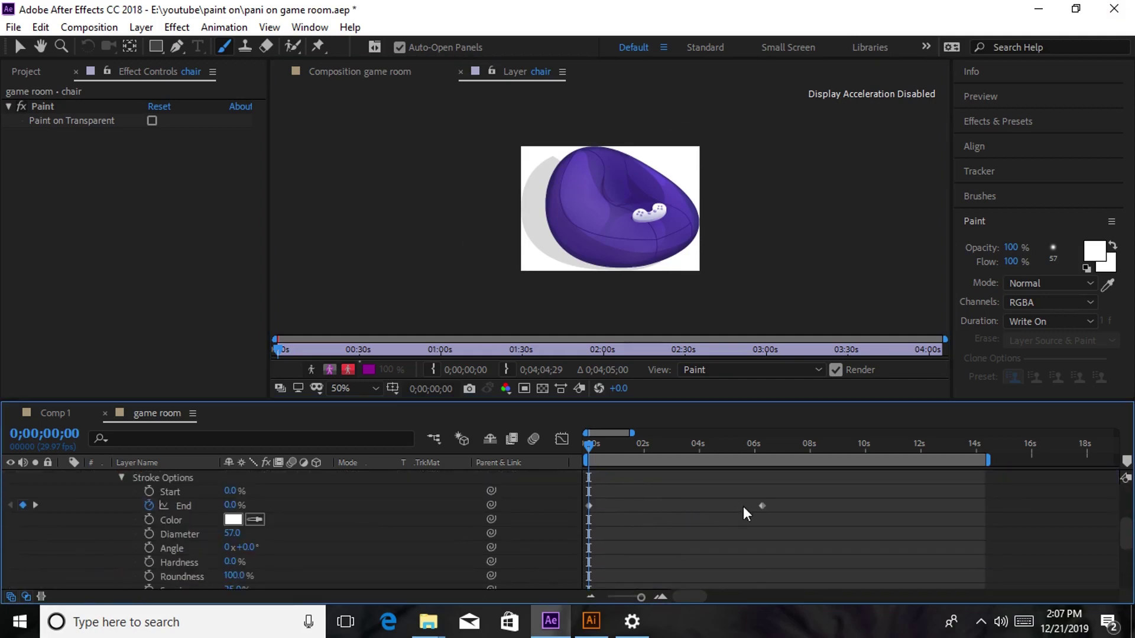
{"action": "left_click_drag", "start_coordinate": [761, 507], "coordinate": [612, 515]}
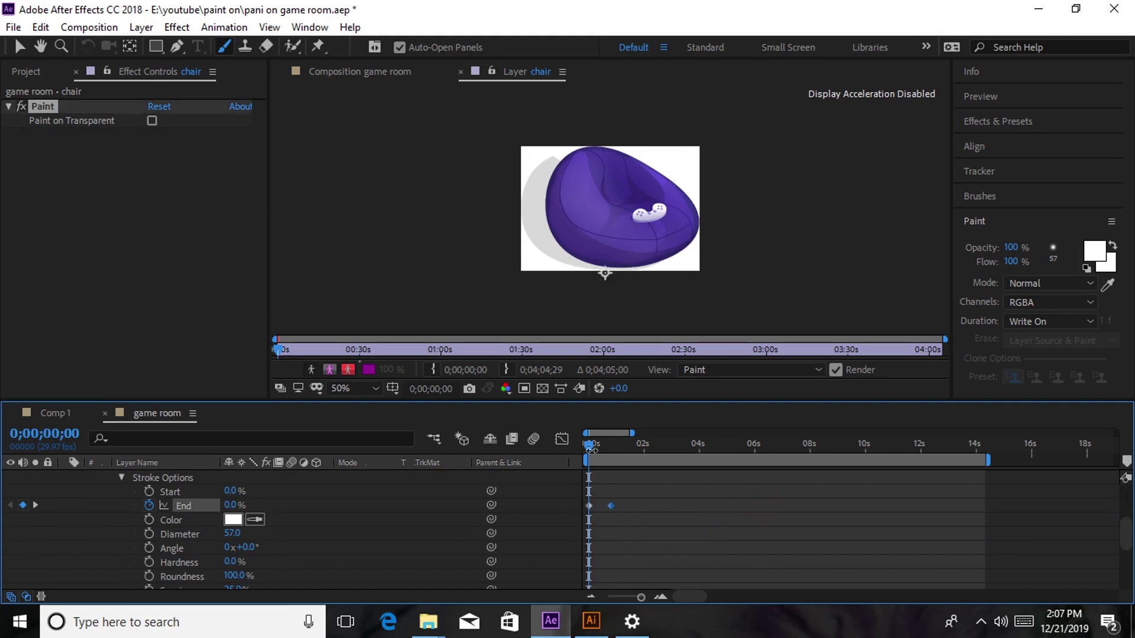
- Preview the chair's paint stroke in the game room composition and return to the start
{"action": "key", "text": "space"}
{"action": "left_click", "coordinate": [359, 71]}
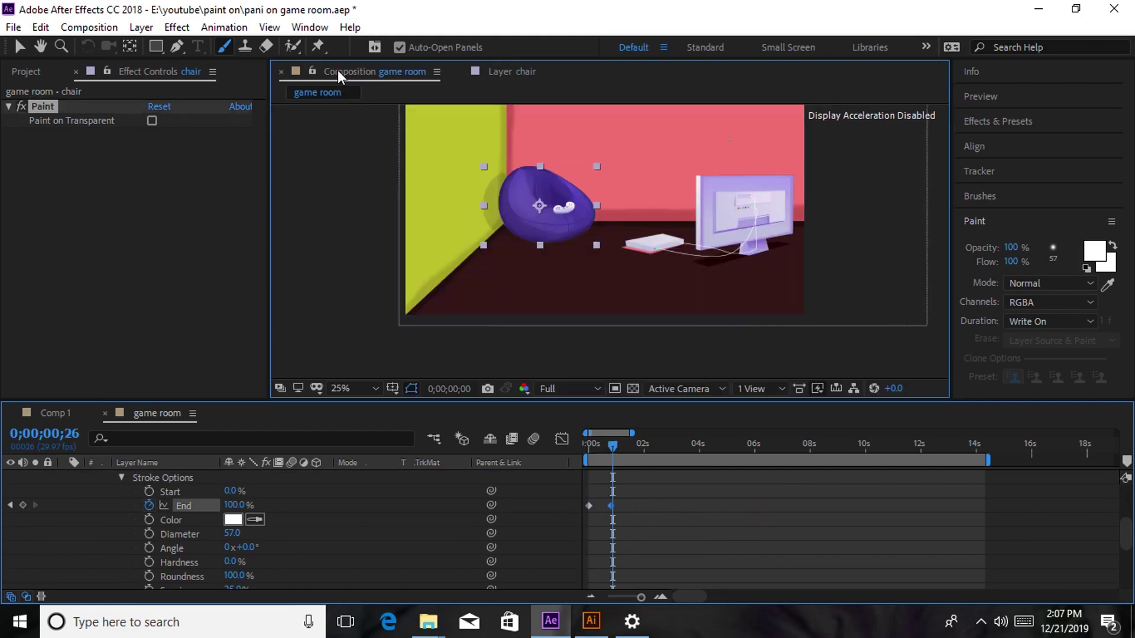
{"action": "left_click_drag", "start_coordinate": [619, 448], "coordinate": [588, 455]}
{"action": "key", "text": "space"}
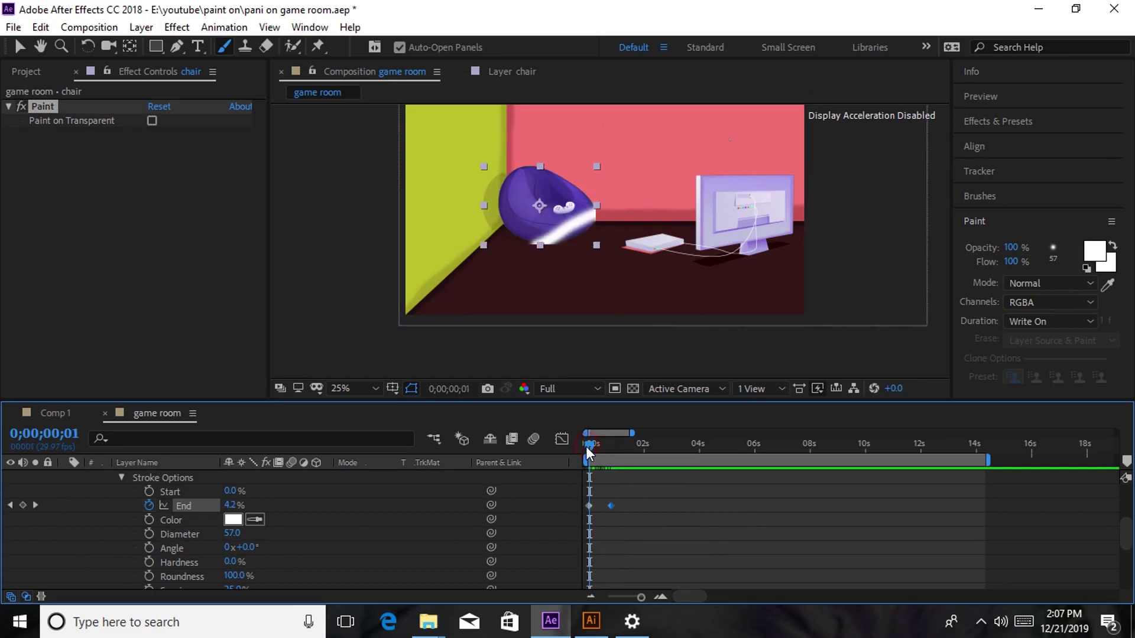
{"action": "key", "text": "space"}
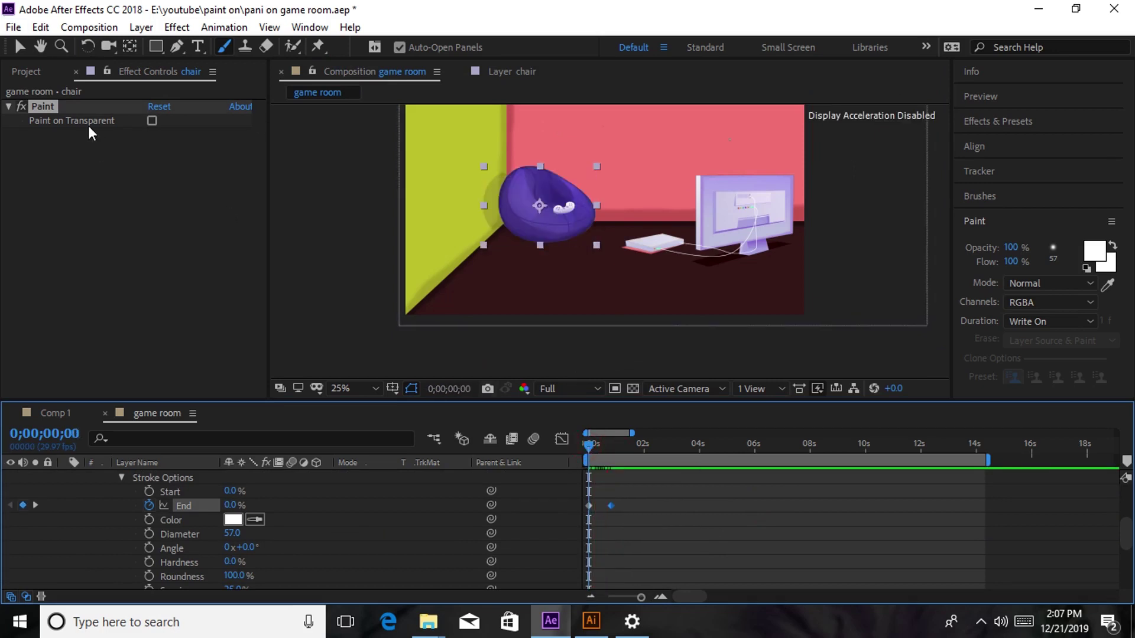
- Turn on Paint on Transparent for the chair's Paint effect and collapse the chair layer
{"action": "left_click", "coordinate": [153, 121]}
{"action": "scroll", "coordinate": [212, 556], "scroll_direction": "up", "scroll_amount": 4}
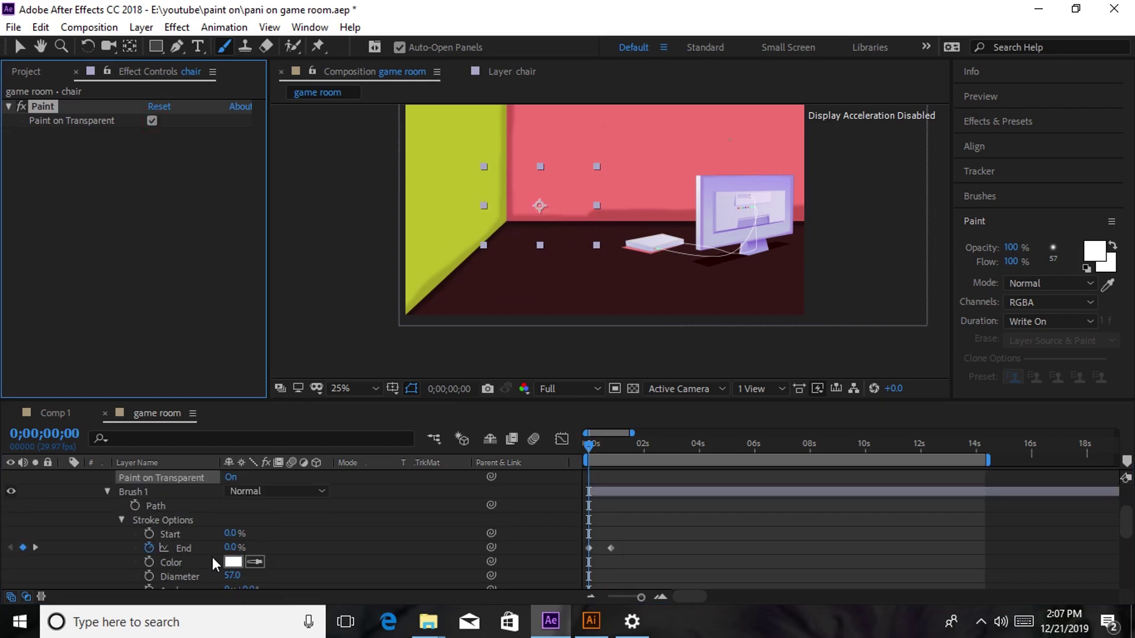
{"action": "left_click", "coordinate": [161, 508]}
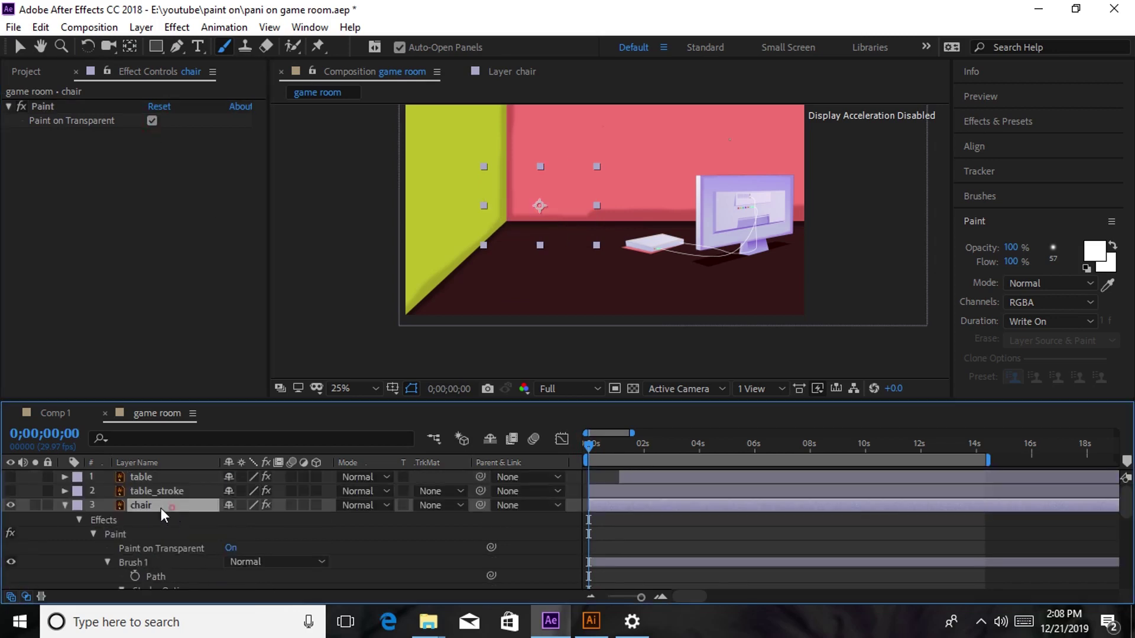
{"action": "left_click", "coordinate": [66, 506]}
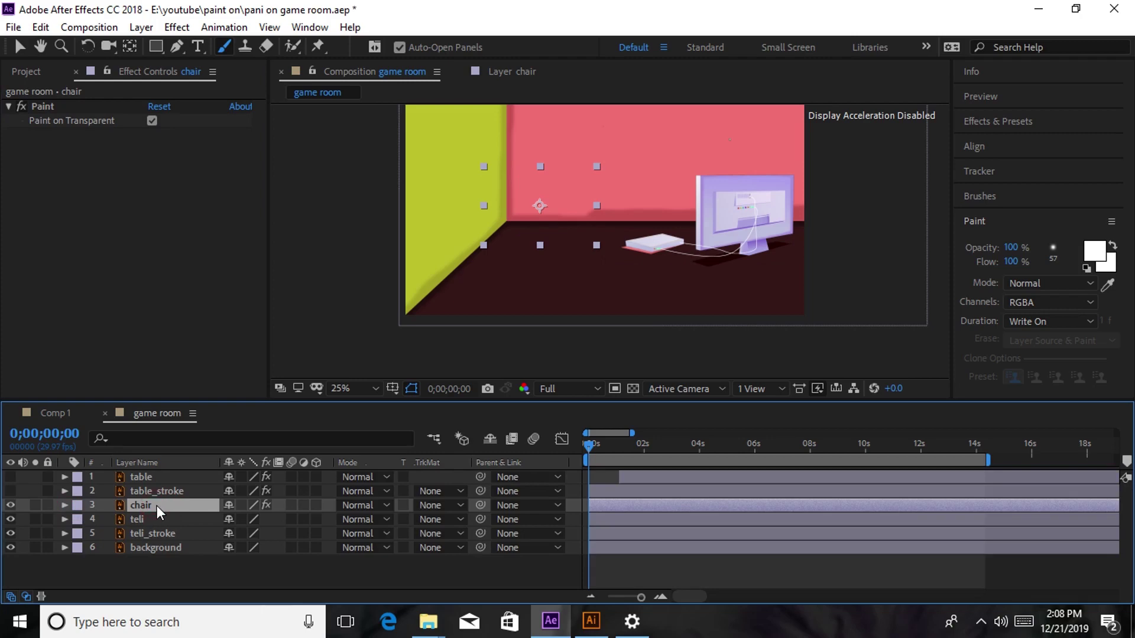
- Duplicate the chair layer and delete the Paint effect from the lower, original chair layer
{"action": "key", "text": "ctrl+d"}
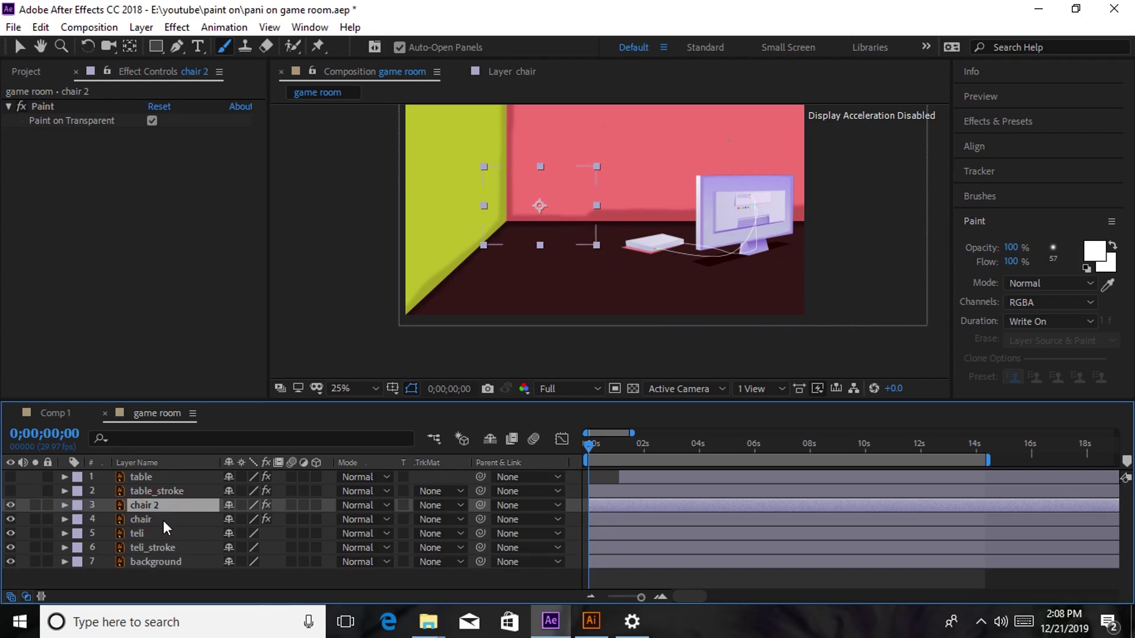
{"action": "left_click", "coordinate": [163, 521]}
{"action": "left_click", "coordinate": [65, 520]}
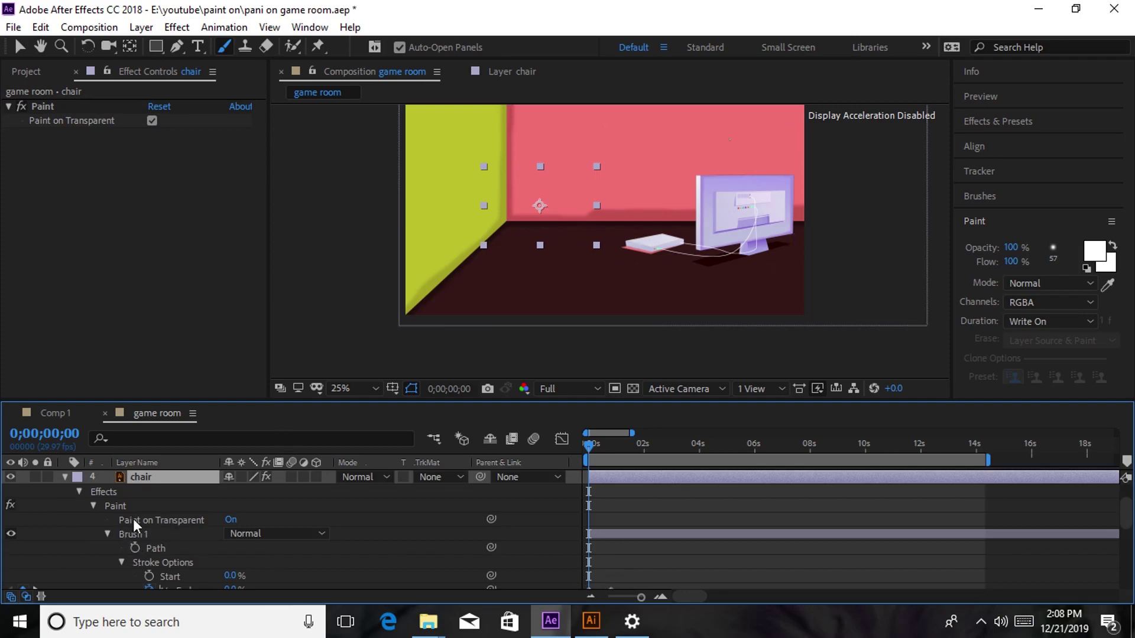
{"action": "left_click", "coordinate": [116, 506]}
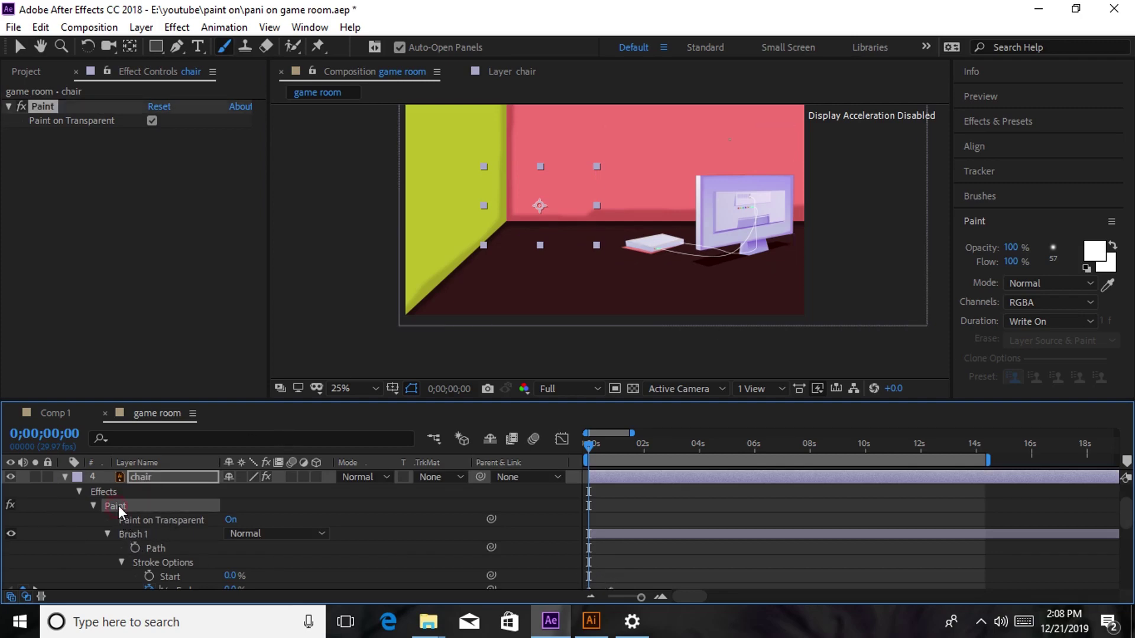
{"action": "key", "text": "Delete"}
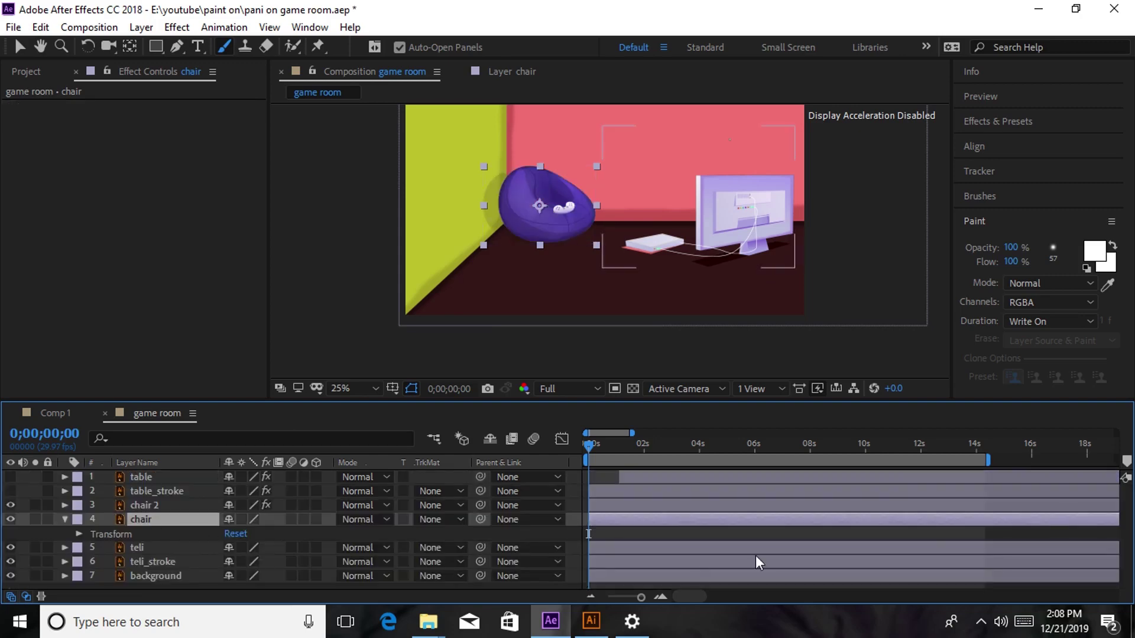
- Set the original chair layer's track matte to Alpha Matte "chair 2"
{"action": "left_click", "coordinate": [448, 522]}
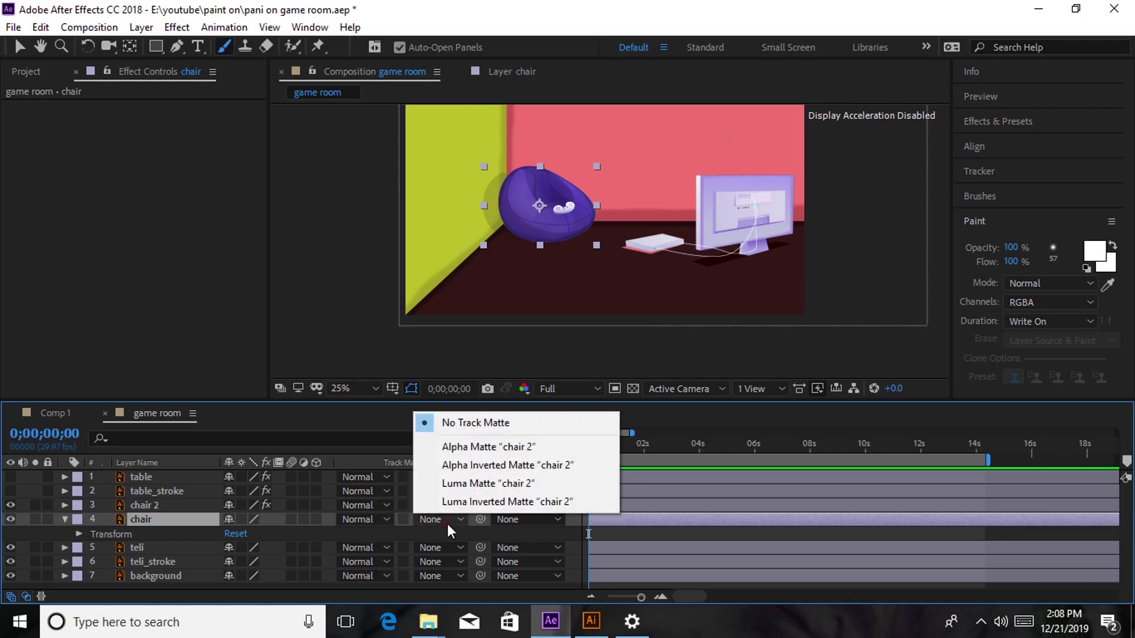
{"action": "left_click", "coordinate": [485, 450]}
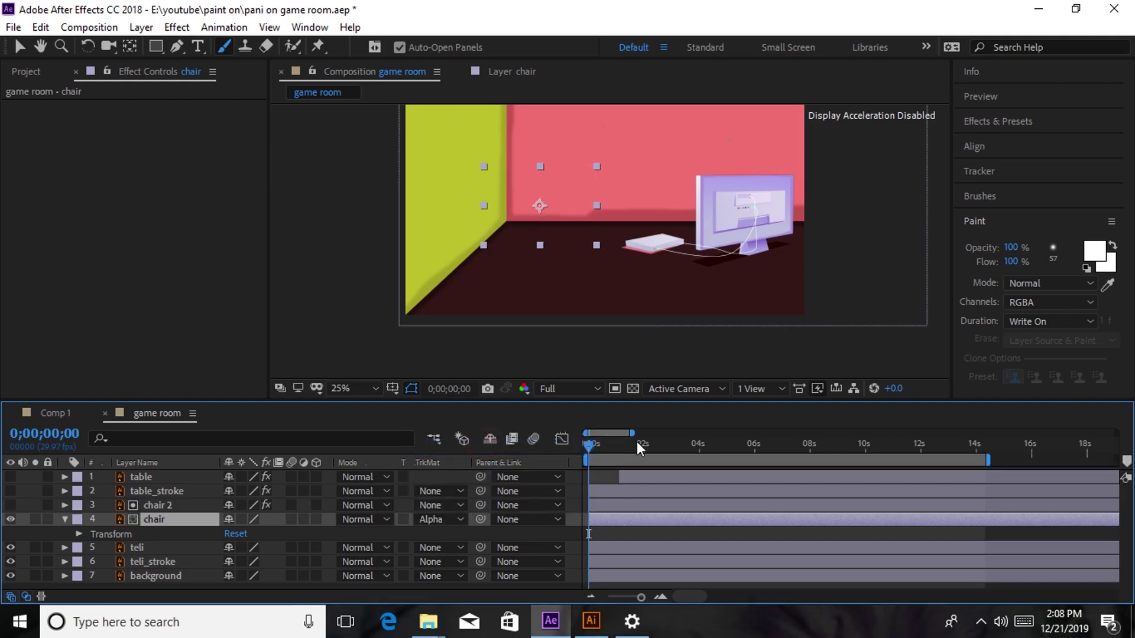
- Preview the chair's matte reveal and move the last End keyframe of chair 2's Brush 1 stroke to about 2 seconds
{"action": "key", "text": "space"}
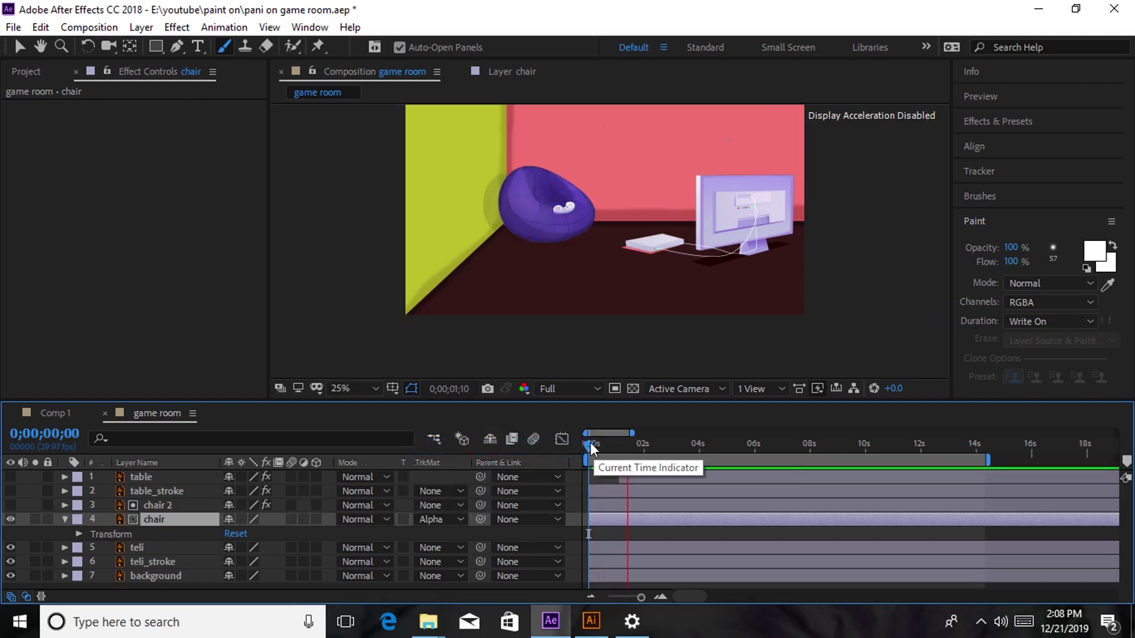
{"action": "left_click", "coordinate": [590, 444]}
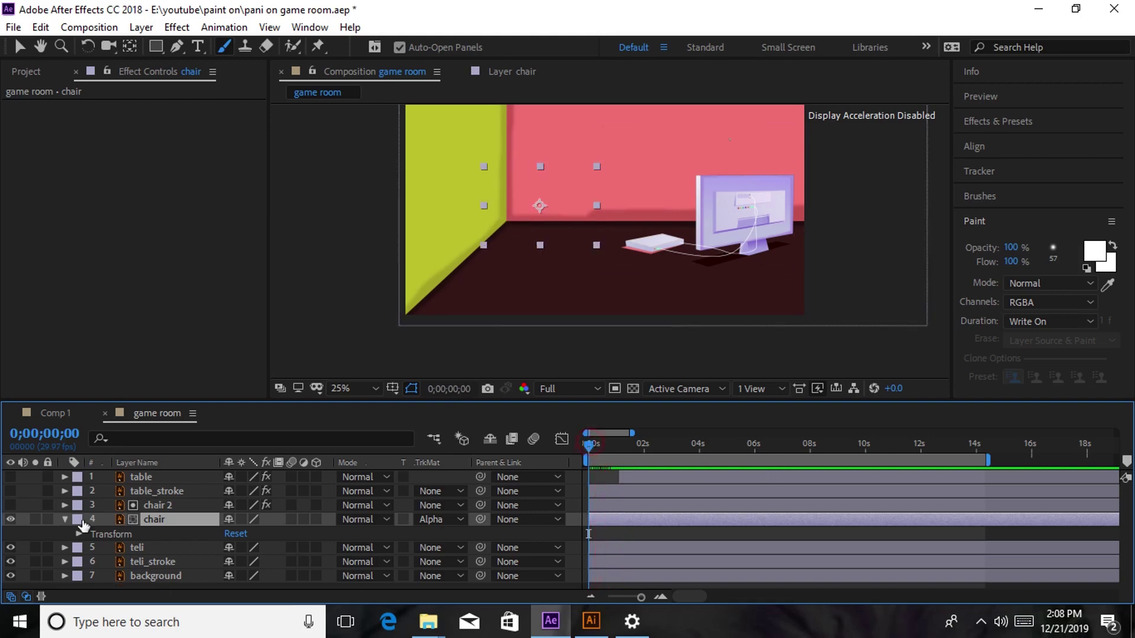
{"action": "left_click", "coordinate": [66, 506]}
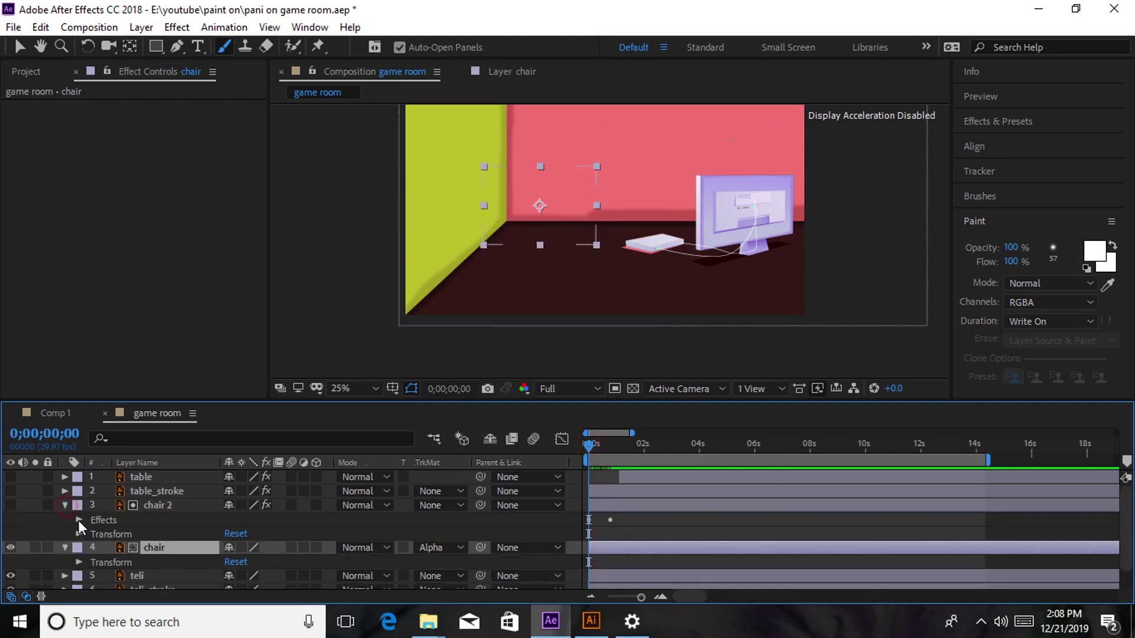
{"action": "left_click", "coordinate": [79, 520]}
{"action": "left_click", "coordinate": [93, 535]}
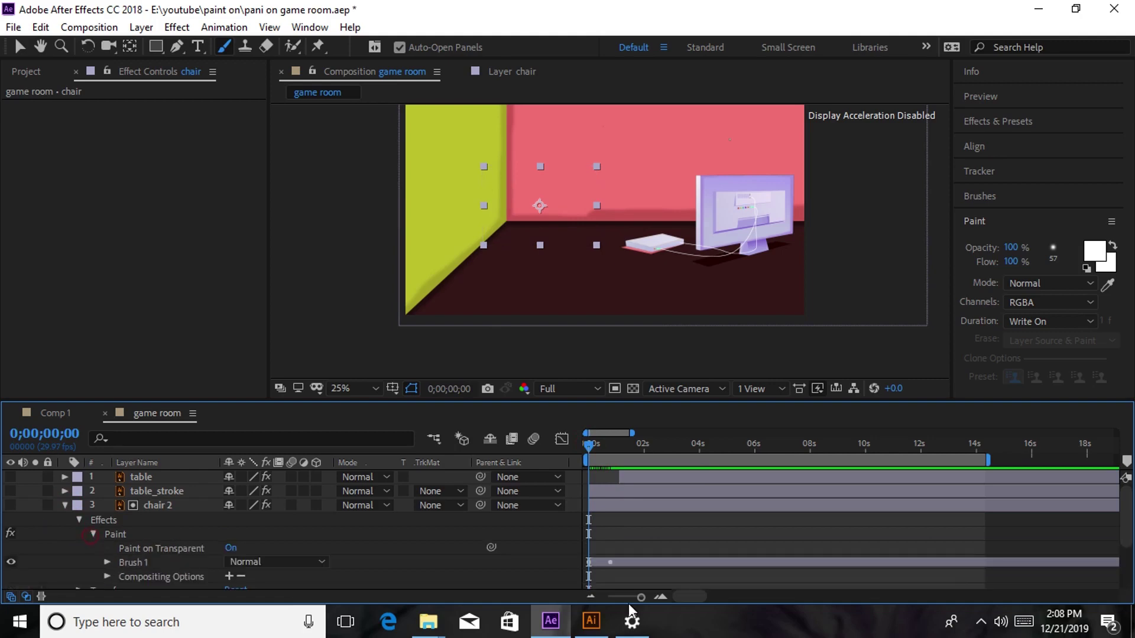
{"action": "left_click", "coordinate": [107, 563]}
{"action": "scroll", "coordinate": [289, 534], "scroll_direction": "down", "scroll_amount": 3}
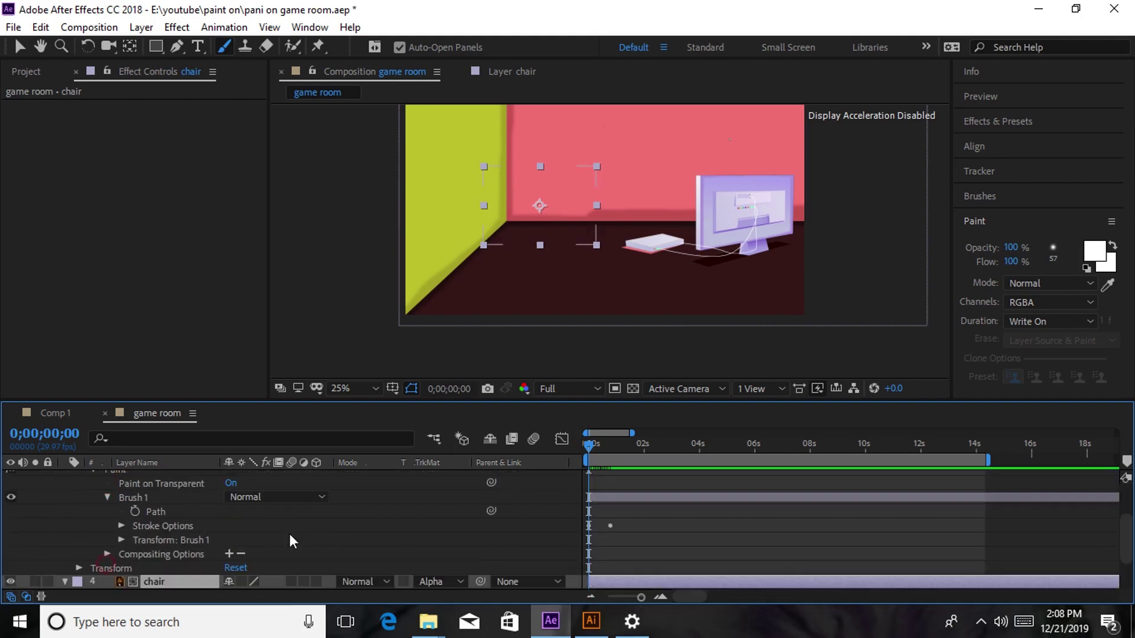
{"action": "left_click", "coordinate": [128, 527]}
{"action": "left_click", "coordinate": [121, 526]}
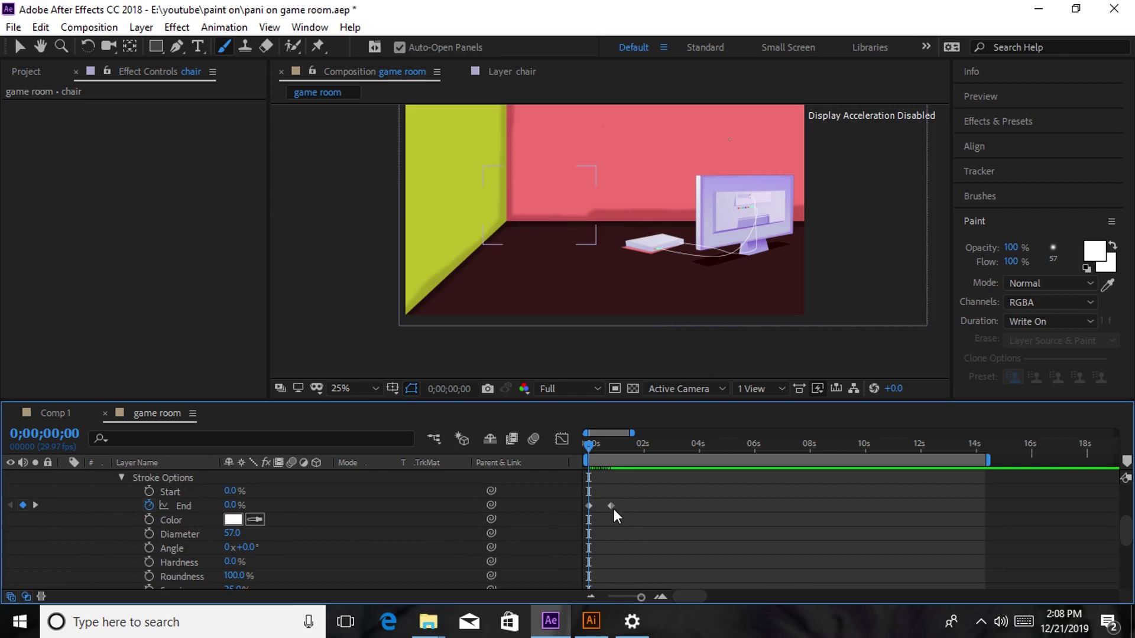
{"action": "left_click_drag", "start_coordinate": [613, 508], "coordinate": [643, 513]}
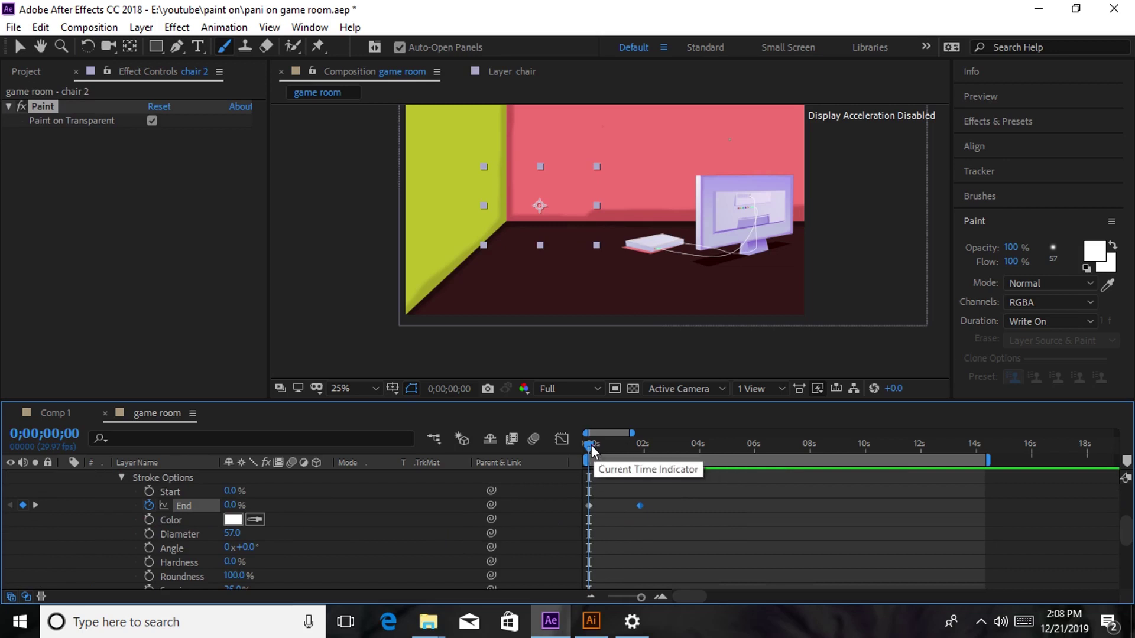
- Preview the chair's slower paint-on reveal from the start of the composition
{"action": "key", "text": "space"}
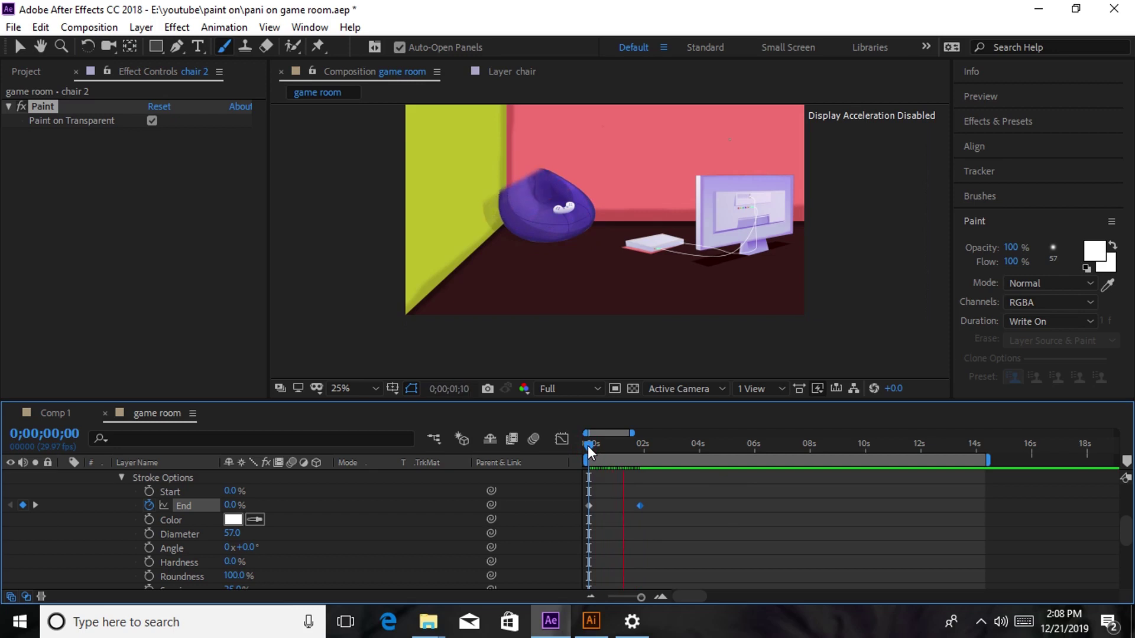
{"action": "key", "text": "space"}
{"action": "key", "text": "space"}
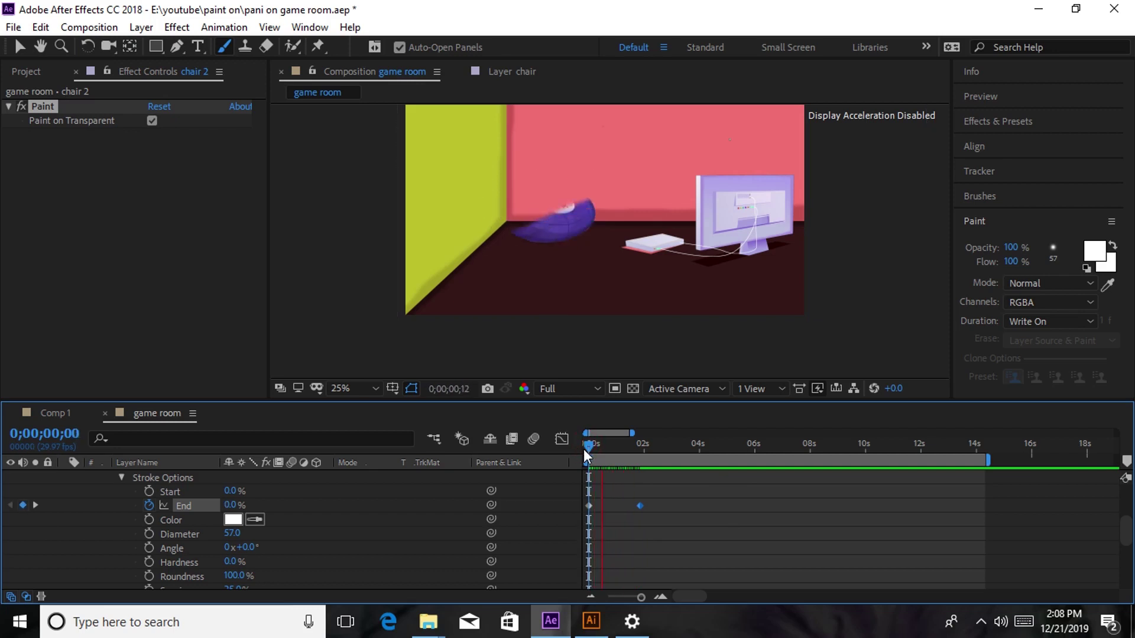
{"action": "left_click", "coordinate": [594, 443]}
{"action": "key", "text": "space"}
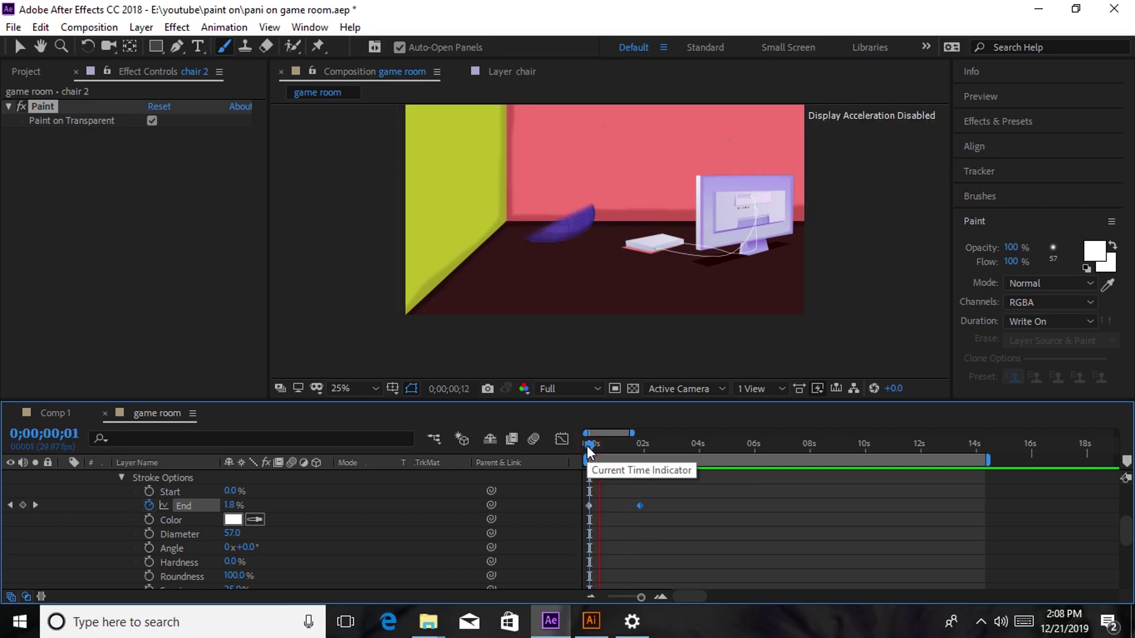
{"action": "key", "text": "space"}
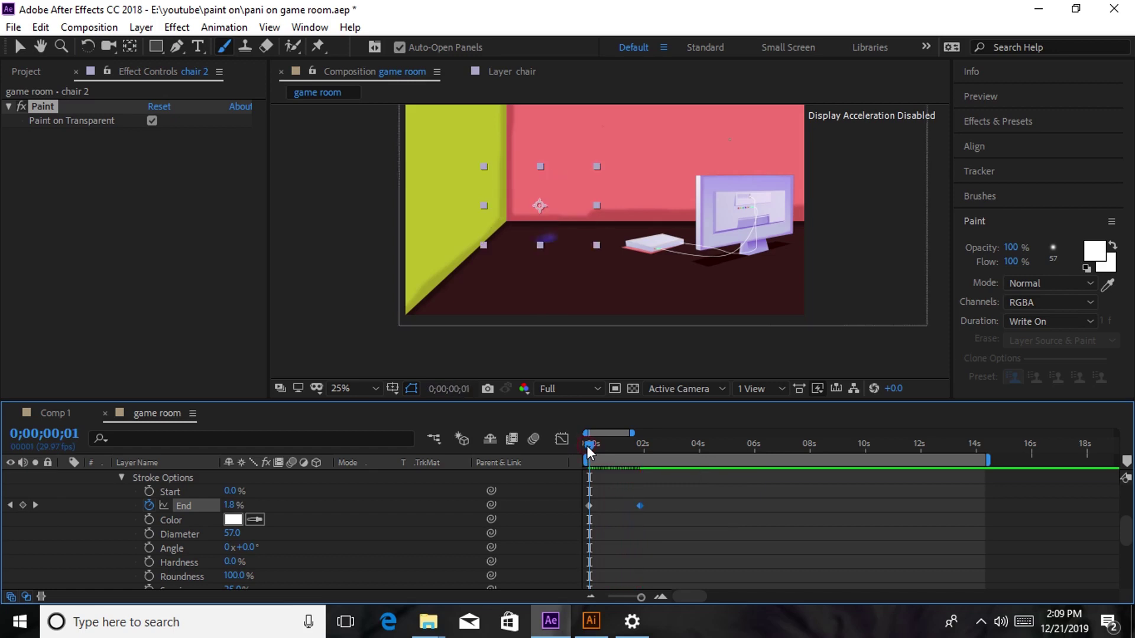
- Apply Easy Ease to both End keyframes of chair 2's brush stroke and return to the start
{"action": "key", "text": "space"}
{"action": "left_click_drag", "start_coordinate": [655, 504], "coordinate": [439, 576]}
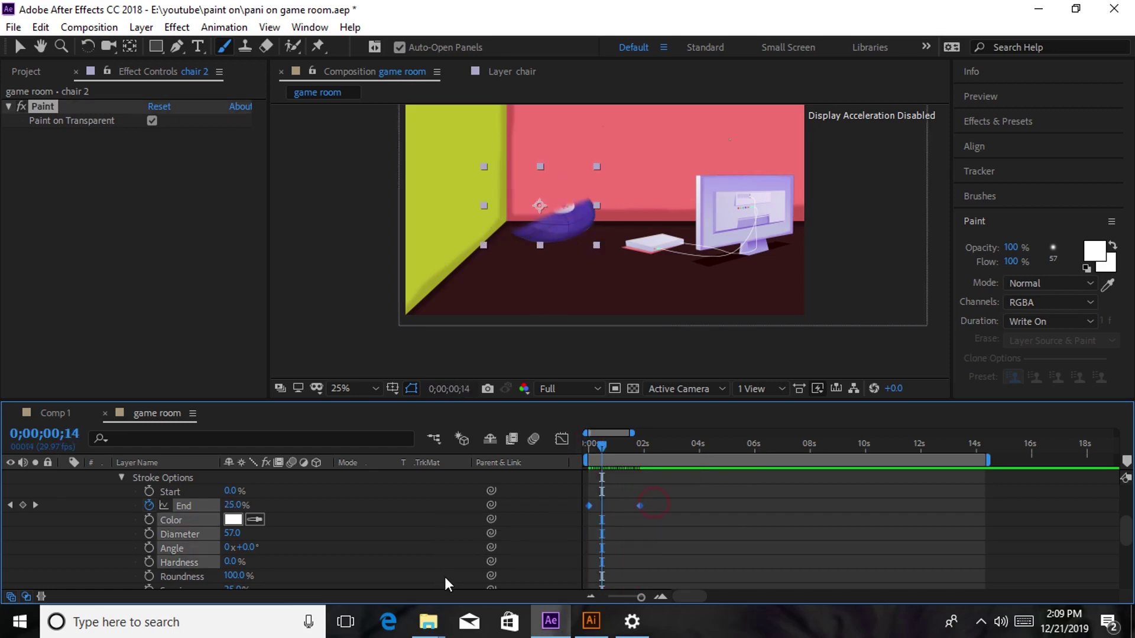
{"action": "key", "text": "space"}
{"action": "left_click", "coordinate": [581, 443]}
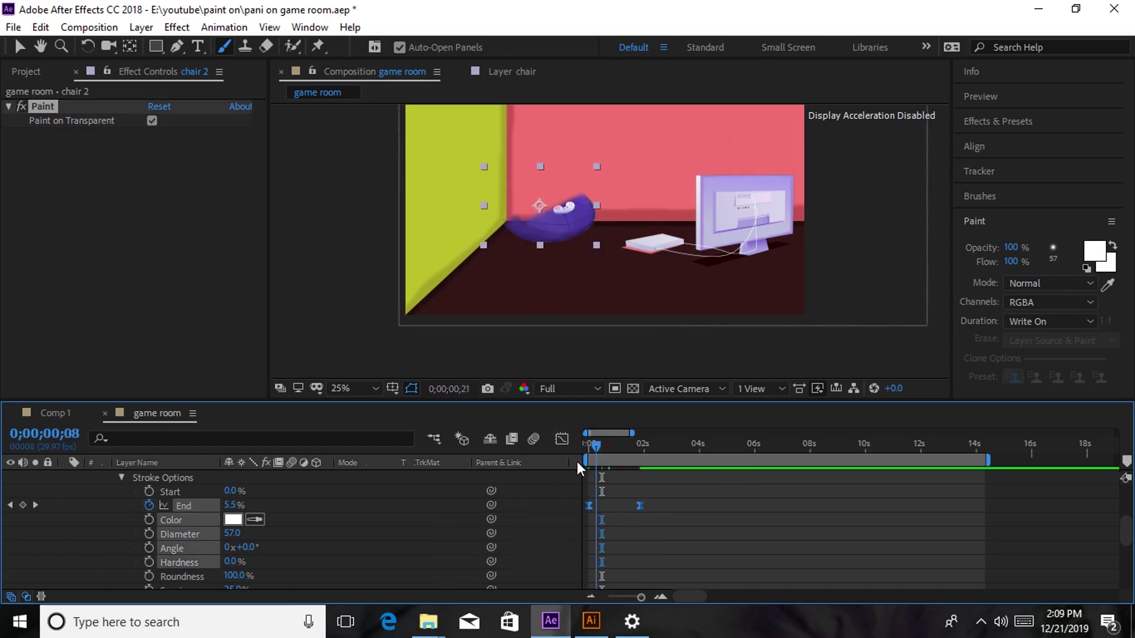
- Play back the eased chair reveal and stop at the first frame
{"action": "key", "text": "space"}
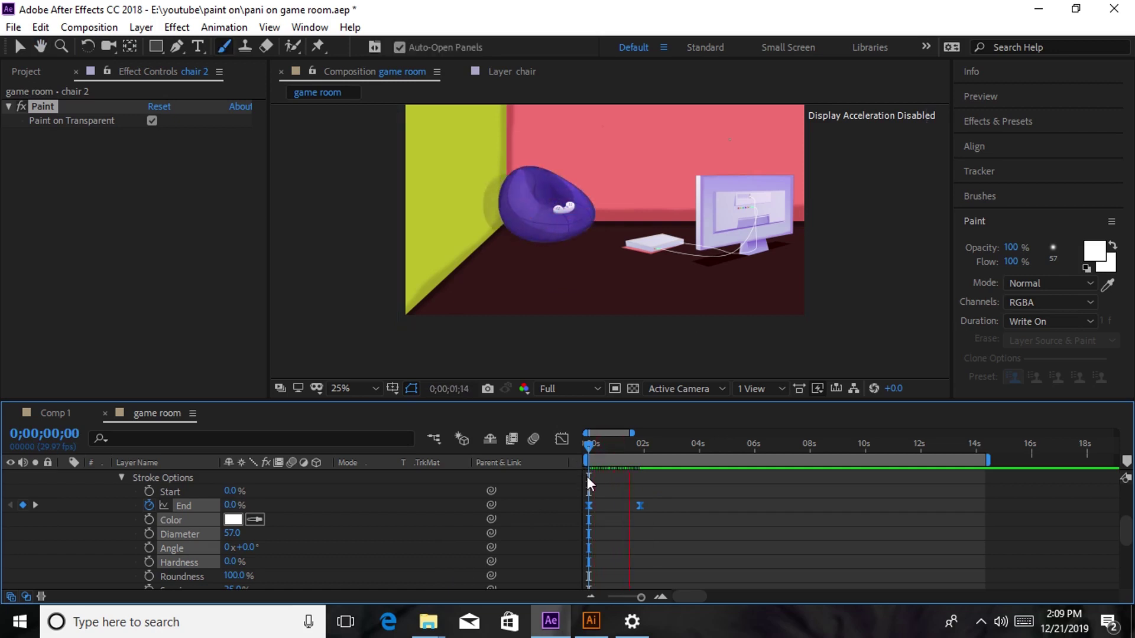
{"action": "key", "text": "space"}
{"action": "key", "text": "space"}
{"action": "key", "text": "space"}
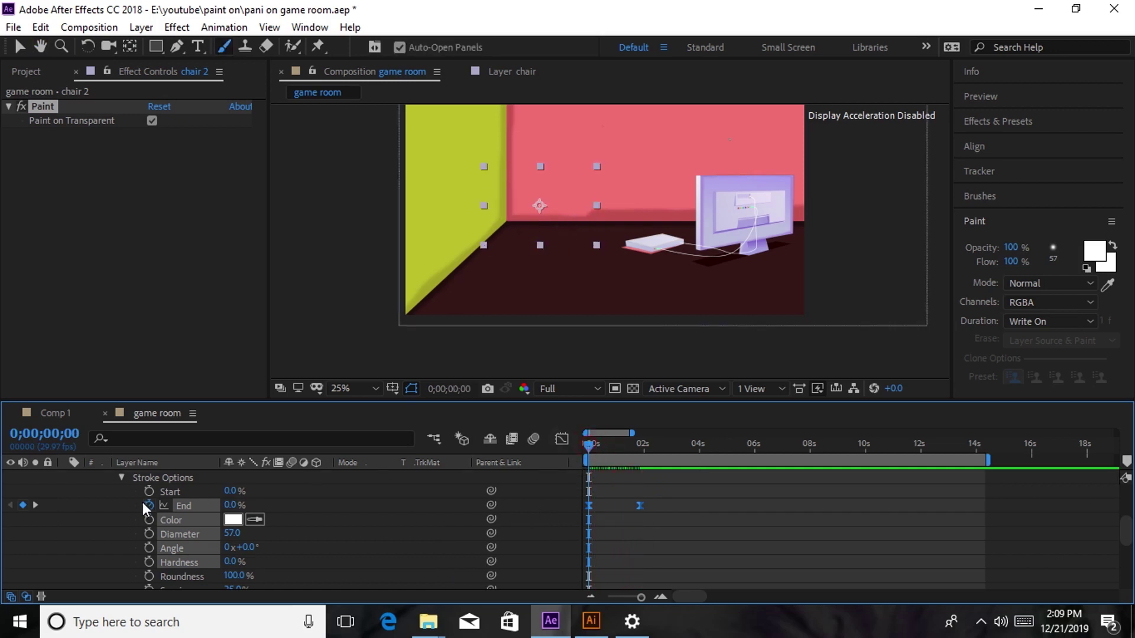
- Collapse the properties of the chair 2 and chair layers
{"action": "scroll", "coordinate": [59, 506], "scroll_direction": "up", "scroll_amount": 4}
{"action": "left_click", "coordinate": [64, 506]}
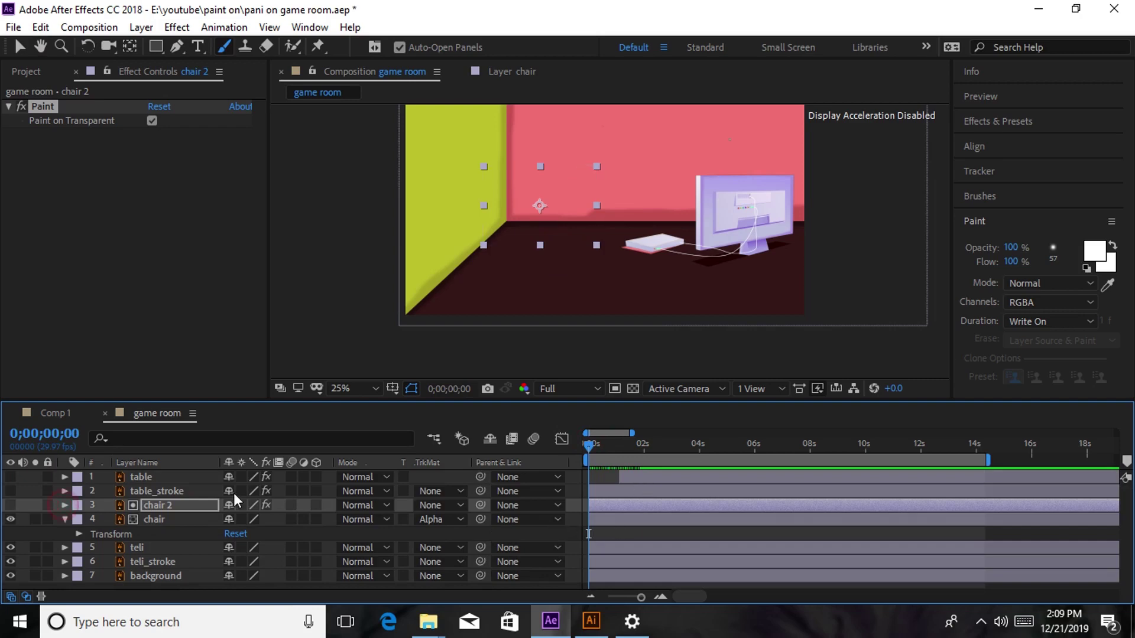
{"action": "left_click", "coordinate": [65, 520]}
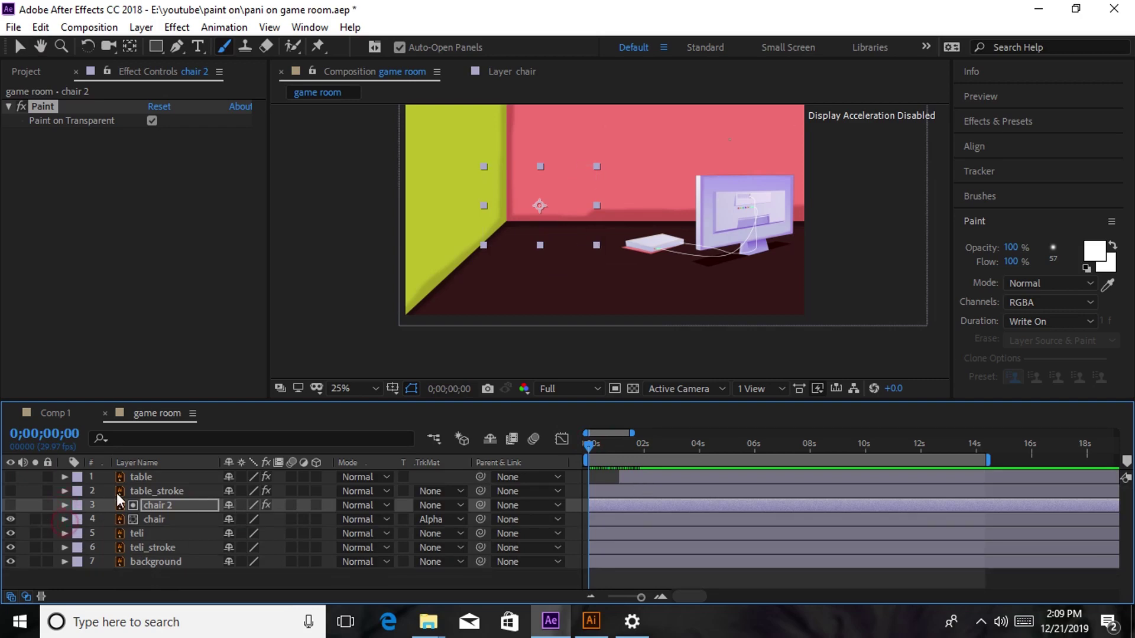
- Make the table layer visible and select it, with the current time at the composition's start
{"action": "mouse_move", "coordinate": [577, 444]}
{"action": "left_mouse_down"}
{"action": "mouse_move", "coordinate": [697, 462]}
{"action": "mouse_move", "coordinate": [556, 467]}
{"action": "mouse_move", "coordinate": [616, 473]}
{"action": "mouse_move", "coordinate": [579, 474]}
{"action": "mouse_move", "coordinate": [633, 488]}
{"action": "mouse_move", "coordinate": [549, 505]}
{"action": "mouse_move", "coordinate": [740, 523]}
{"action": "left_mouse_up"}
{"action": "mouse_move", "coordinate": [589, 522]}
{"action": "left_mouse_down"}
{"action": "mouse_move", "coordinate": [641, 513]}
{"action": "mouse_move", "coordinate": [761, 522]}
{"action": "mouse_move", "coordinate": [577, 527]}
{"action": "mouse_move", "coordinate": [757, 535]}
{"action": "mouse_move", "coordinate": [560, 542]}
{"action": "left_mouse_up"}
{"action": "key", "text": "ctrl+z"}
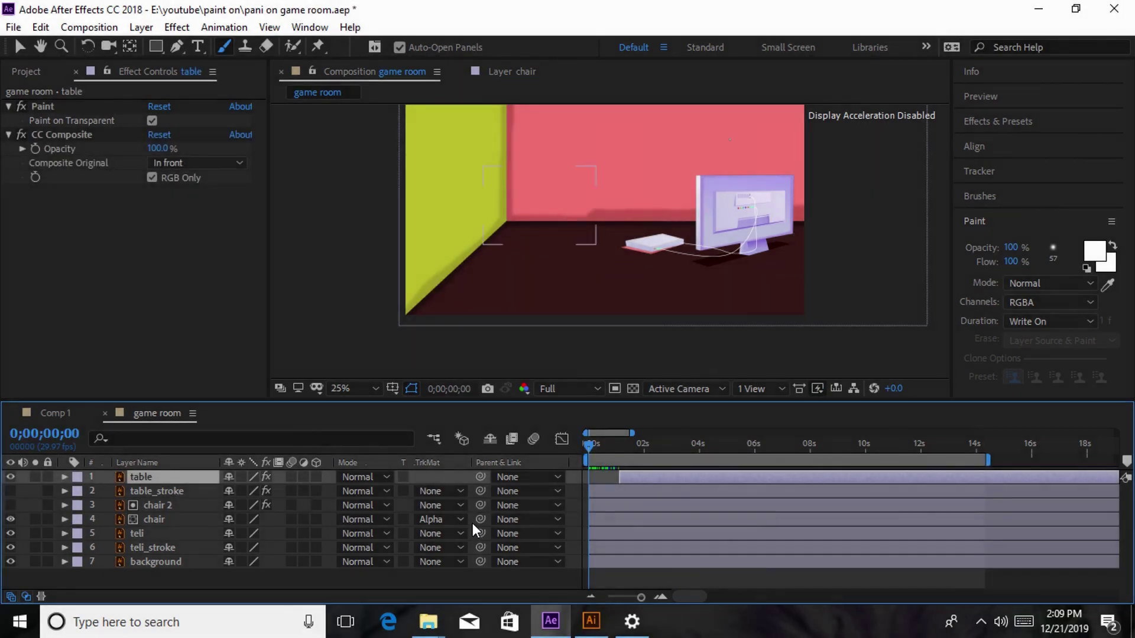